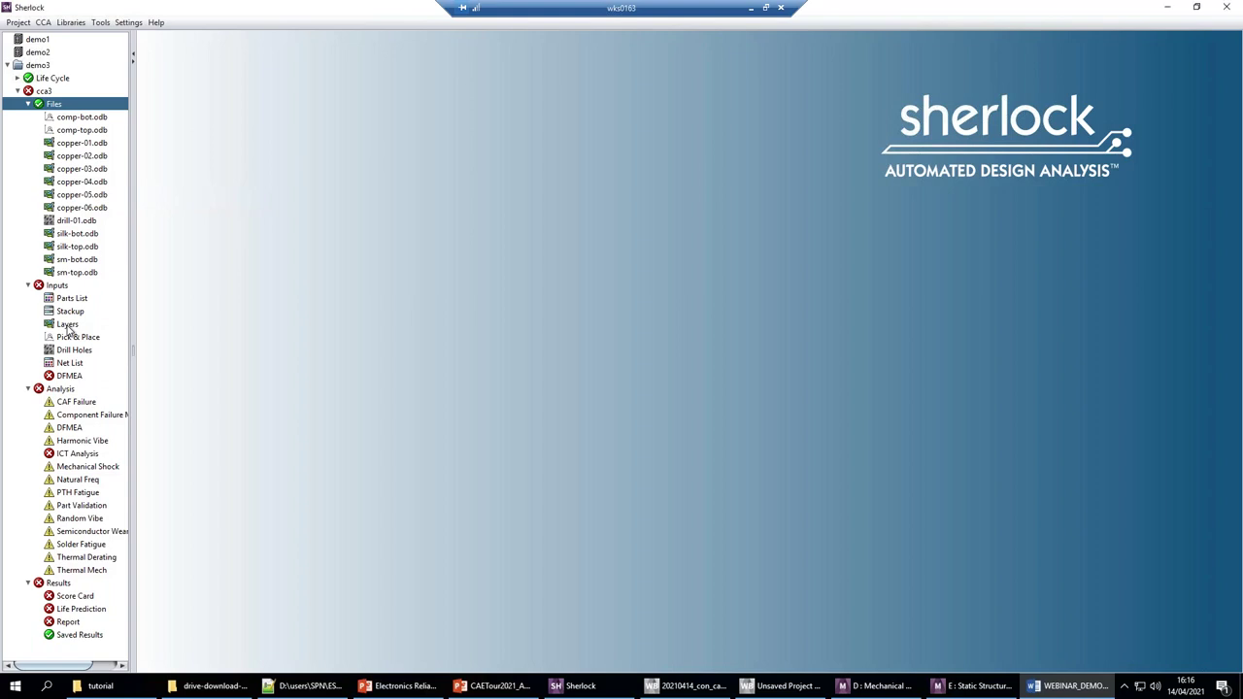
# Step: View the cca3 board layers, switching the comp-top and comp-bot layers and the labels off and back on
pyautogui.doubleClick(68, 327)
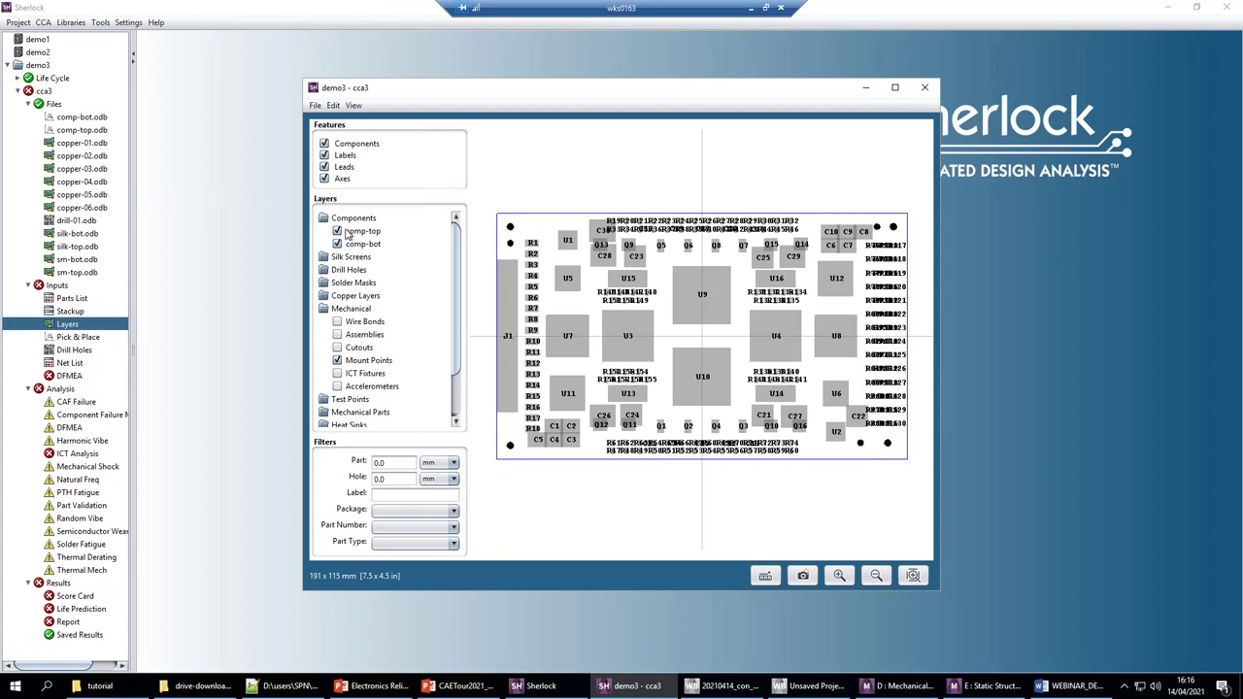
pyautogui.click(337, 232)
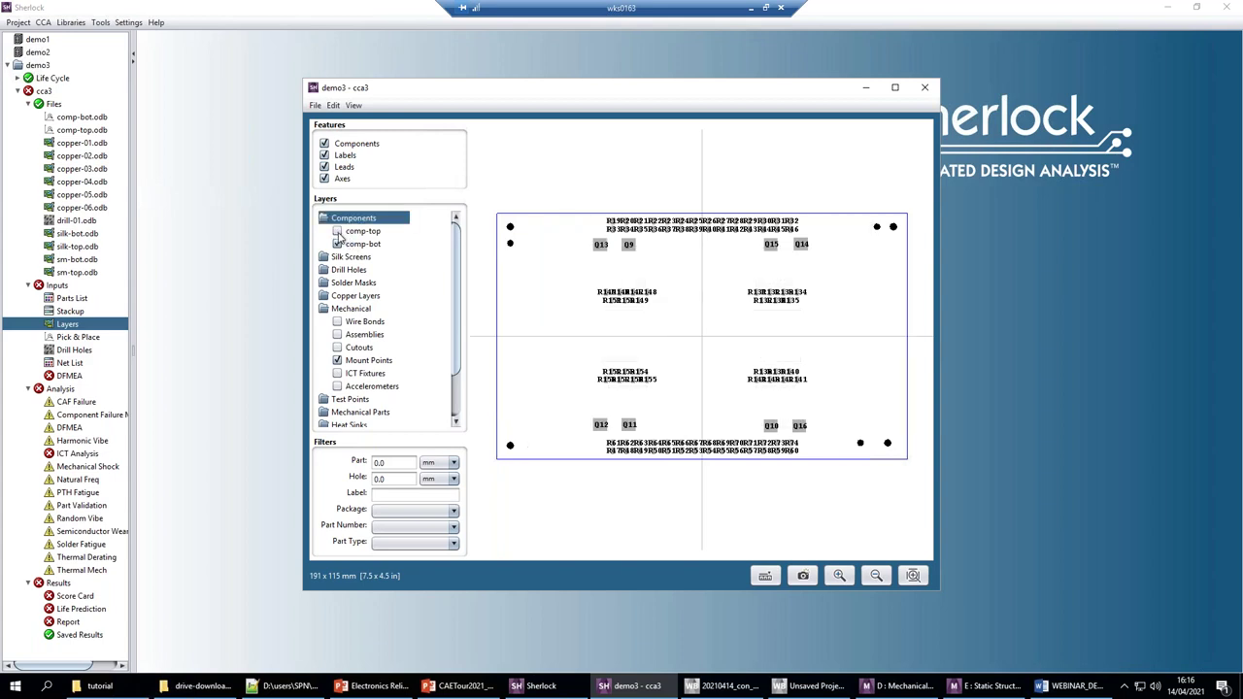
pyautogui.click(337, 245)
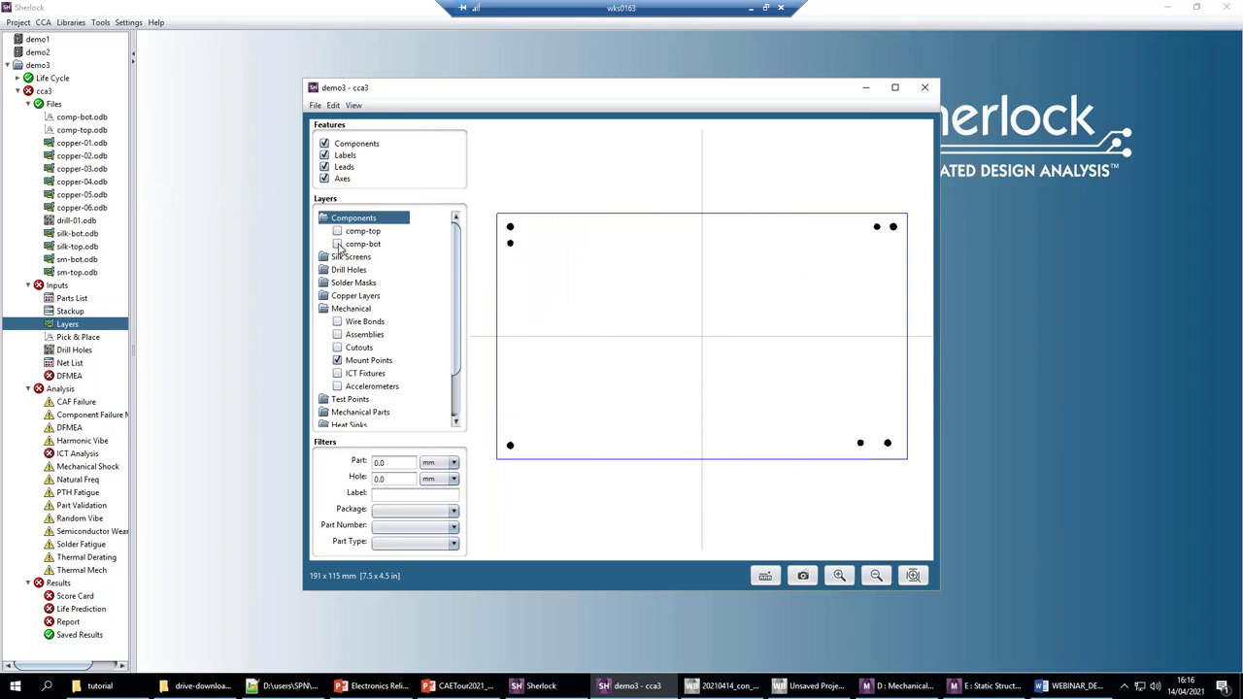
pyautogui.click(337, 244)
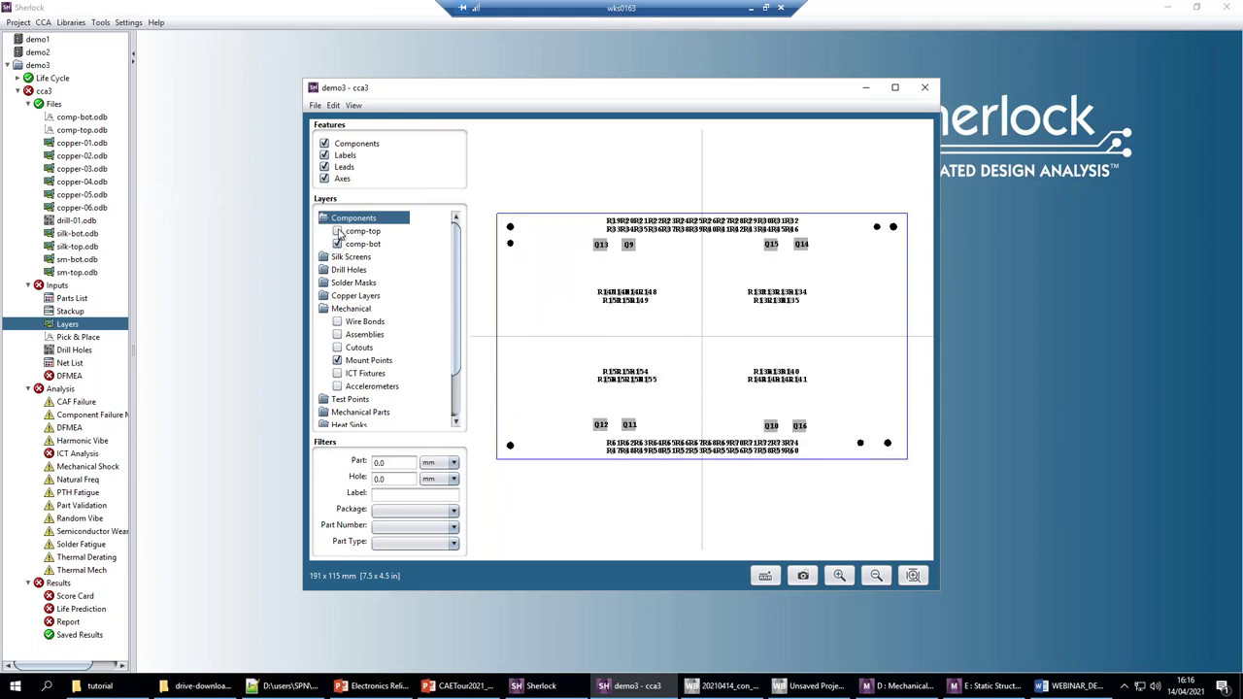
pyautogui.click(337, 231)
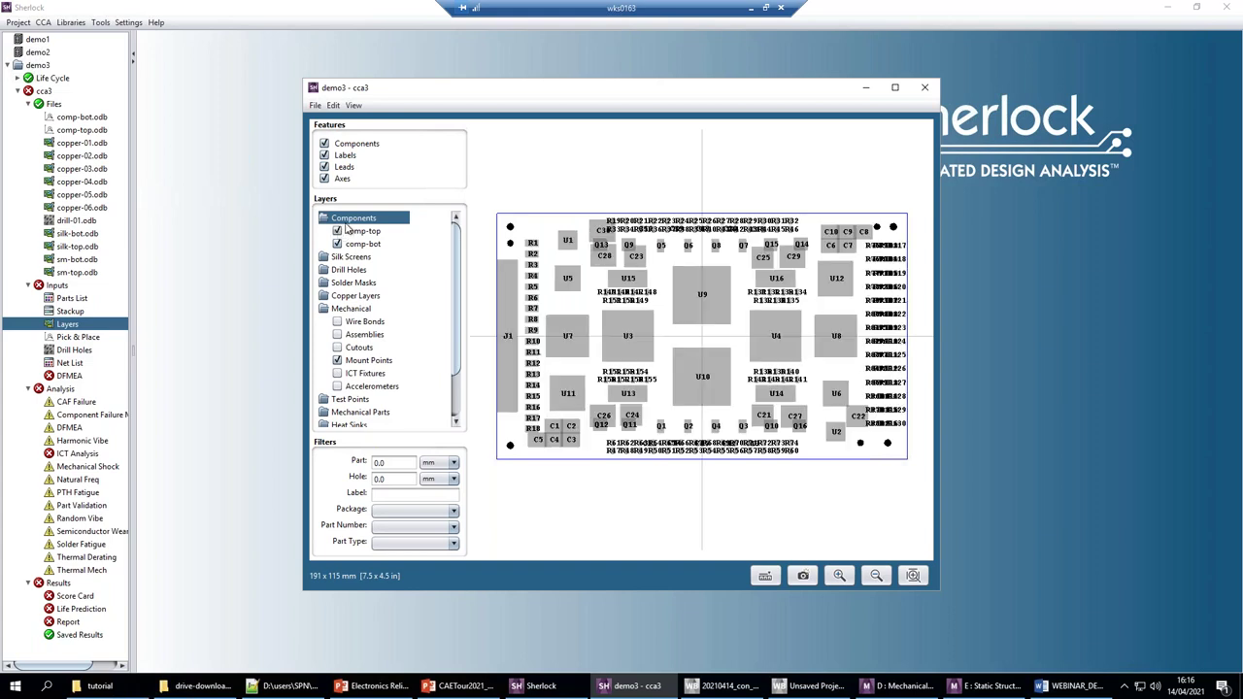
pyautogui.click(324, 156)
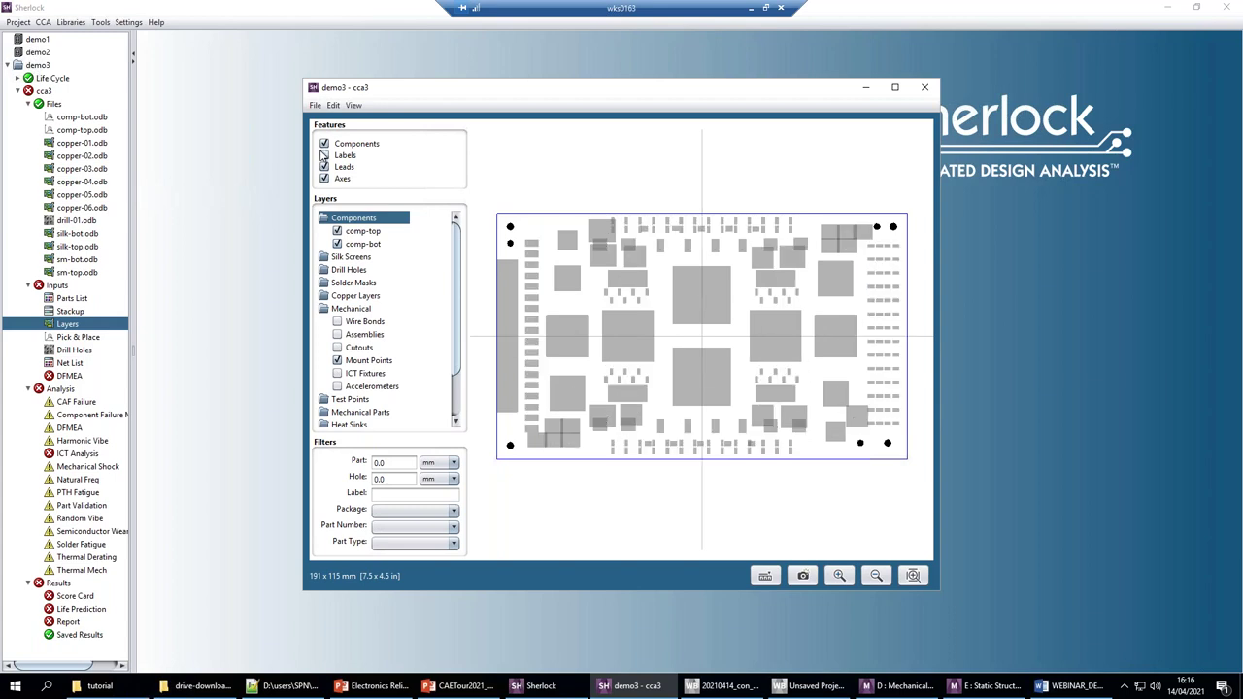
pyautogui.click(324, 155)
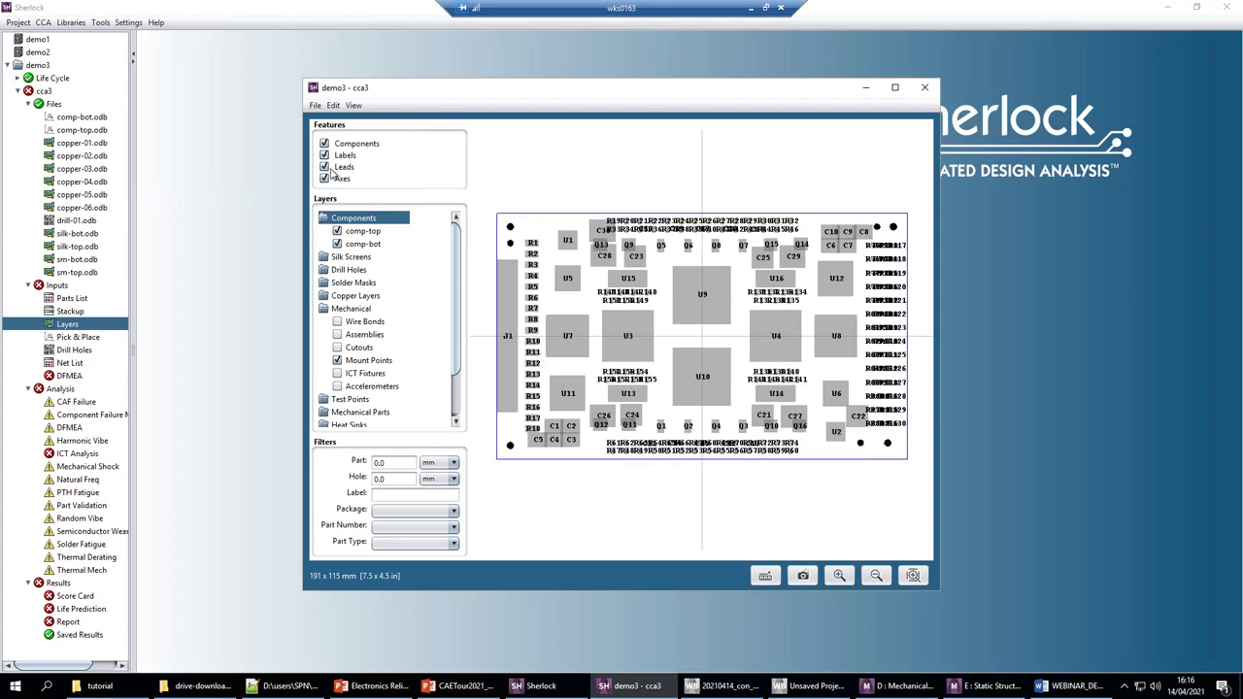
# Step: Hide both component layers and view the copper layers copper-01.odb and copper-02.odb one after the other
pyautogui.doubleClick(348, 298)
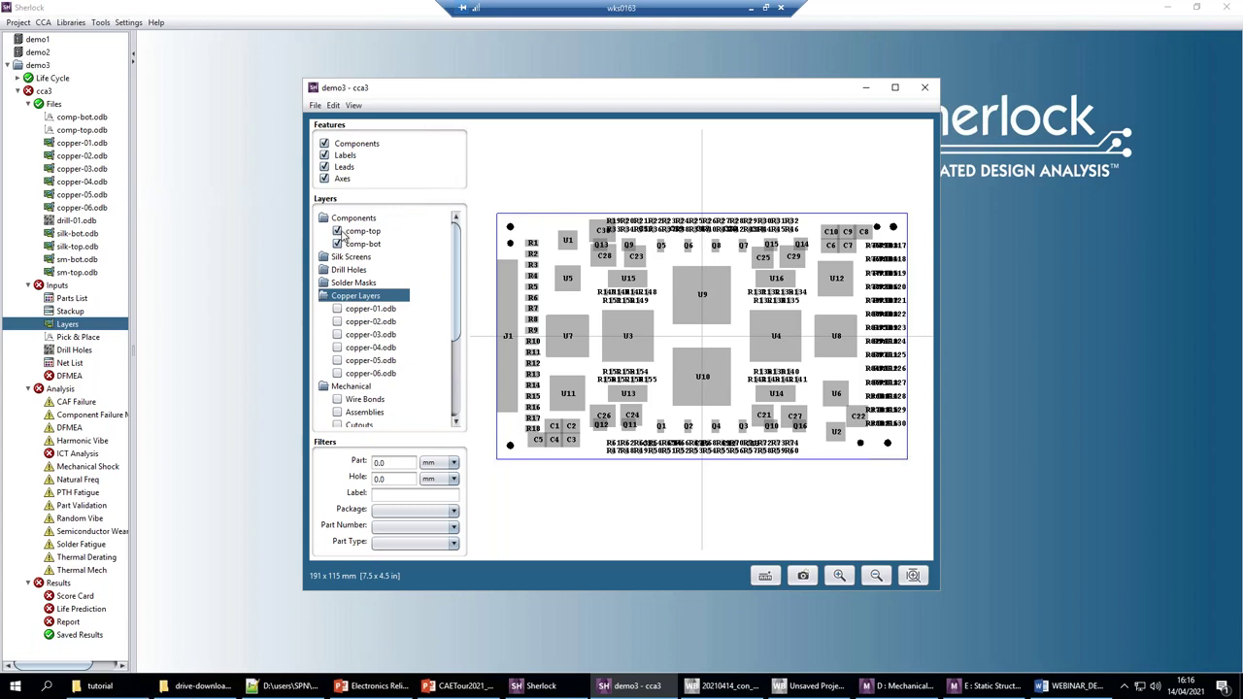
pyautogui.click(337, 231)
pyautogui.click(337, 243)
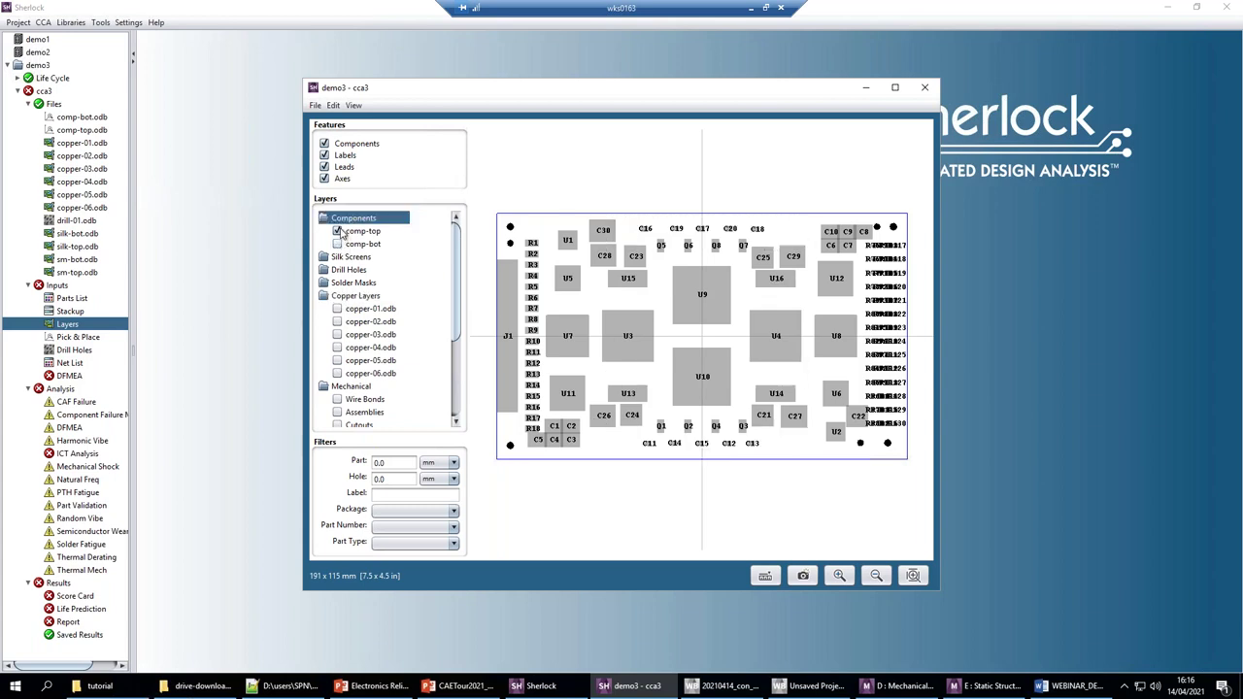
pyautogui.click(356, 308)
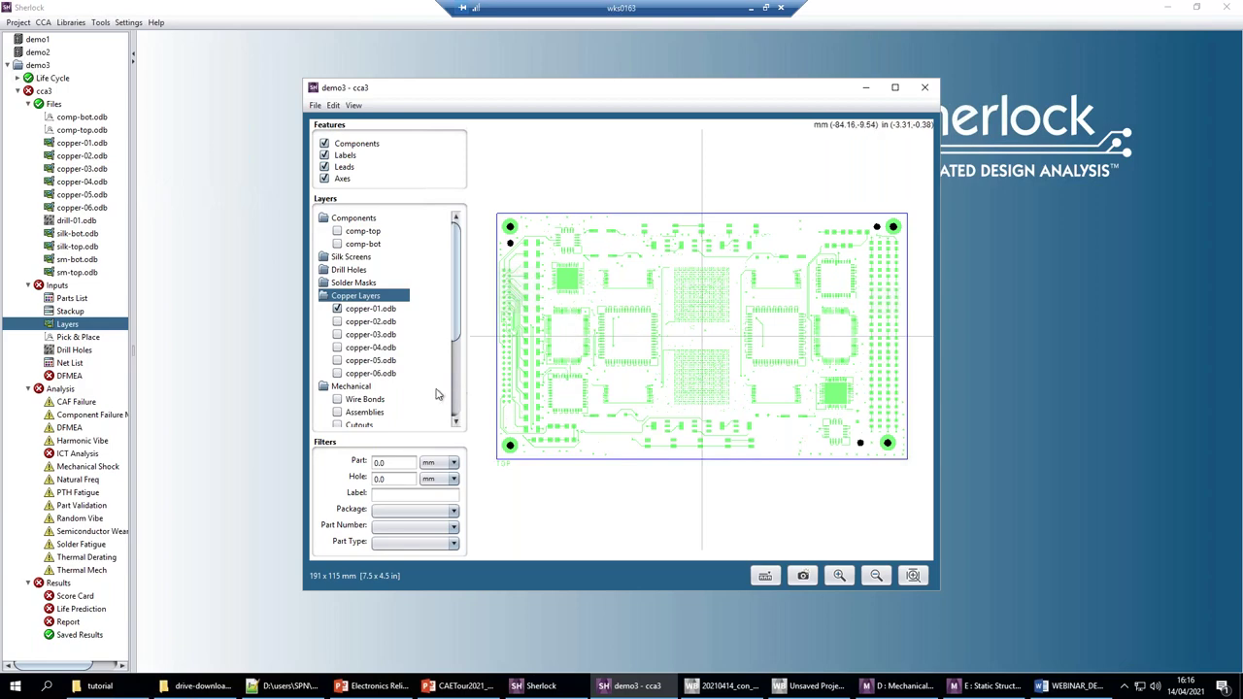
pyautogui.click(337, 321)
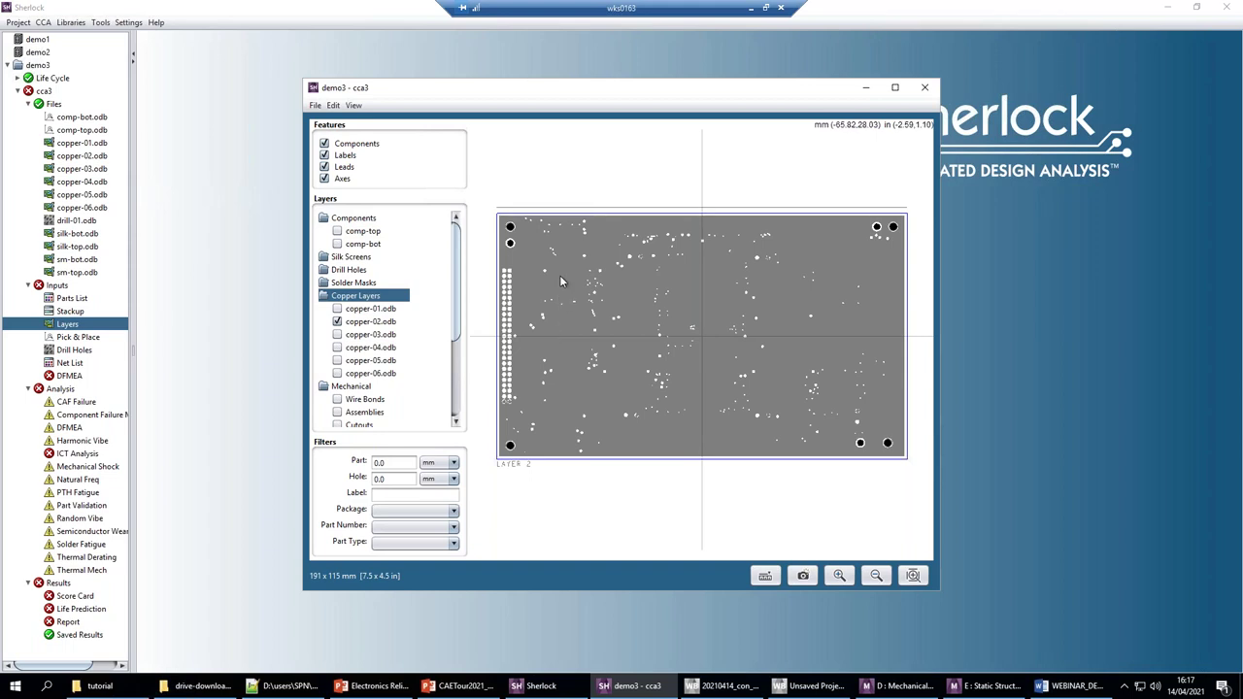
# Step: Open the cca3 stackup and place the layer viewer below its board properties for comparison
pyautogui.click(66, 313)
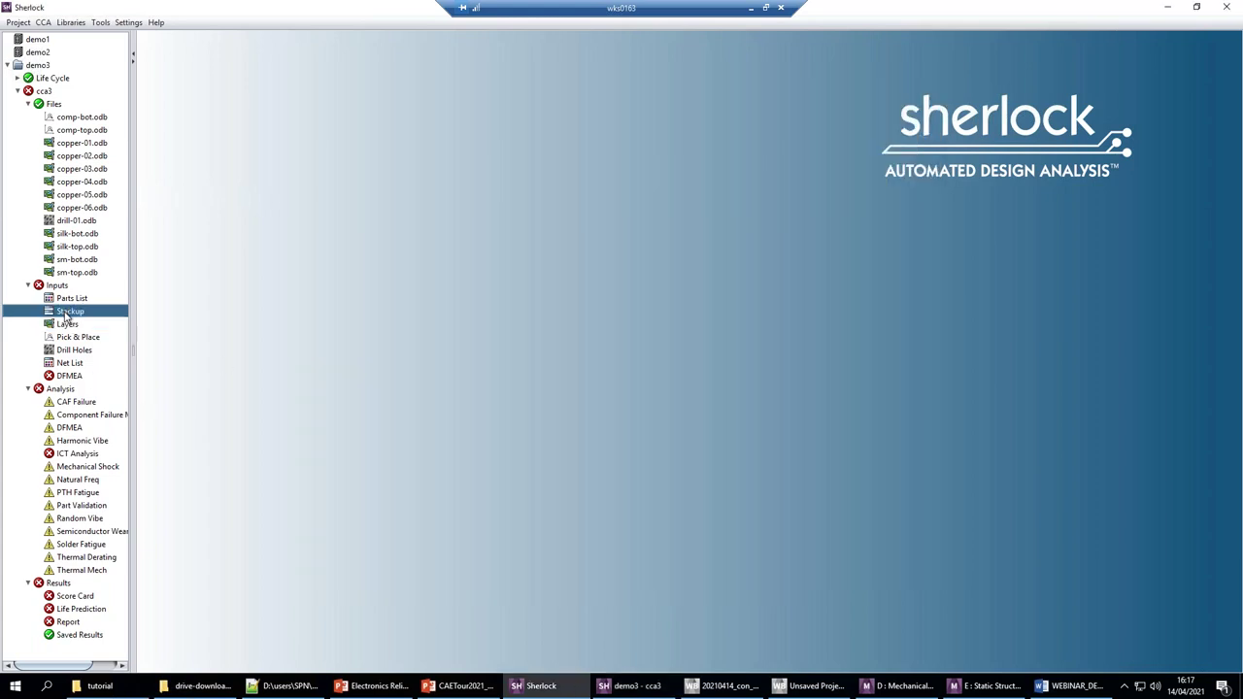
pyautogui.doubleClick(66, 312)
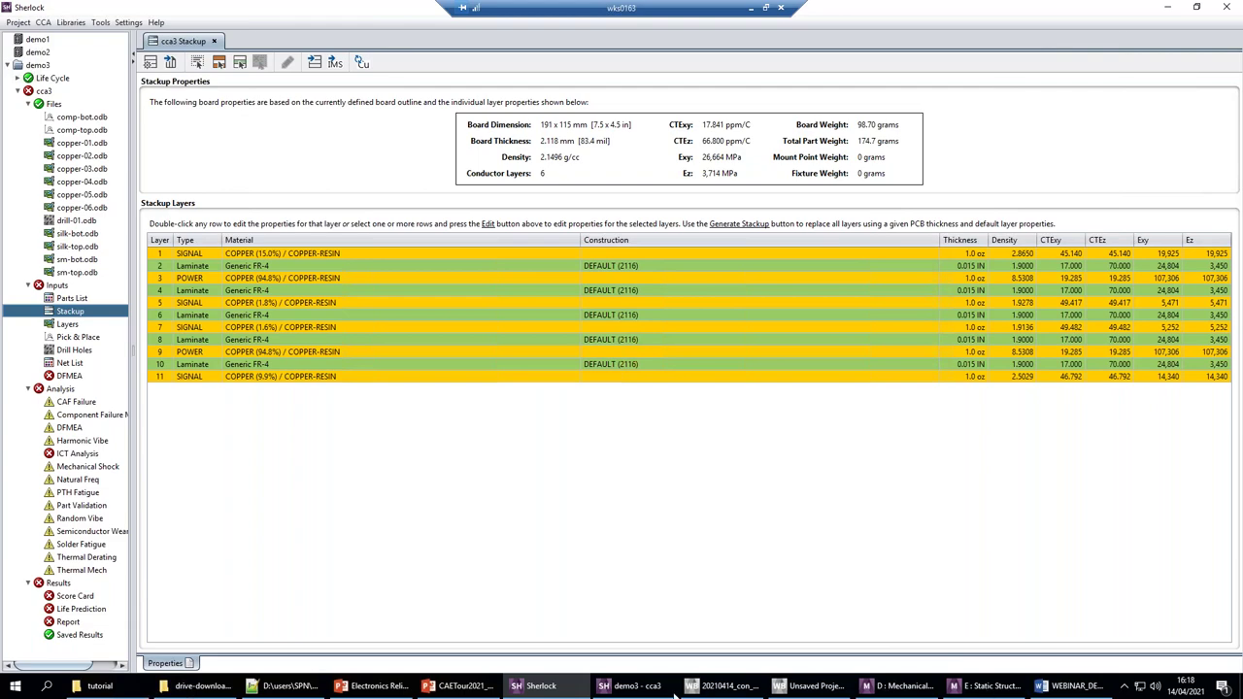
pyautogui.click(633, 687)
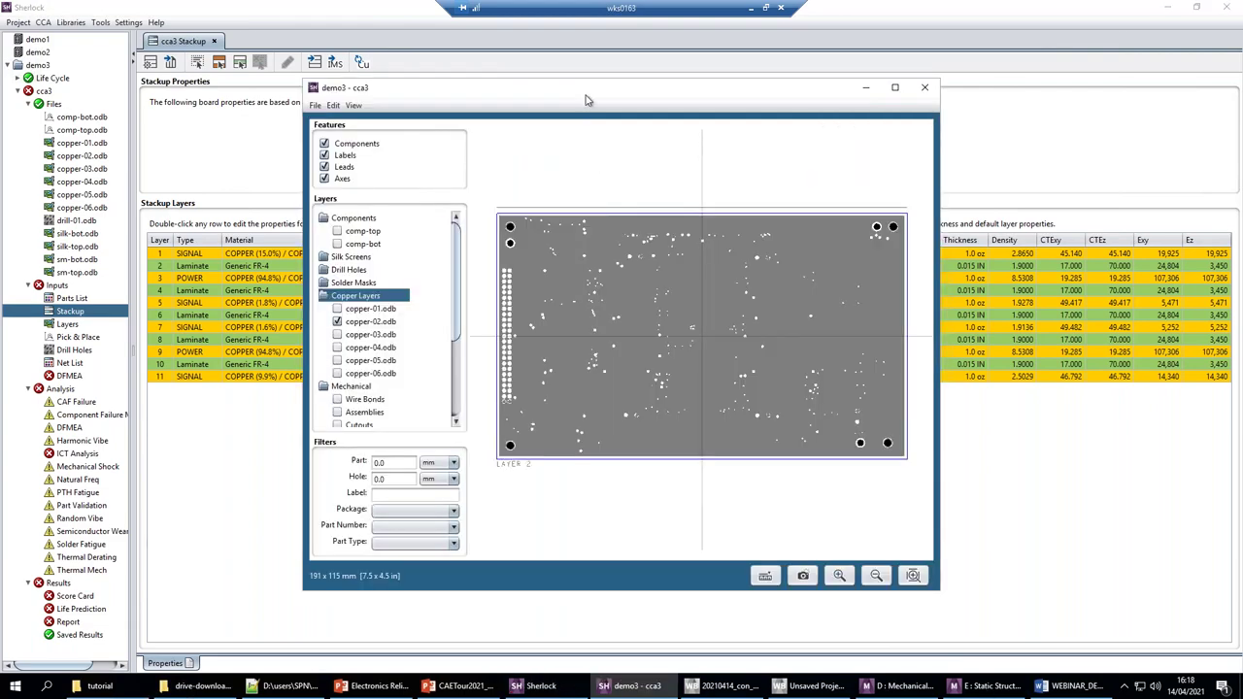
pyautogui.moveTo(582, 90); pyautogui.dragTo(626, 289)
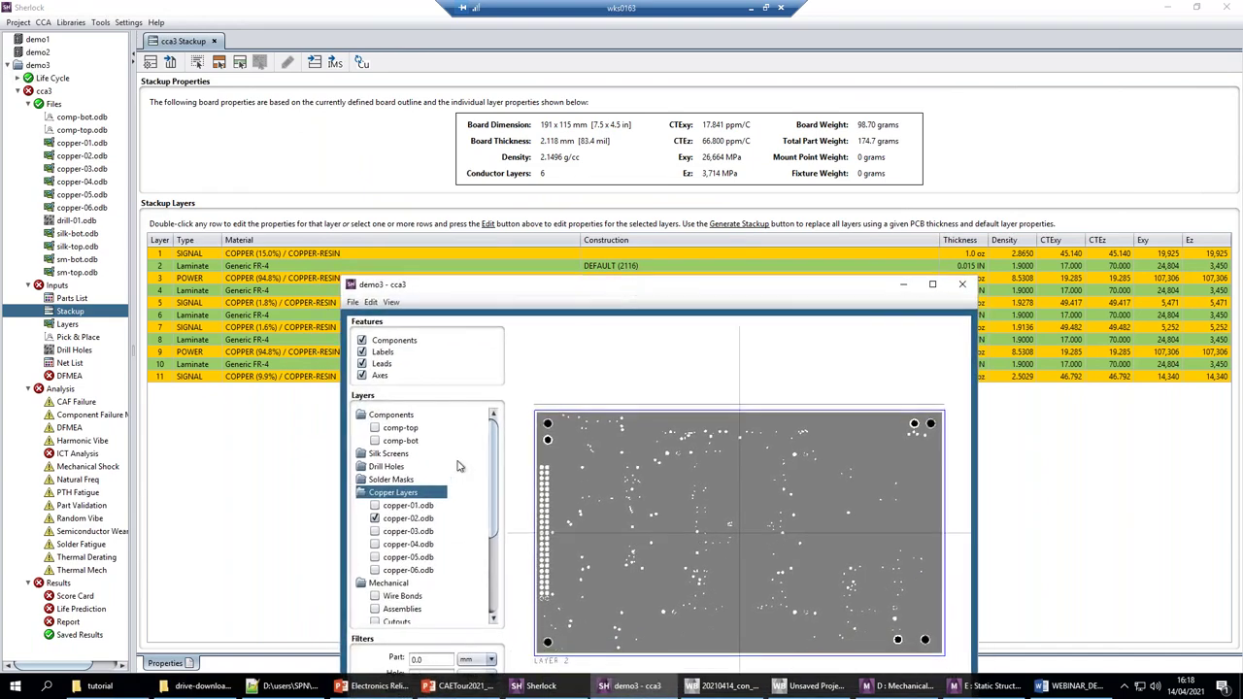
# Step: Compare copper-01.odb and copper-02.odb against the stackup, leaving only copper-02.odb displayed and the stackup's upper rows uncovered
pyautogui.click(374, 519)
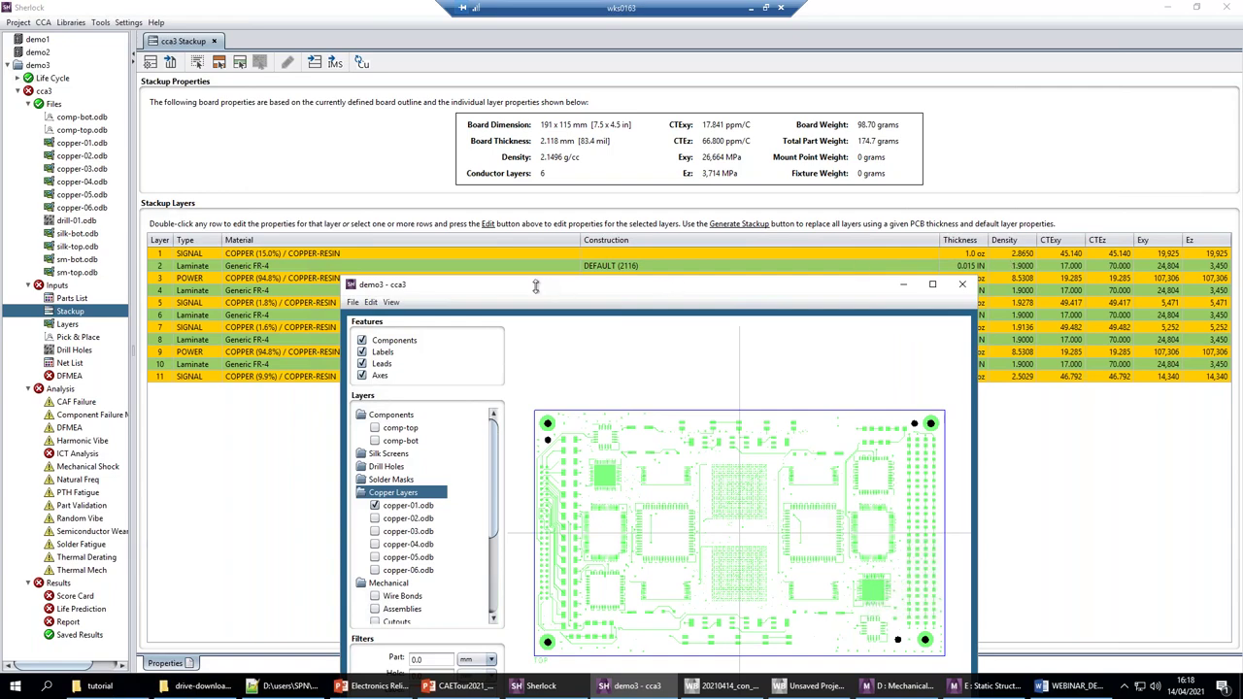
pyautogui.click(375, 519)
pyautogui.click(375, 506)
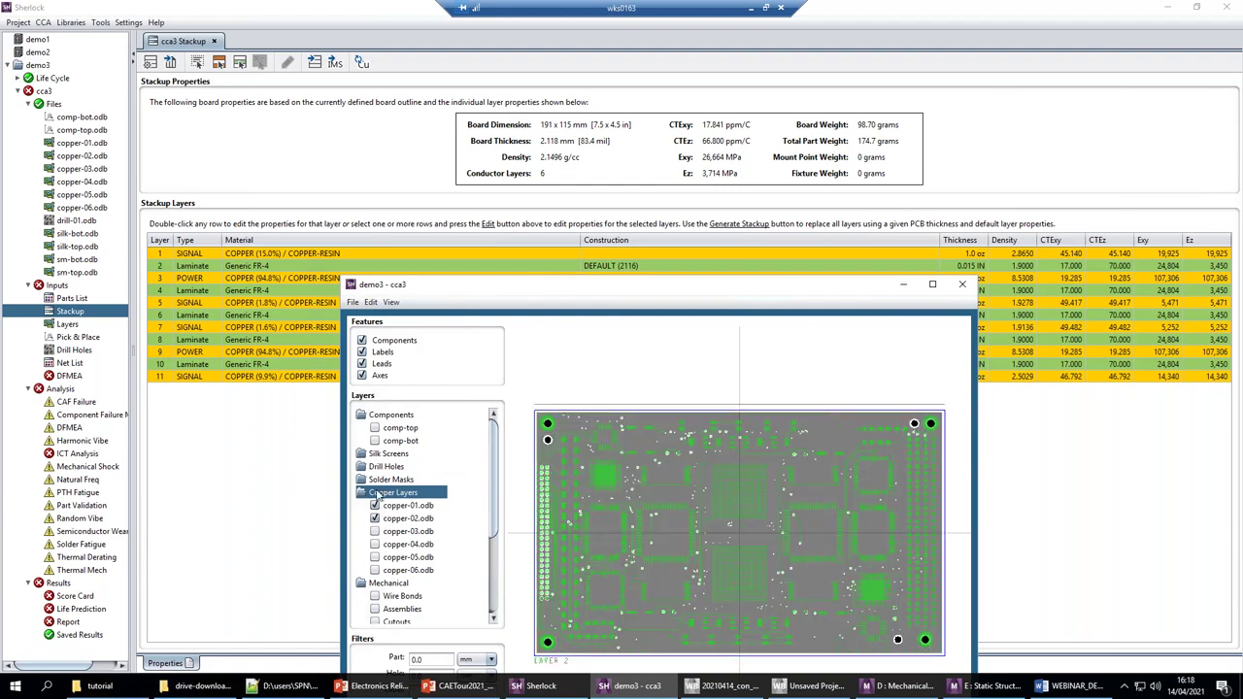
pyautogui.moveTo(445, 290); pyautogui.dragTo(375, 345)
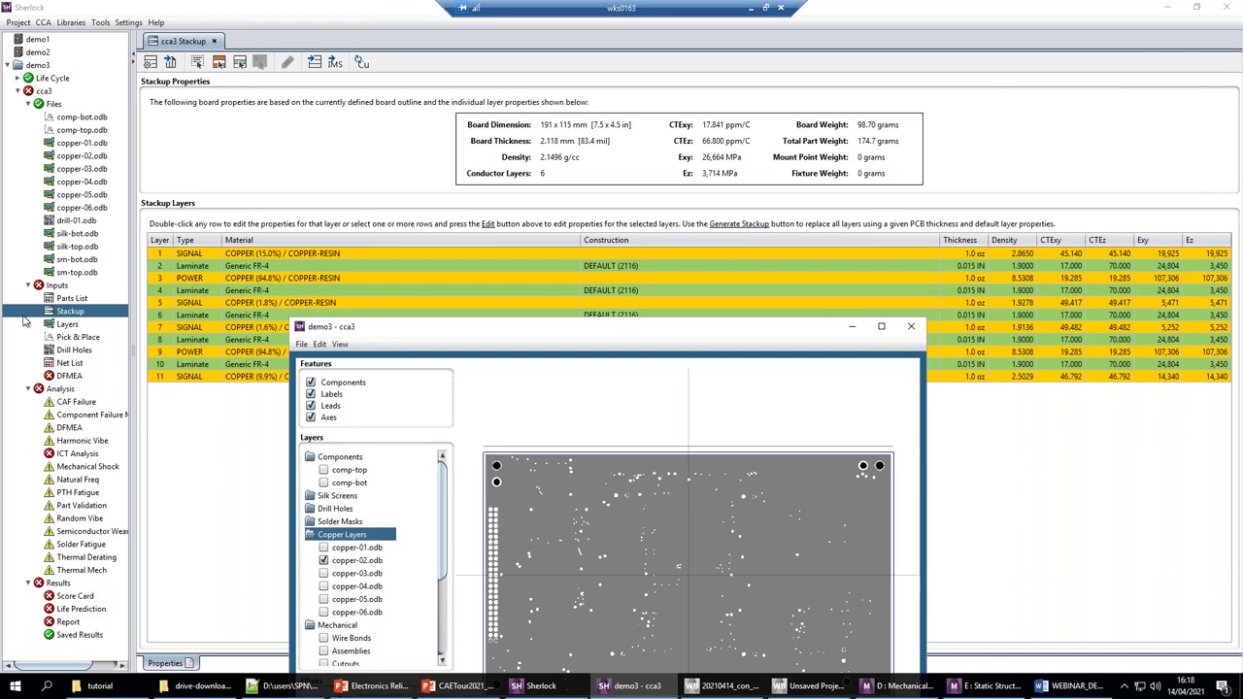
# Step: Update the cca3 parts list from the Sherlock Part Library, matching by part number only and using the first match
pyautogui.click(63, 301)
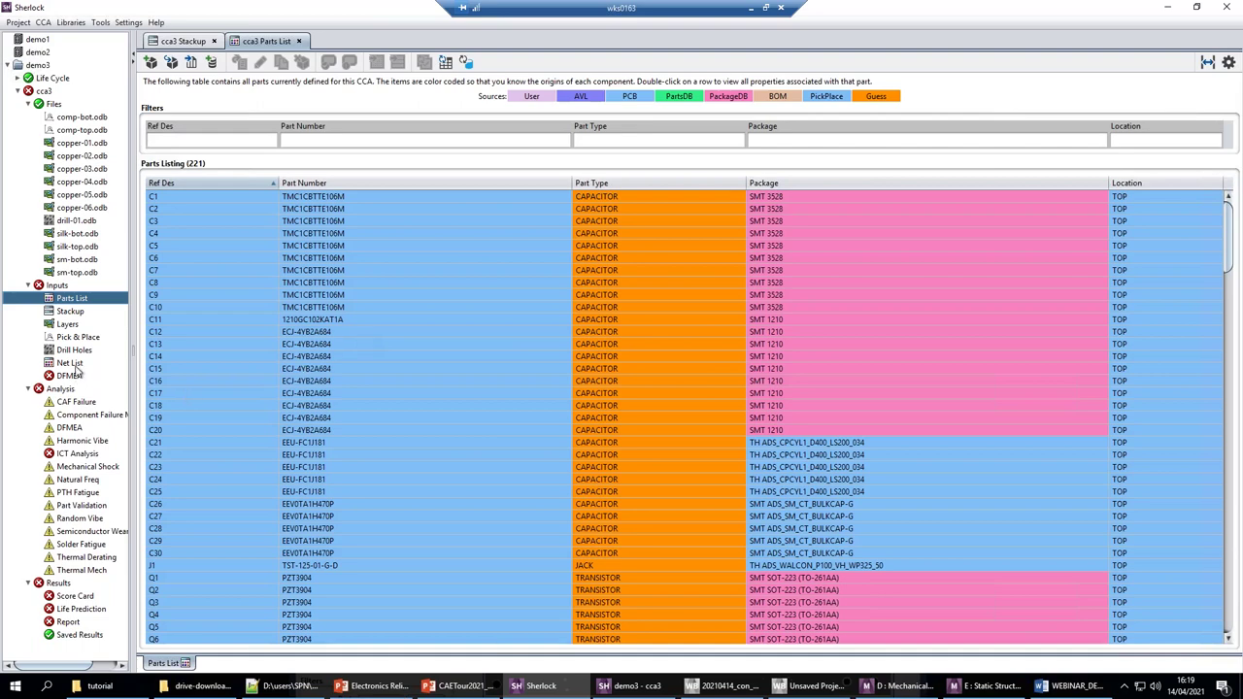
pyautogui.rightClick(70, 301)
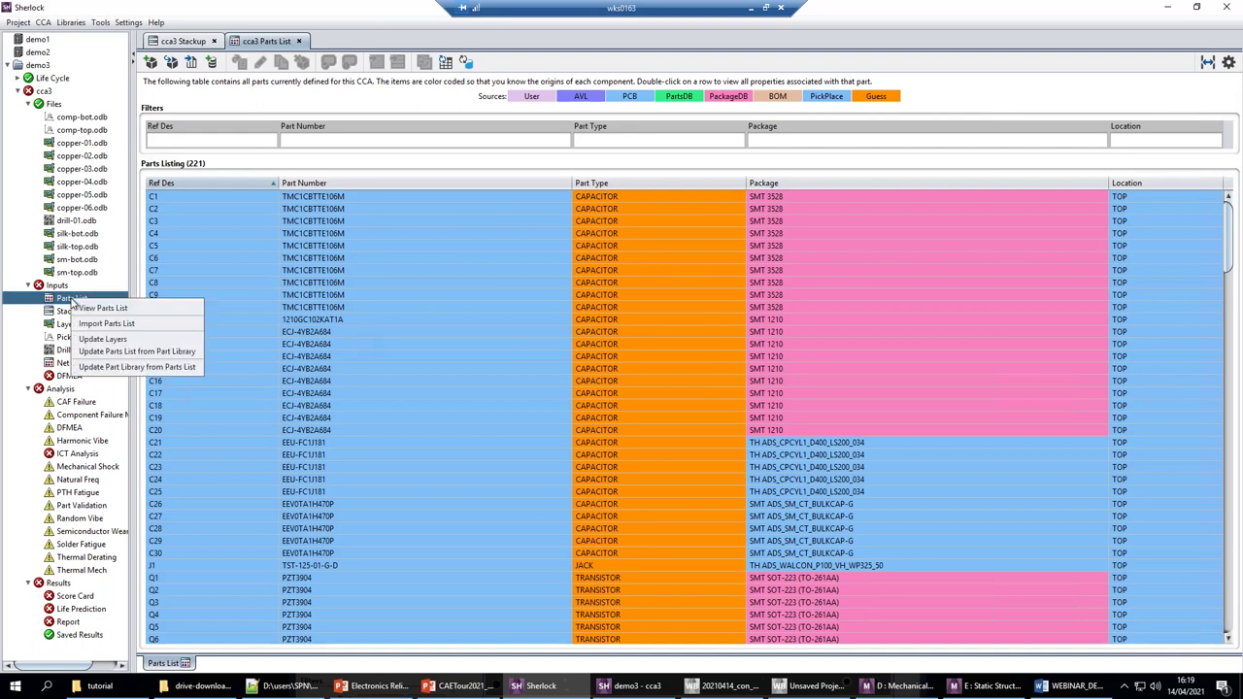
pyautogui.click(146, 351)
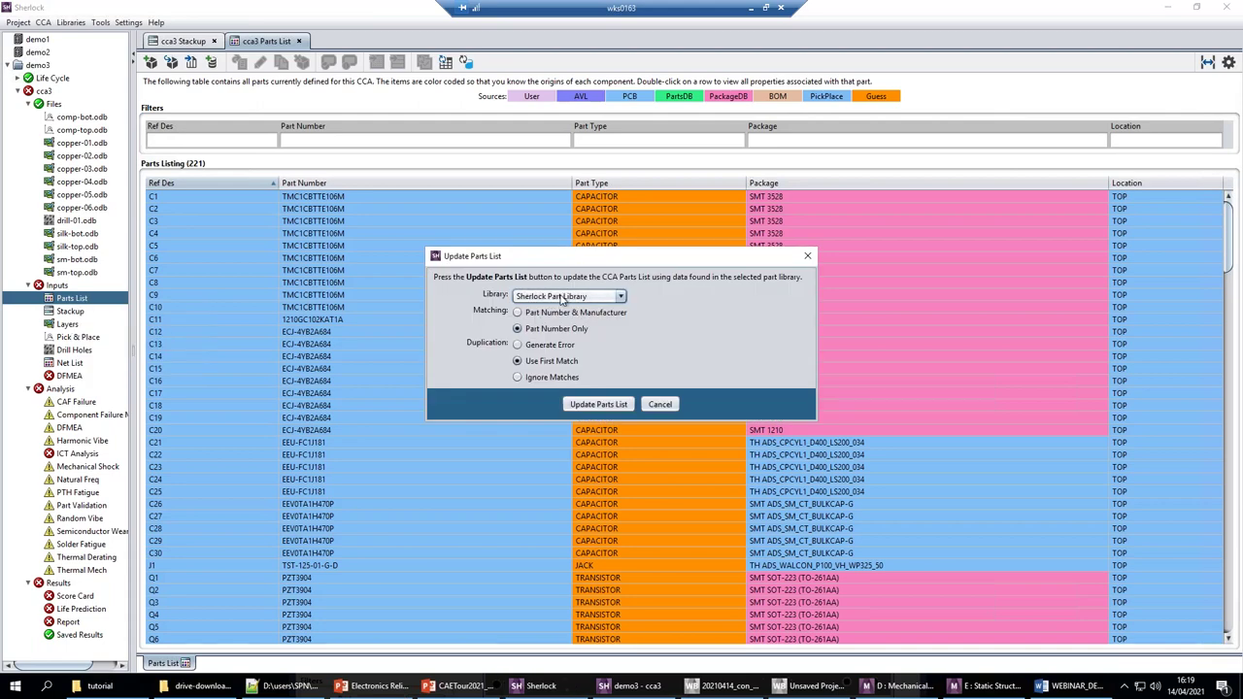
pyautogui.click(620, 298)
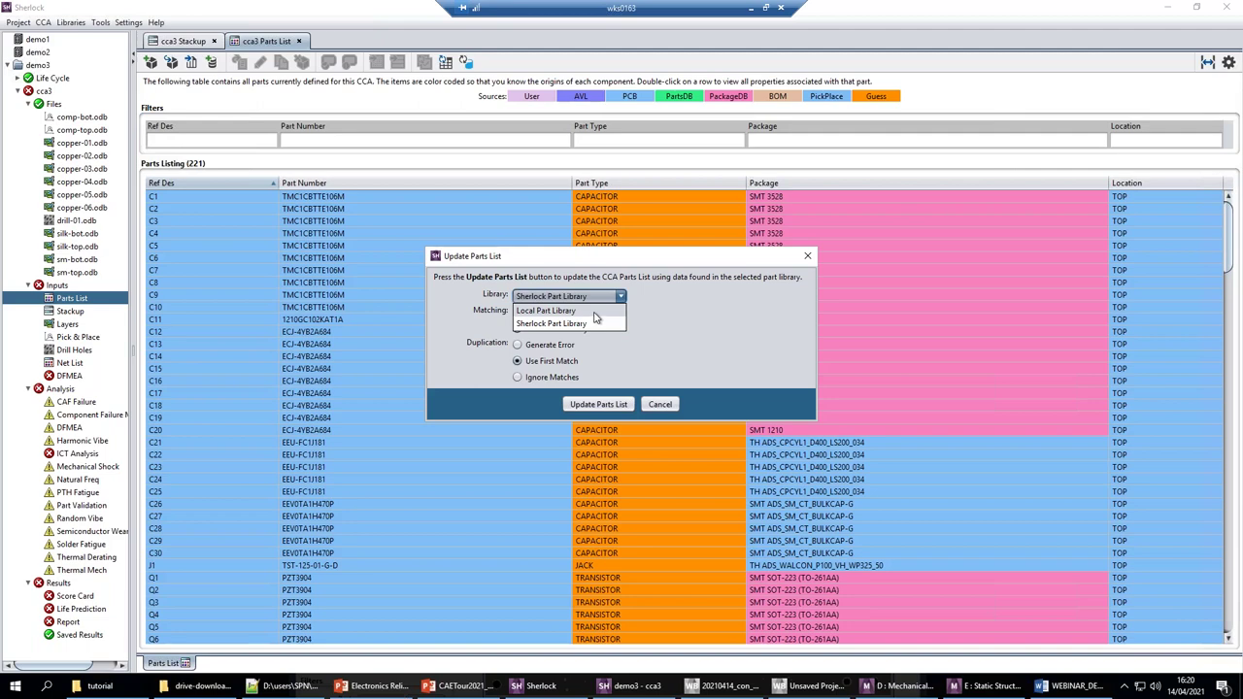
pyautogui.click(584, 325)
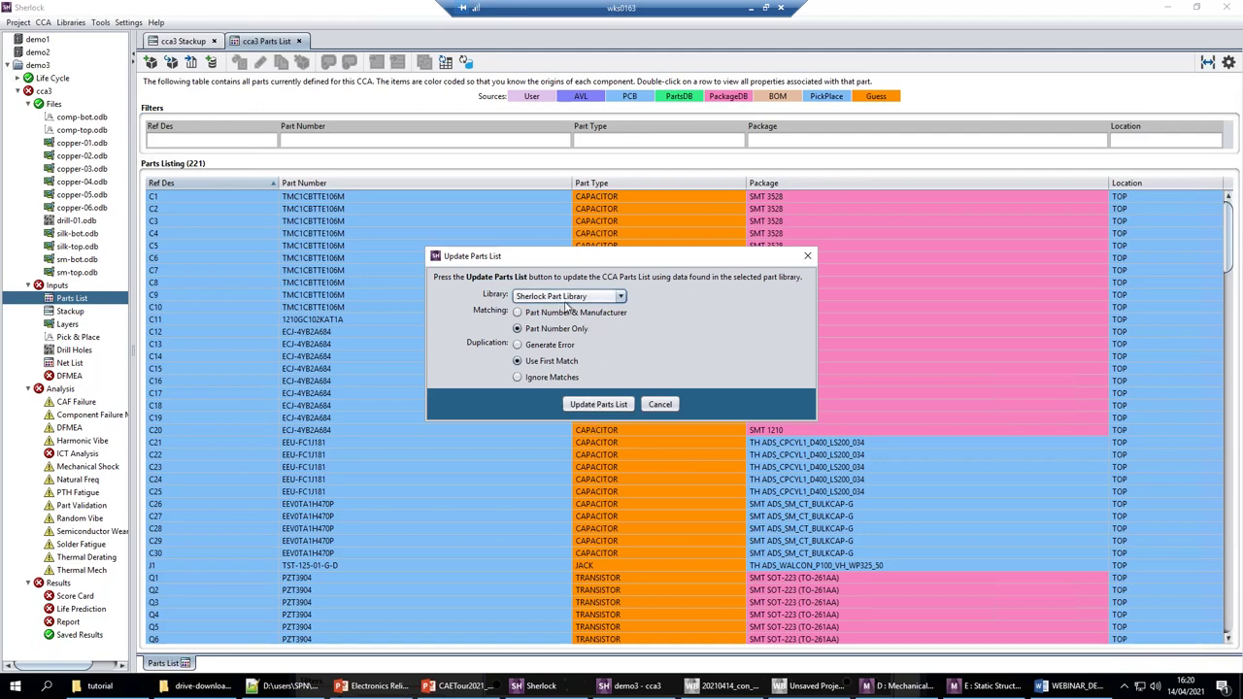
pyautogui.click(587, 406)
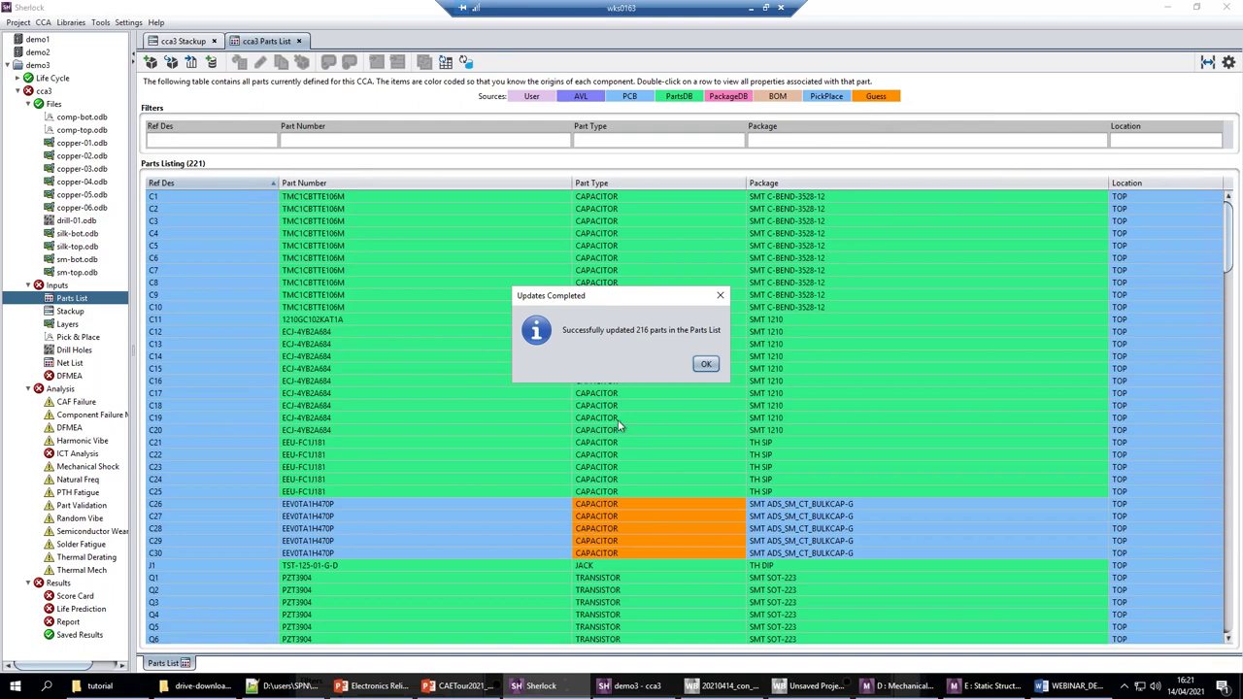
pyautogui.click(708, 365)
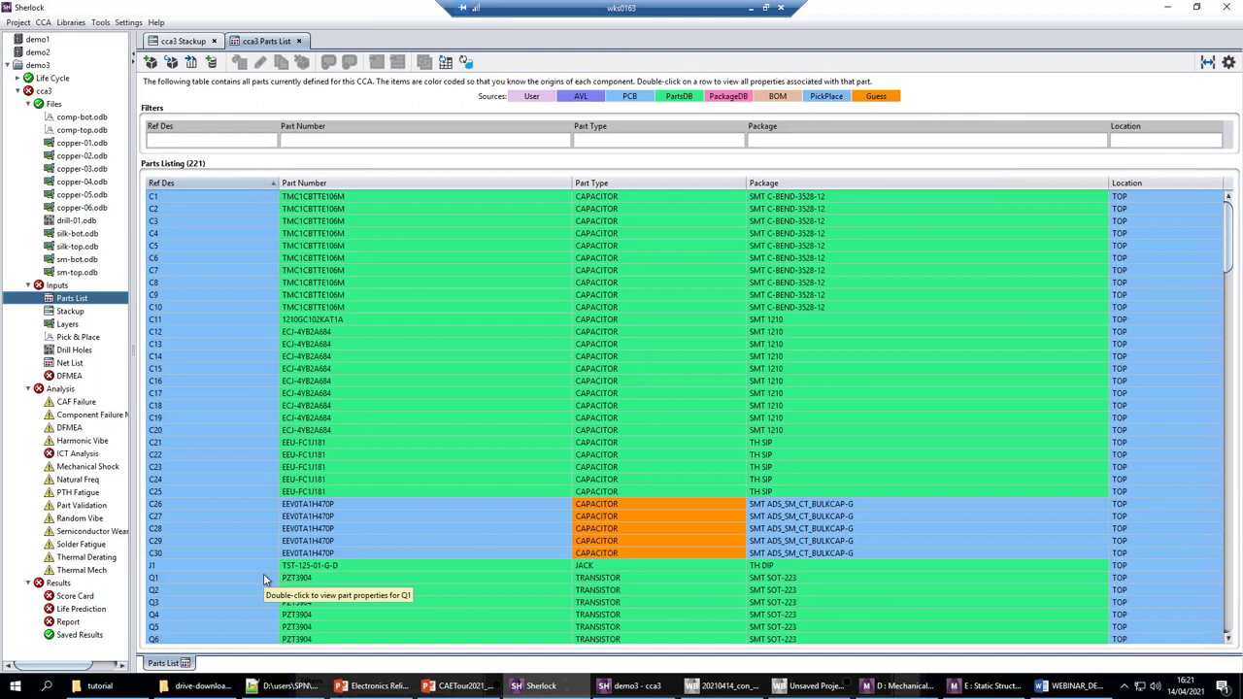
# Step: Open the part properties of transistor Q1 and review its ID, package, location and lead data
pyautogui.click(233, 583)
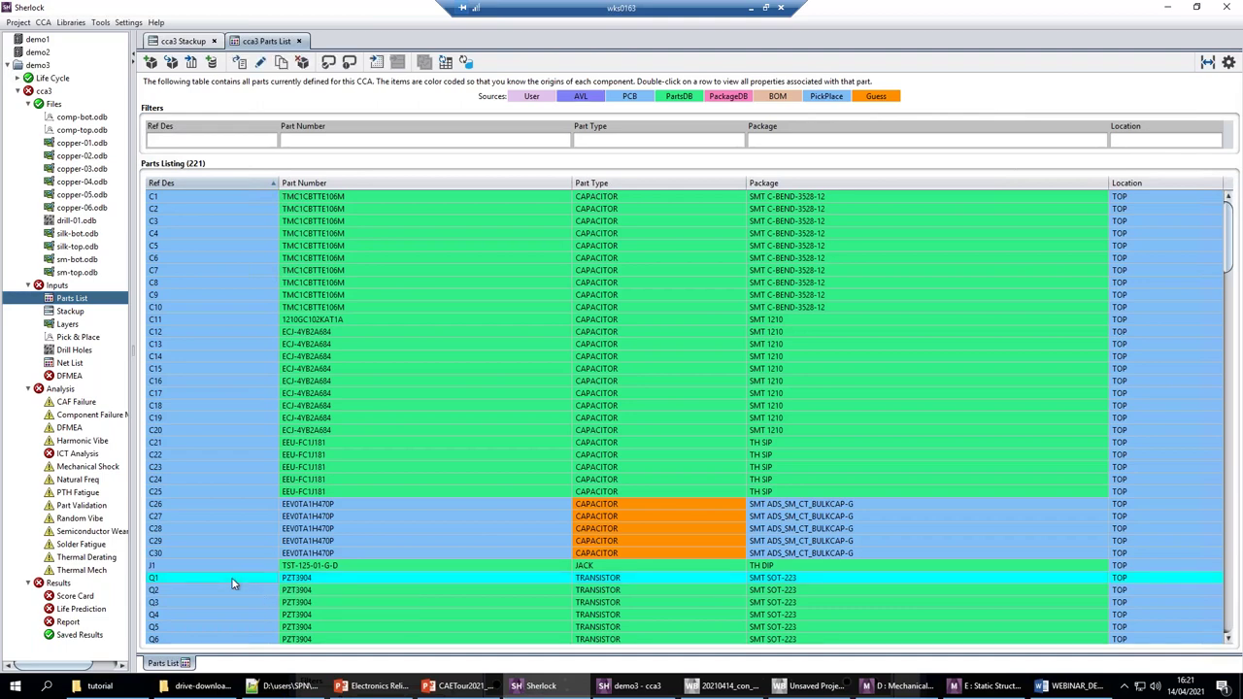
pyautogui.doubleClick(233, 584)
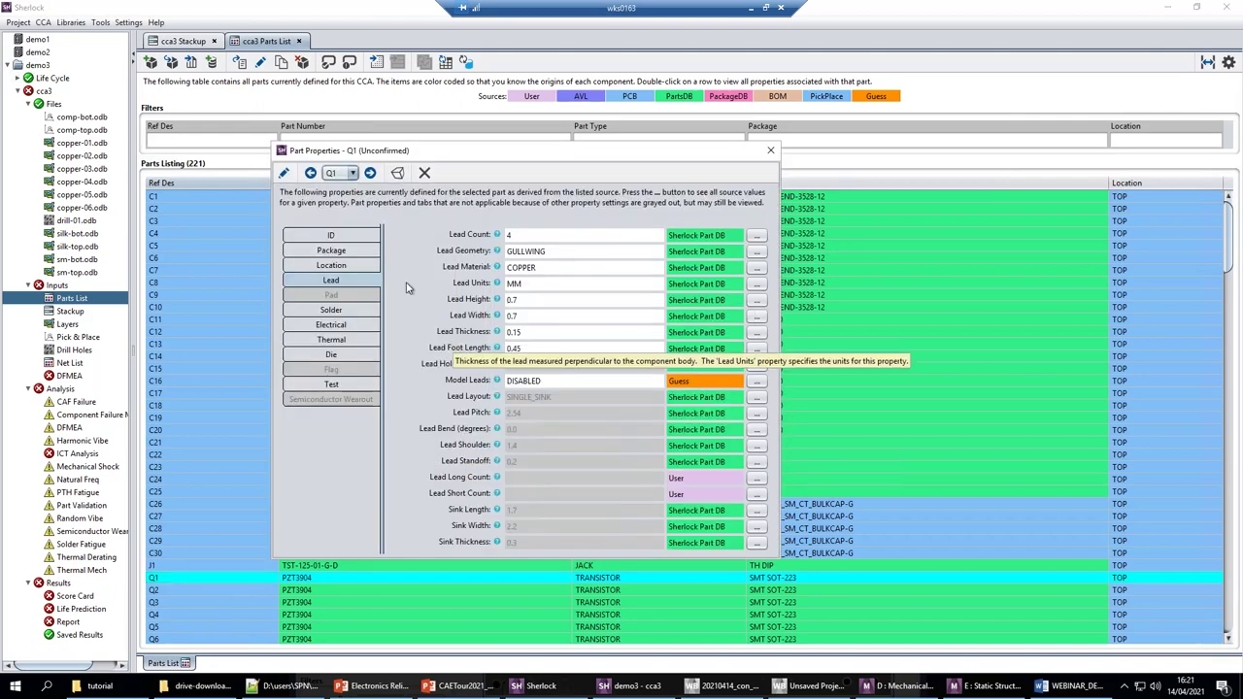
pyautogui.click(343, 240)
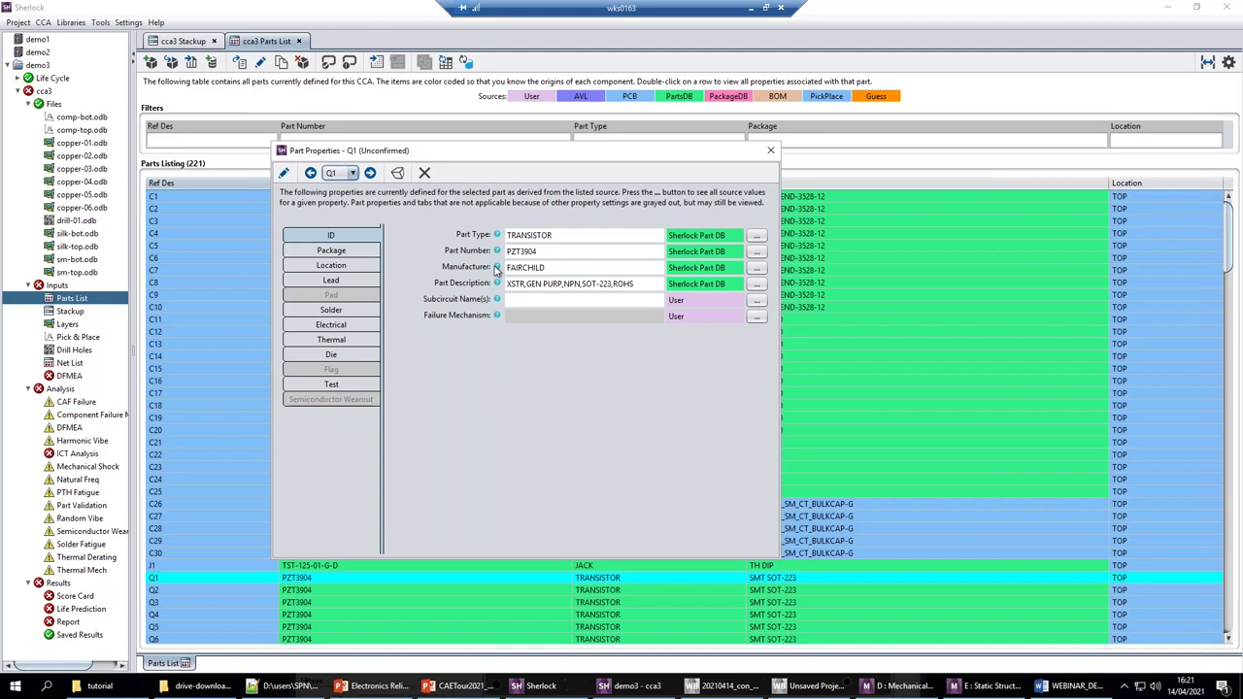
pyautogui.click(348, 251)
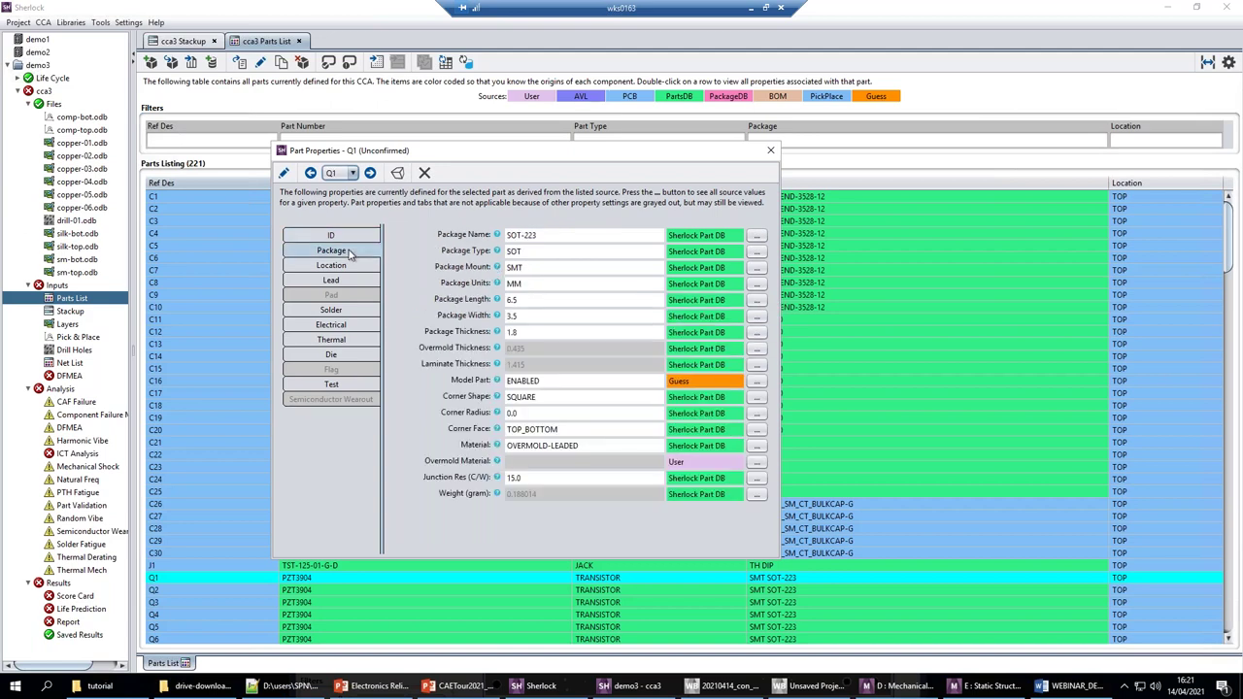
pyautogui.click(348, 266)
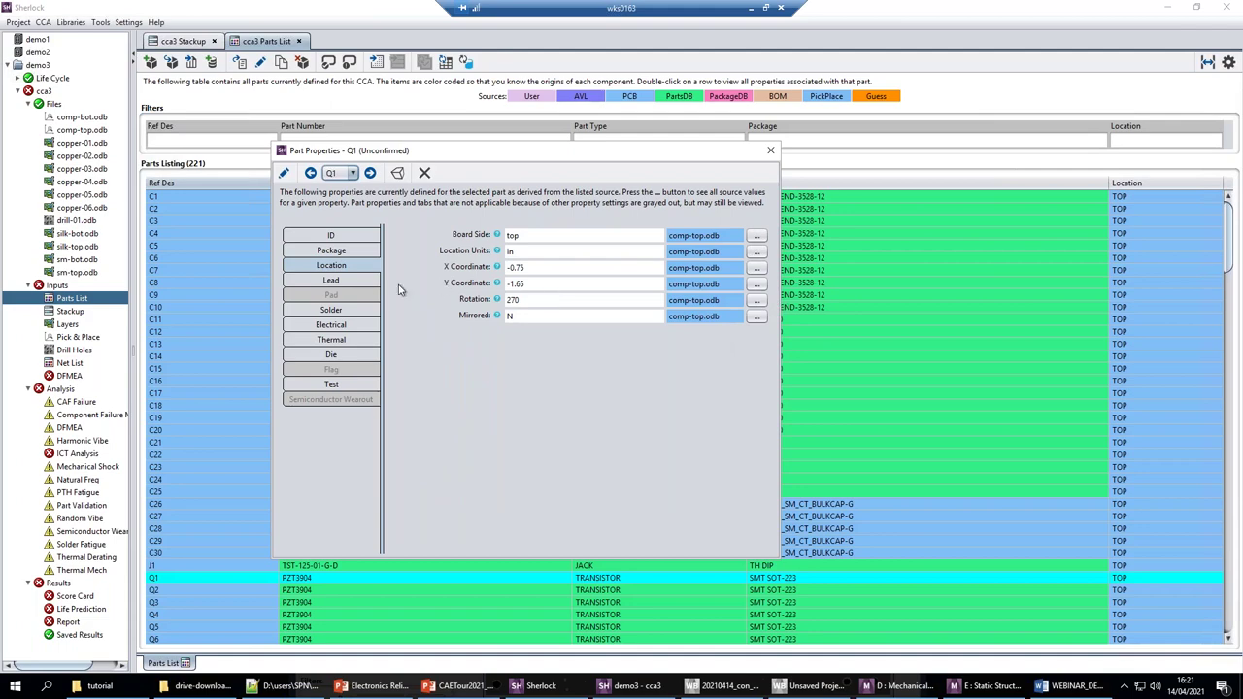
pyautogui.click(339, 282)
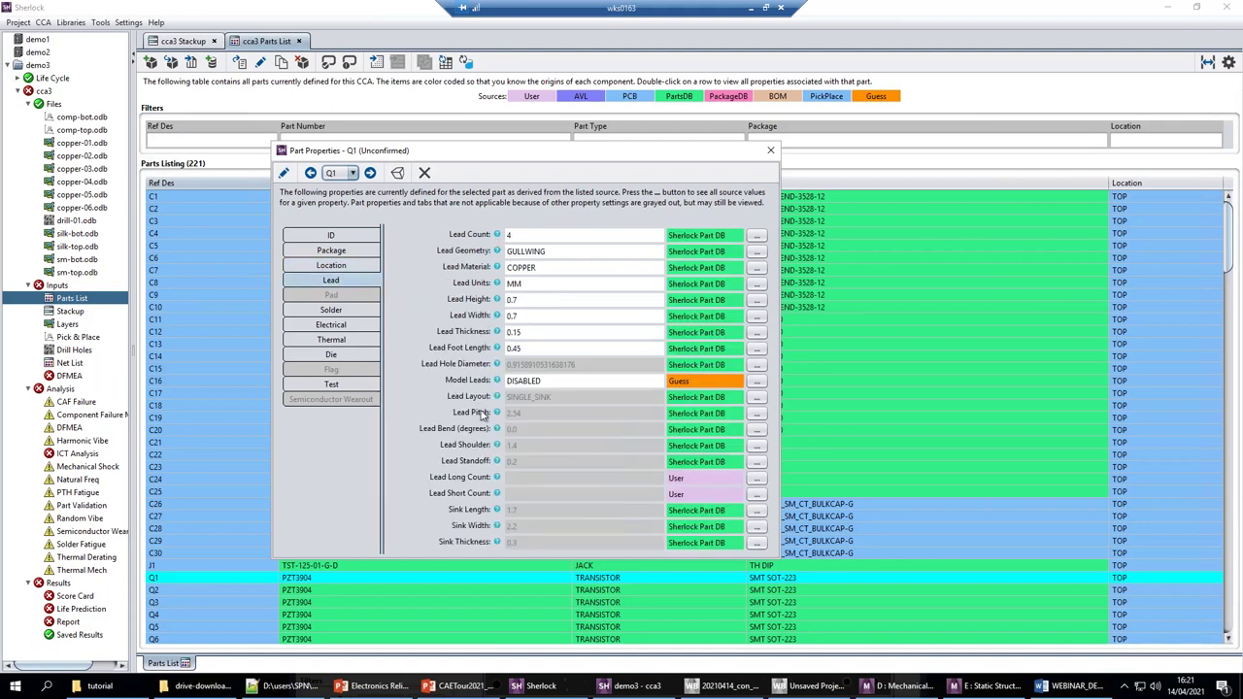
# Step: Open the Lead Thickness help for Q1 and its additional information, and go to page 2 of the Lead Modeling guide
pyautogui.moveTo(482, 415)
pyautogui.moveTo(457, 340)
pyautogui.click(498, 331)
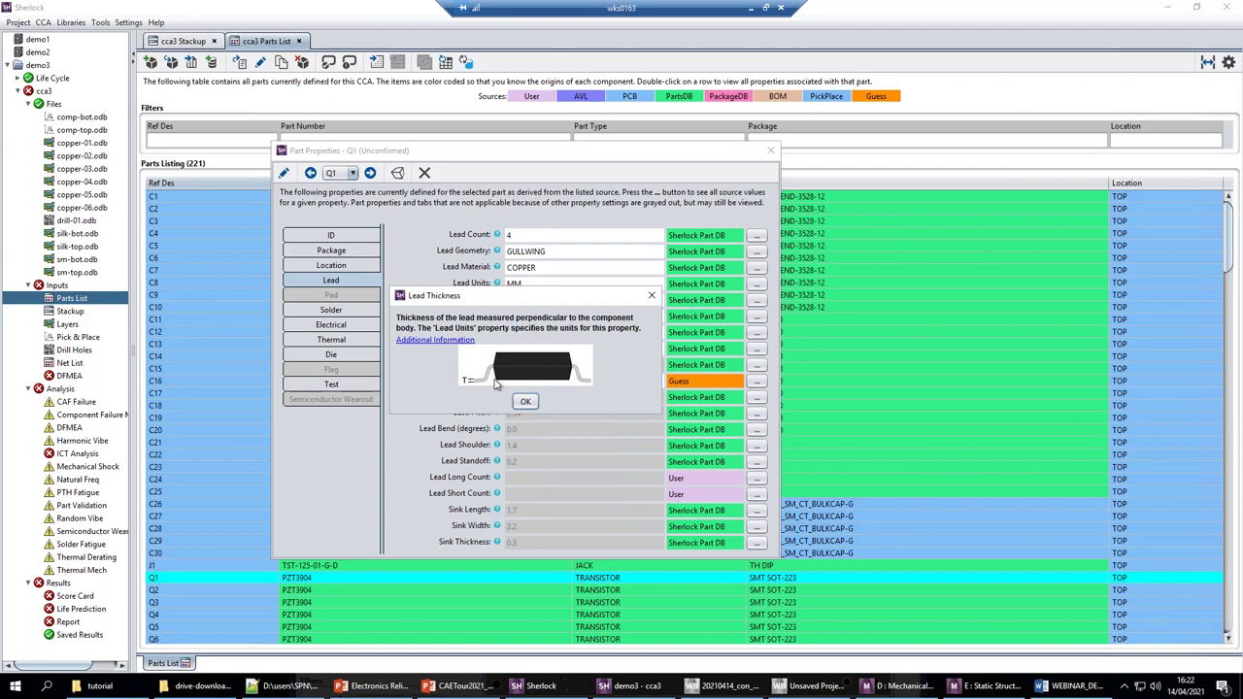
pyautogui.click(431, 342)
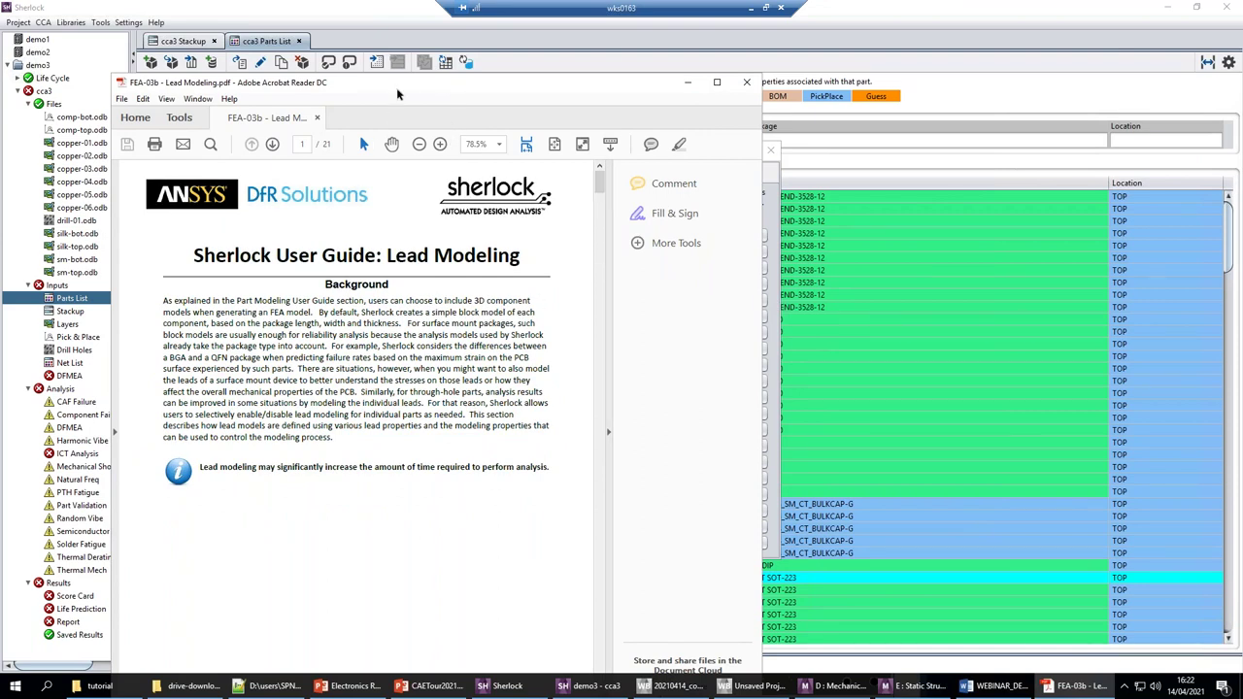
pyautogui.moveTo(408, 82); pyautogui.dragTo(416, 43)
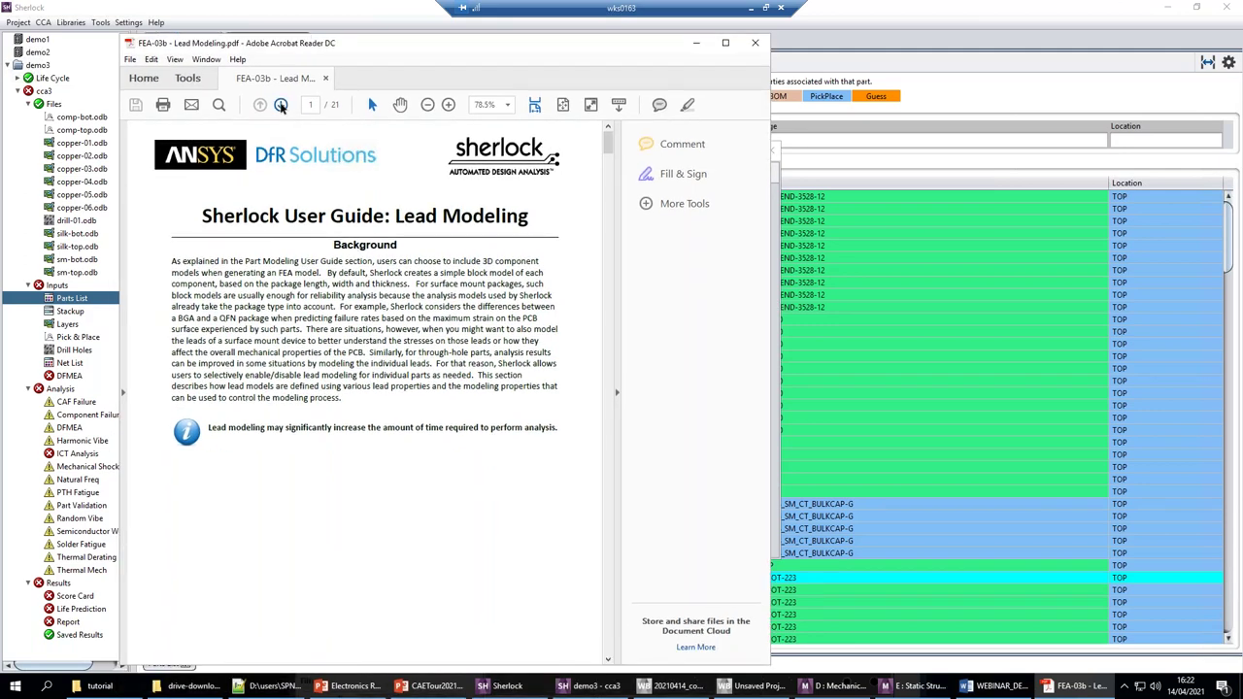
pyautogui.click(281, 105)
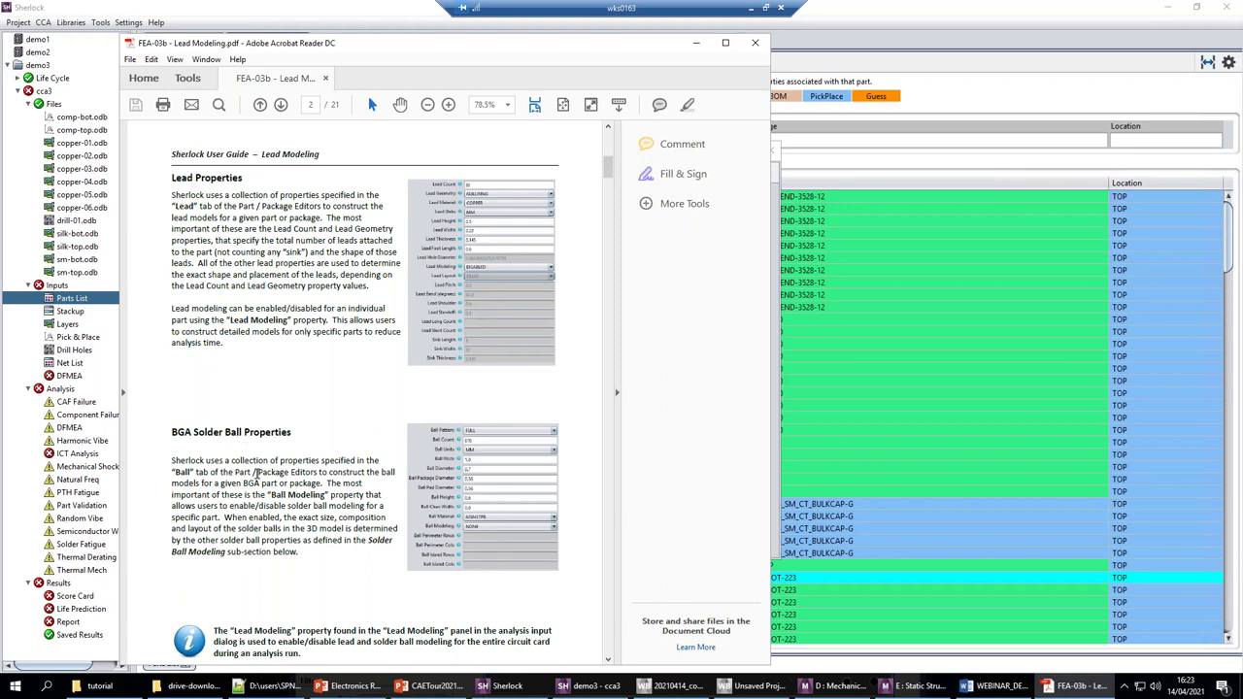
# Step: Check page 3 of the Lead Modeling guide, and view transistor Q1's 3D model before closing its part properties
pyautogui.click(281, 104)
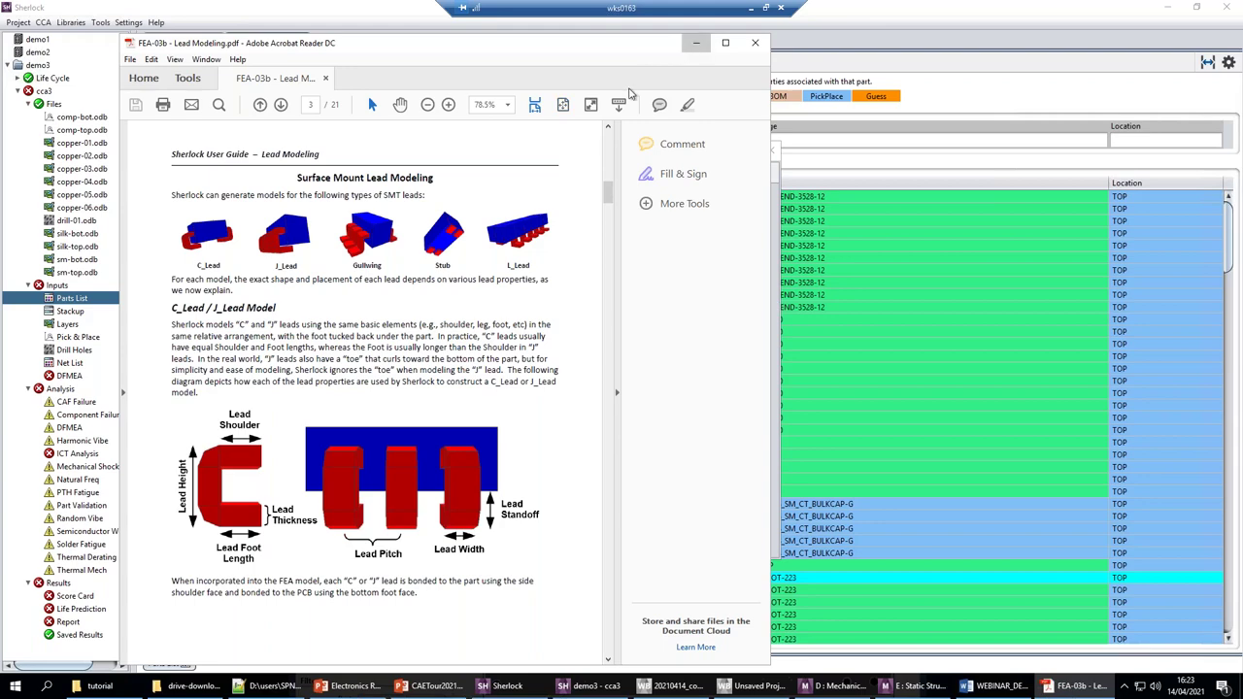
pyautogui.click(695, 43)
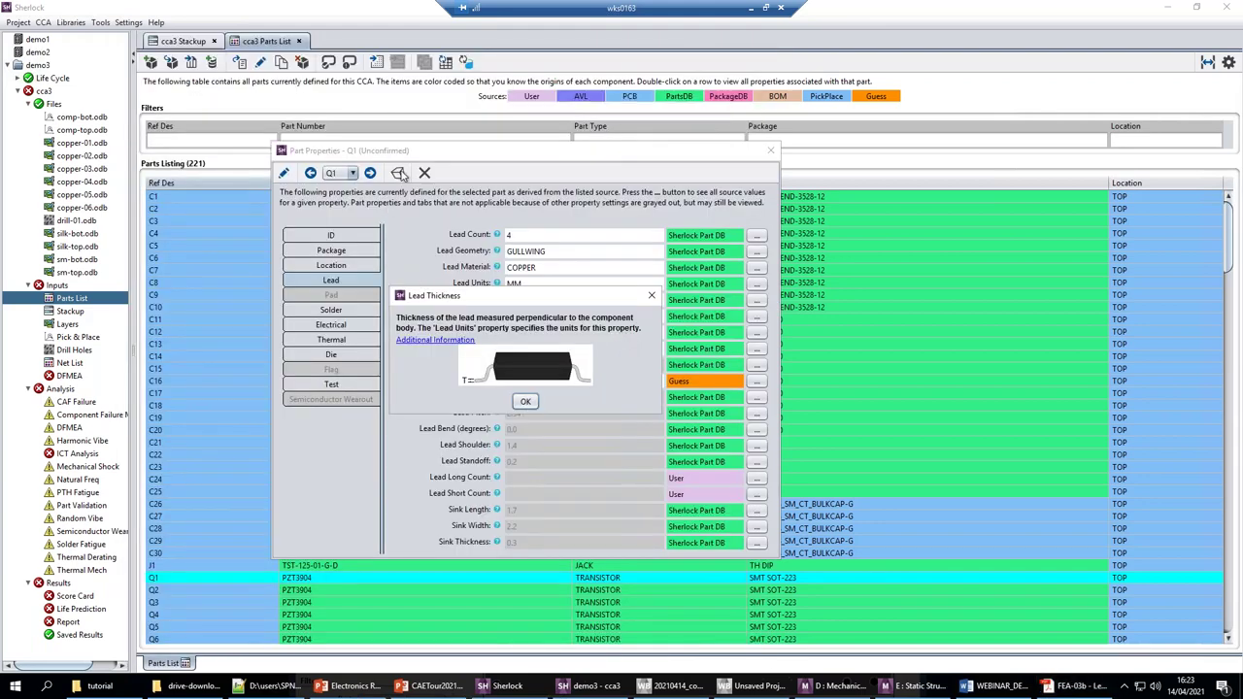
pyautogui.click(525, 402)
pyautogui.click(397, 173)
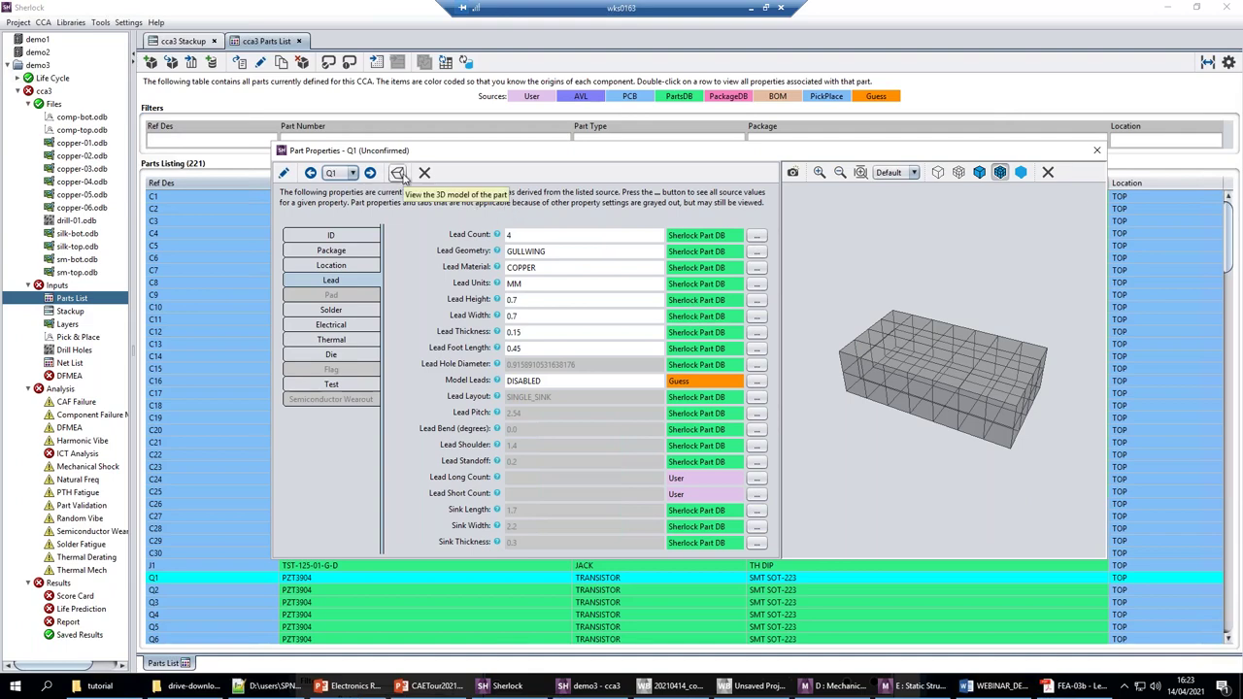
pyautogui.click(1097, 150)
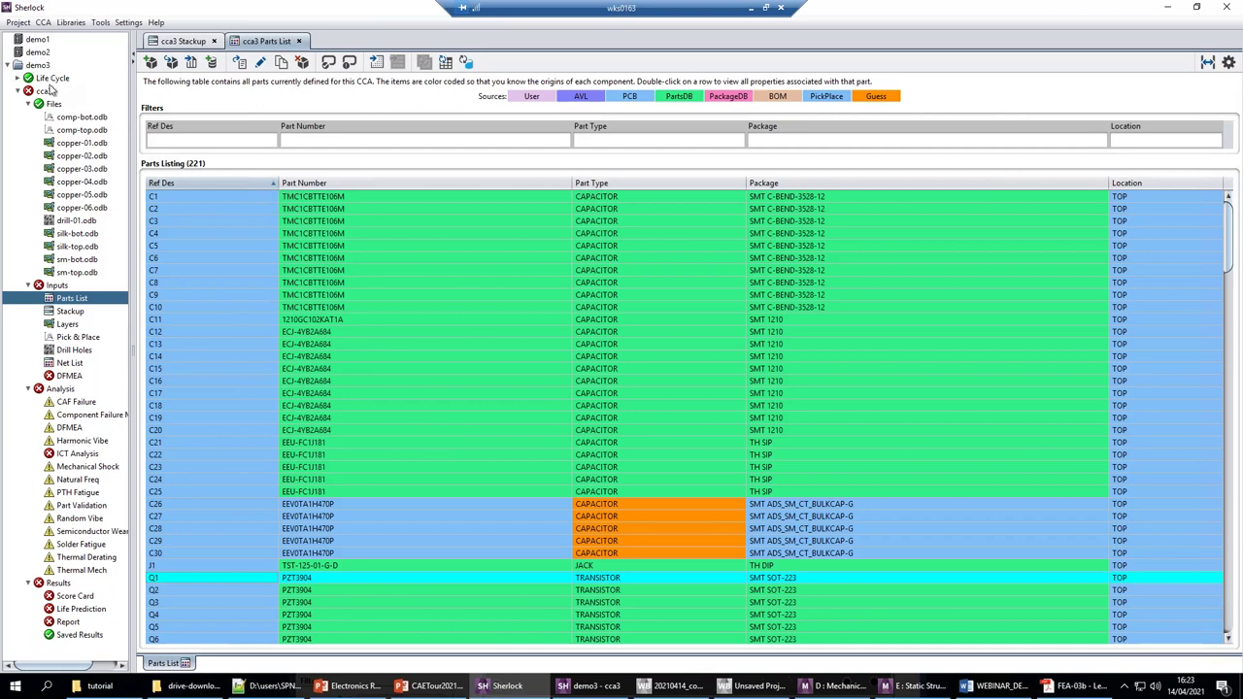
# Step: Review the reliability goals in the demo3 life cycle's properties and expand its Phase 1 to see the events
pyautogui.click(48, 79)
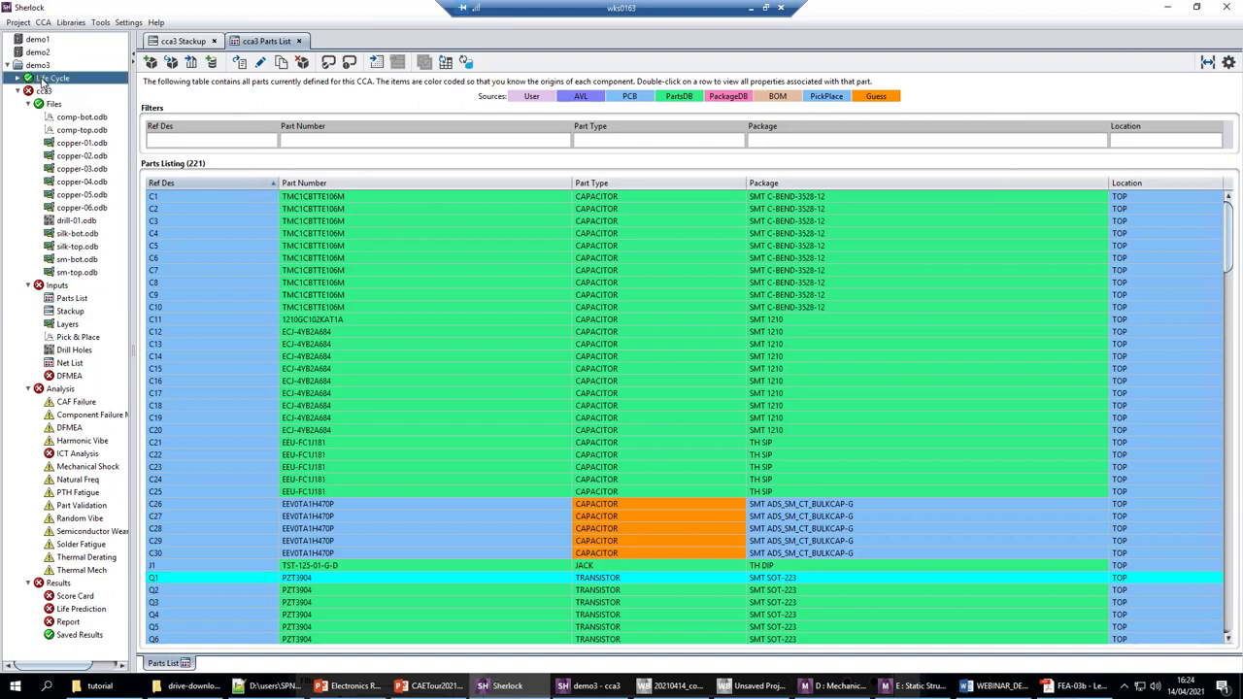
pyautogui.rightClick(43, 83)
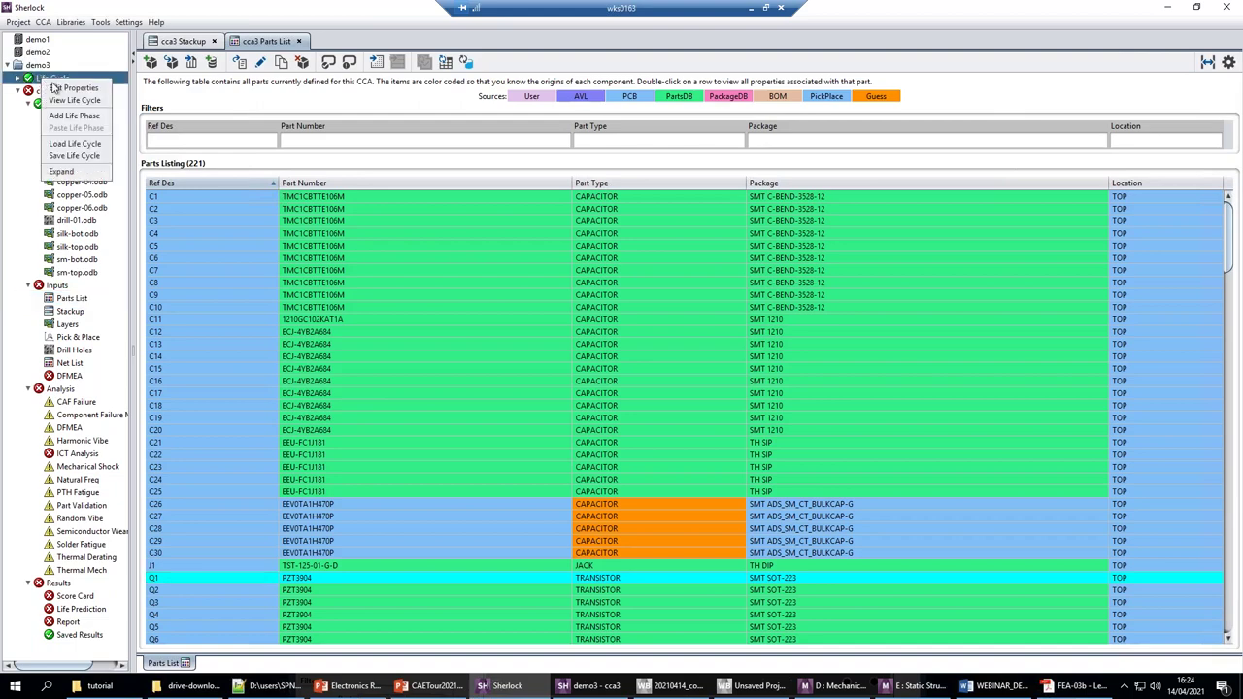
pyautogui.click(58, 89)
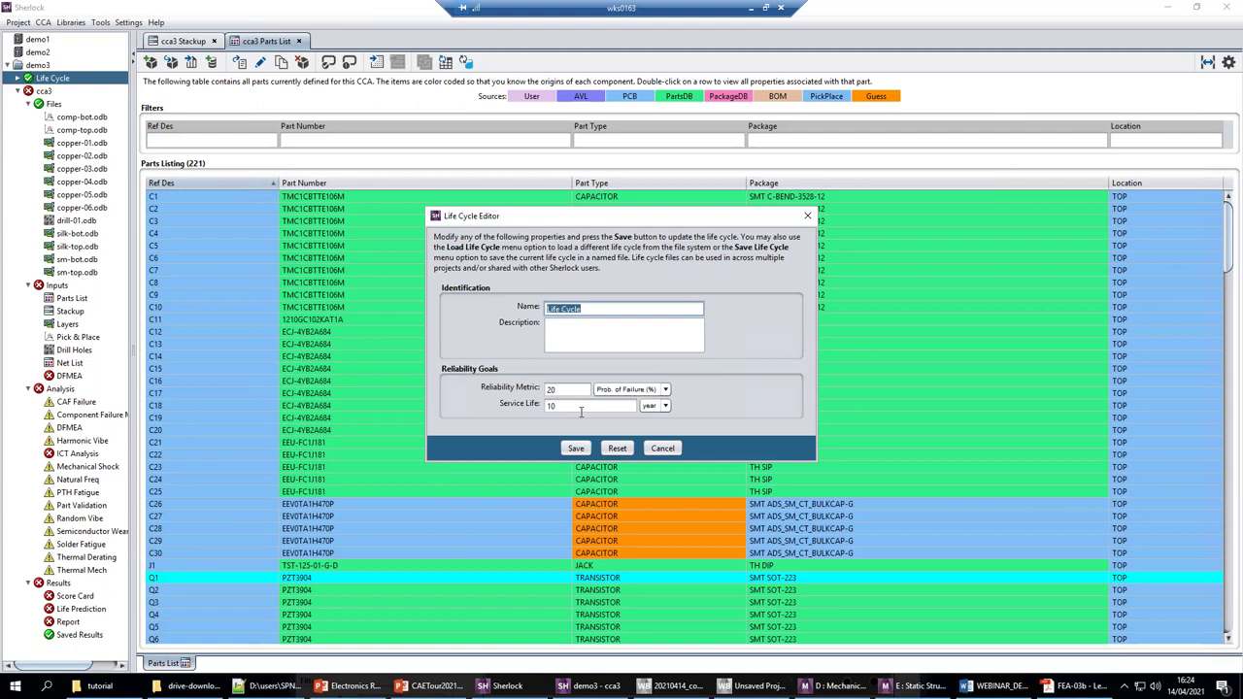
pyautogui.click(663, 449)
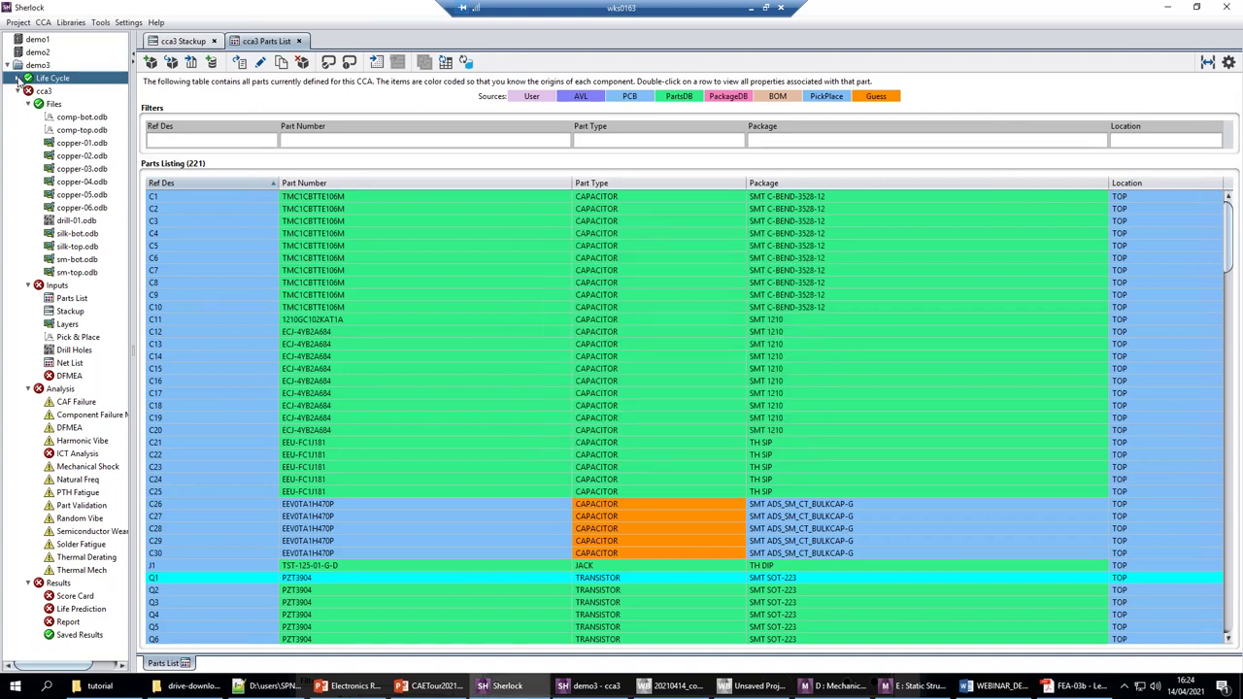
pyautogui.click(17, 80)
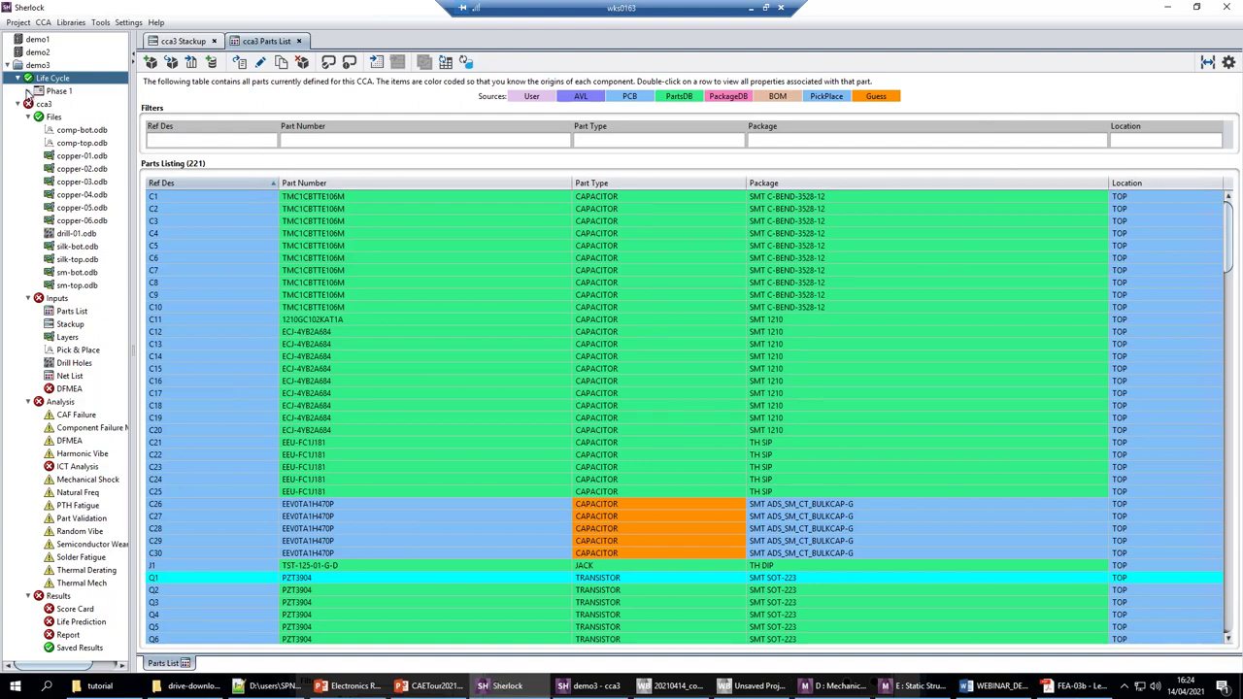
pyautogui.click(29, 91)
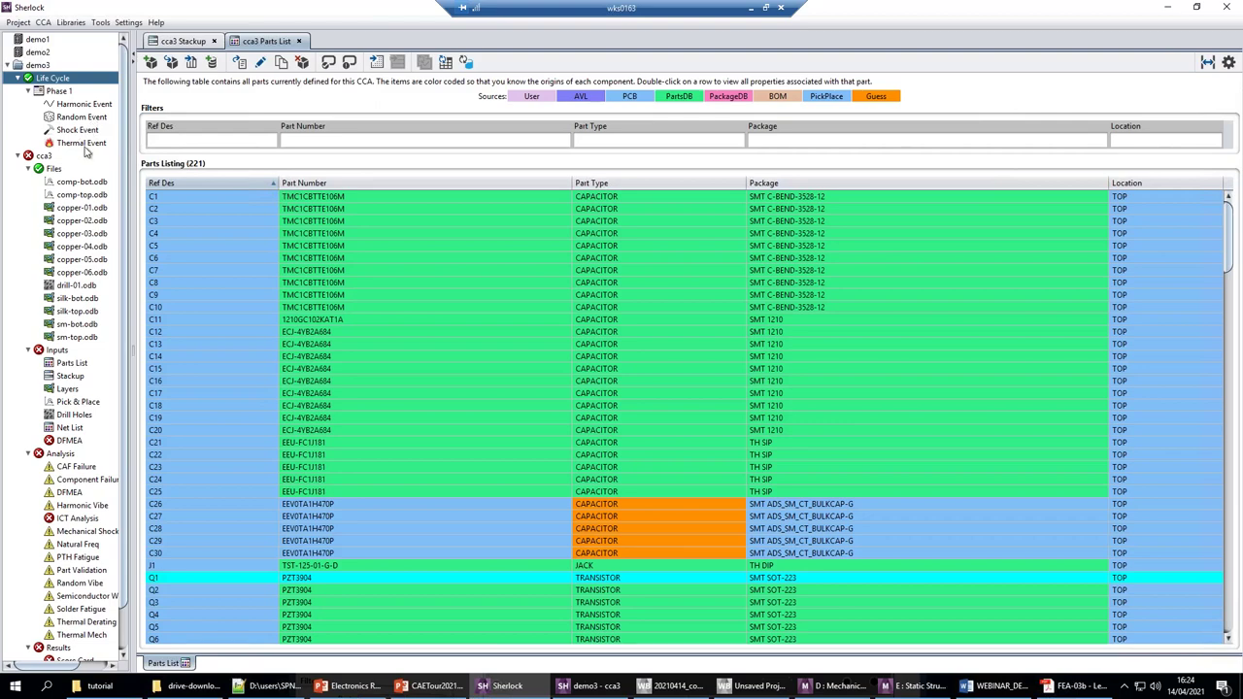
# Step: Load the life cycle file Water Pump.dfr-lc into demo3 and expand its 04 Filter Change and 03 Pumping phases
pyautogui.rightClick(49, 81)
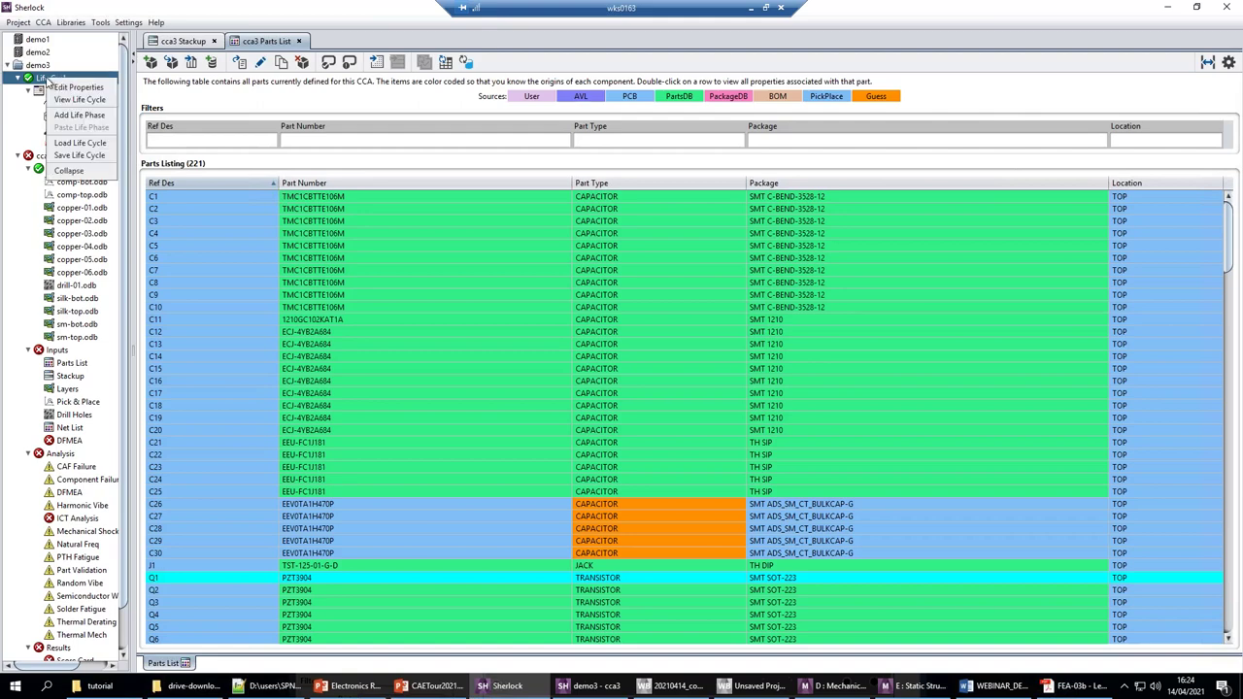
pyautogui.click(73, 144)
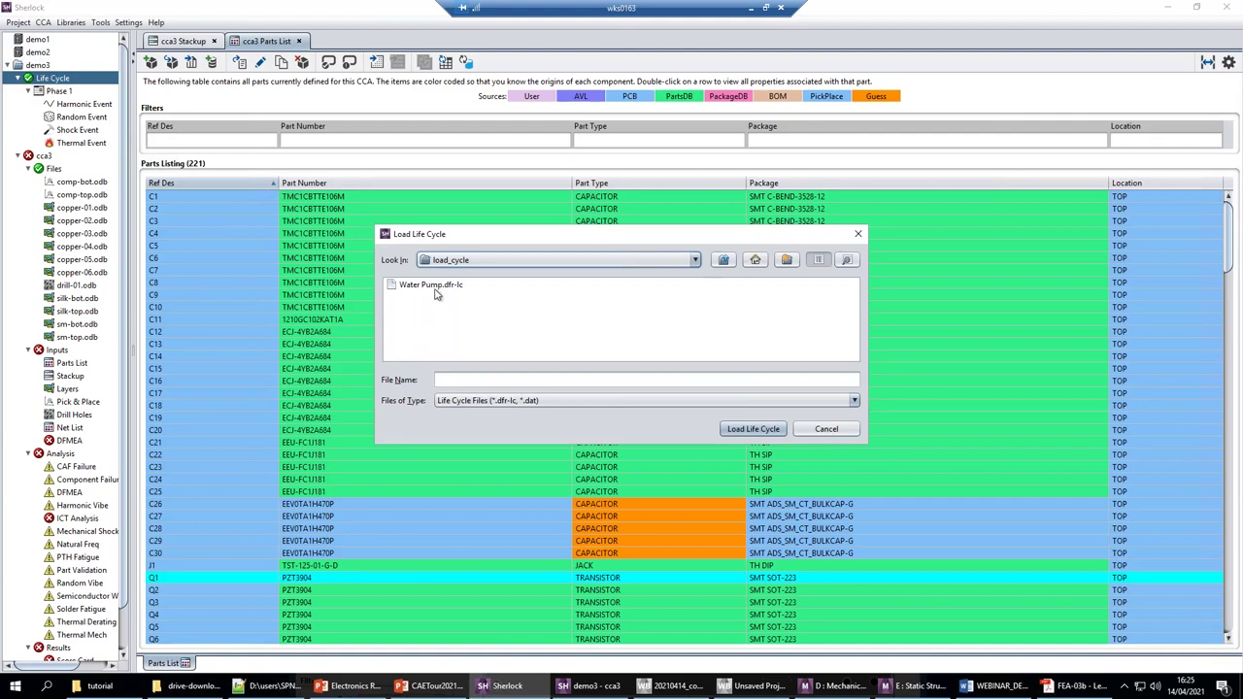
pyautogui.click(427, 287)
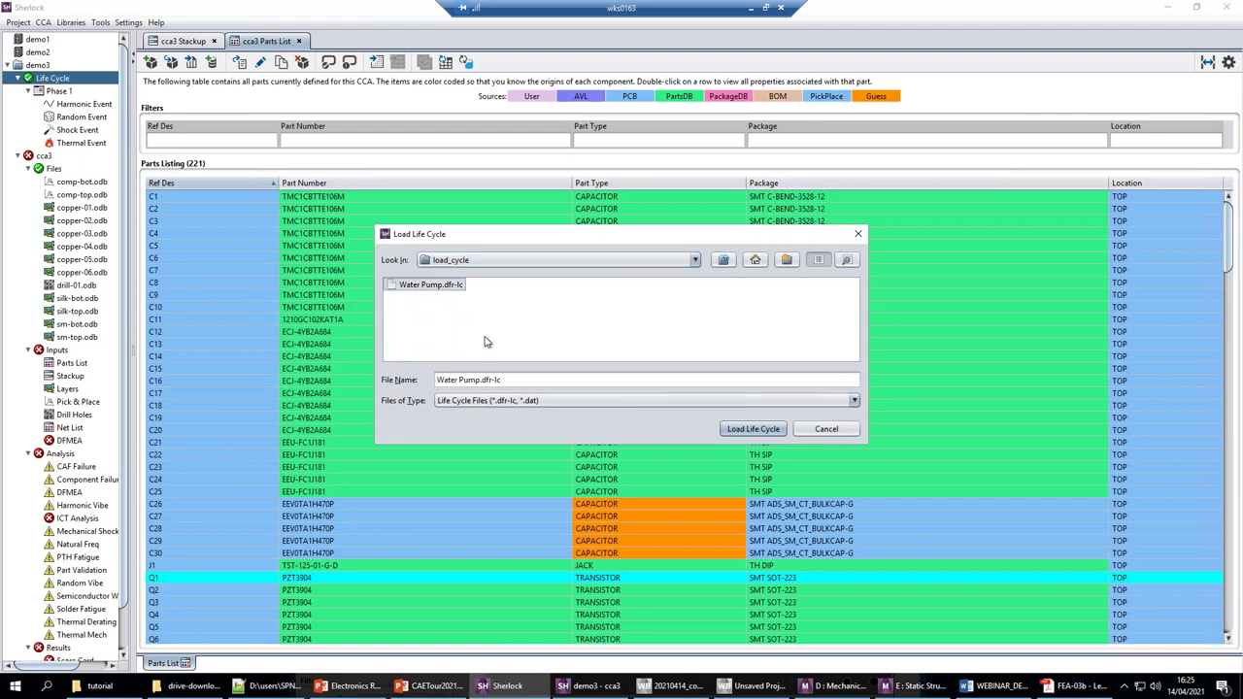
pyautogui.click(744, 428)
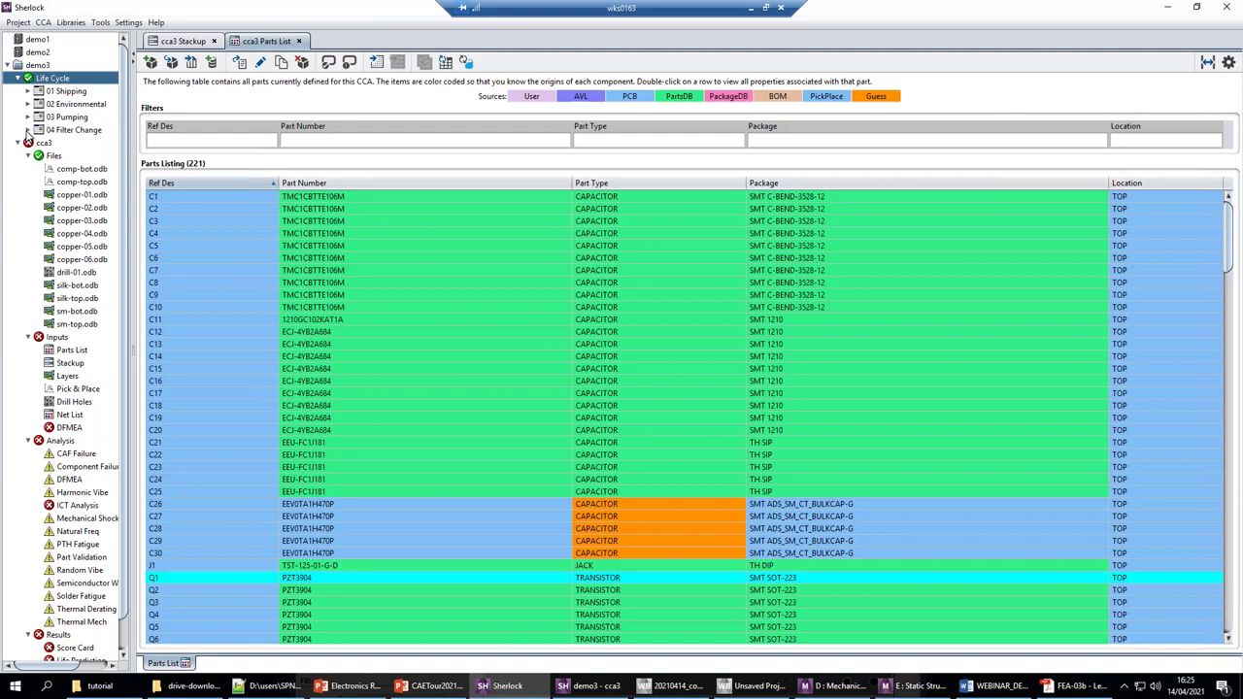
pyautogui.click(28, 131)
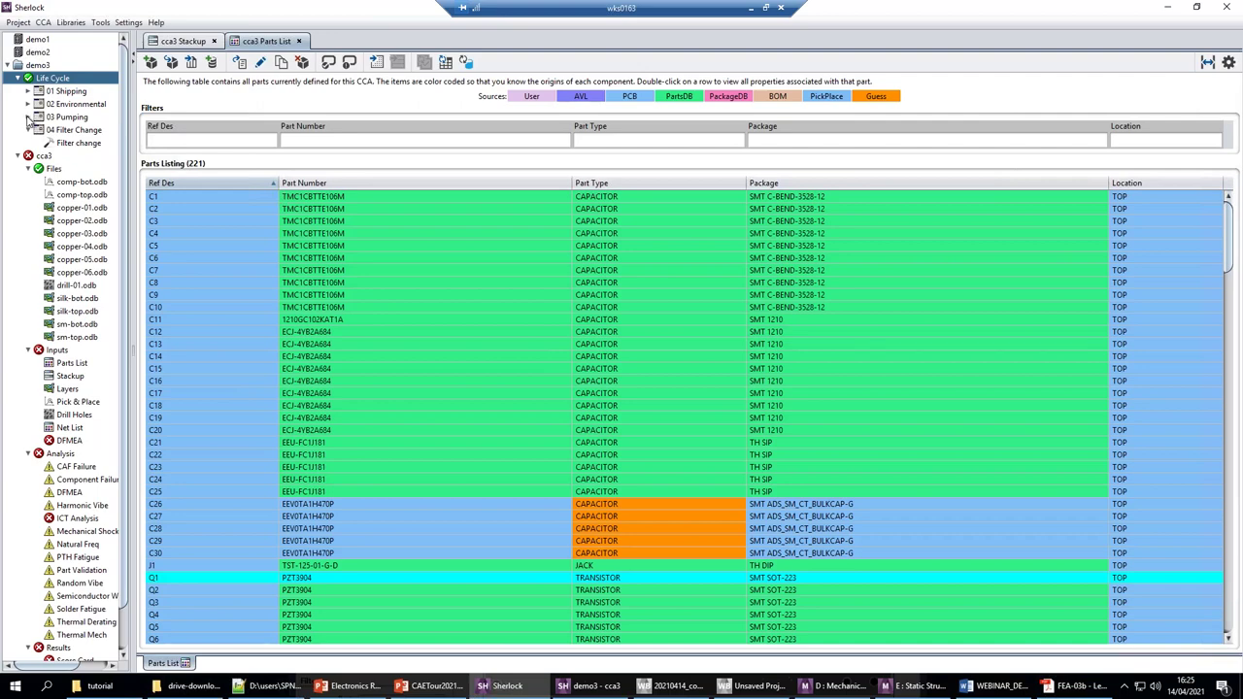
pyautogui.click(28, 116)
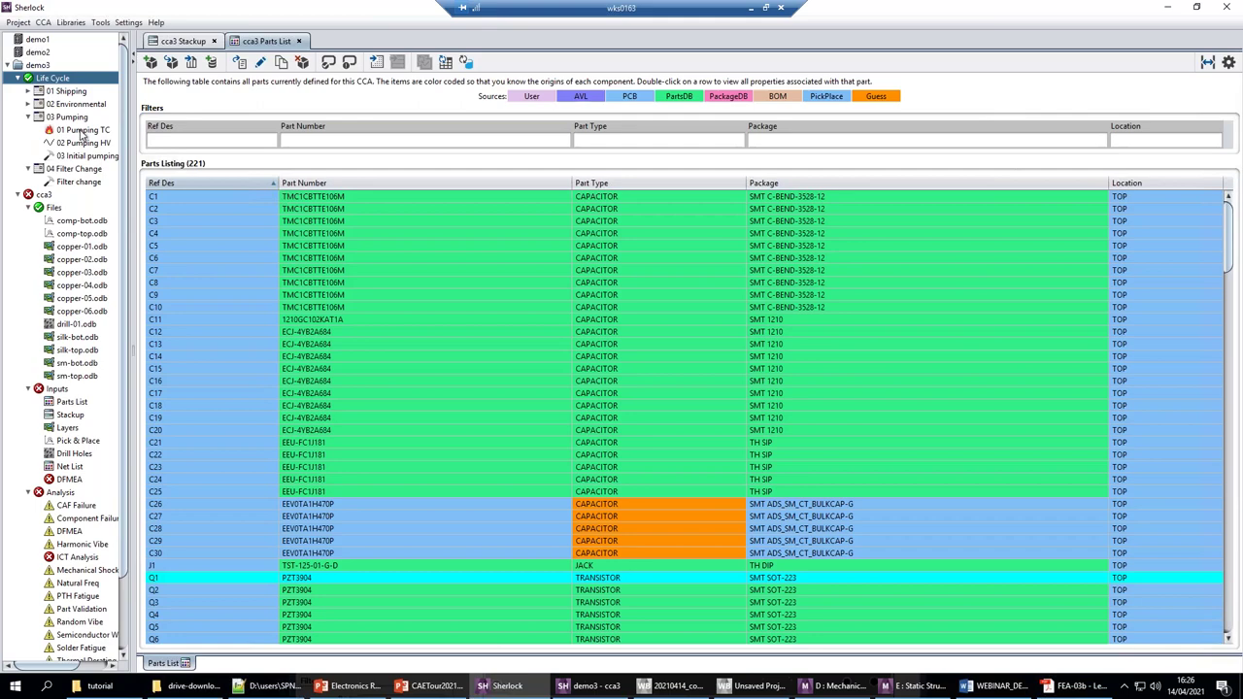
# Step: Inspect the thermal profile of the 01 Pumping TC event in detail, and close its editors without saving
pyautogui.click(83, 134)
pyautogui.rightClick(83, 134)
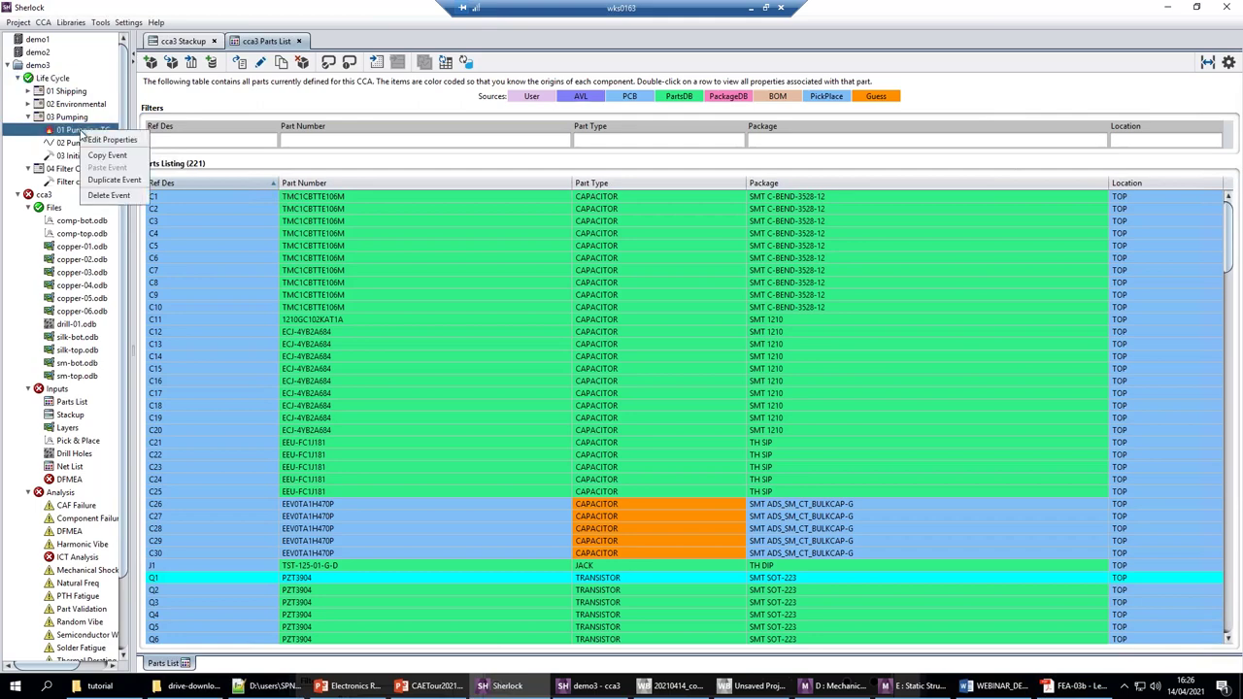
pyautogui.click(105, 141)
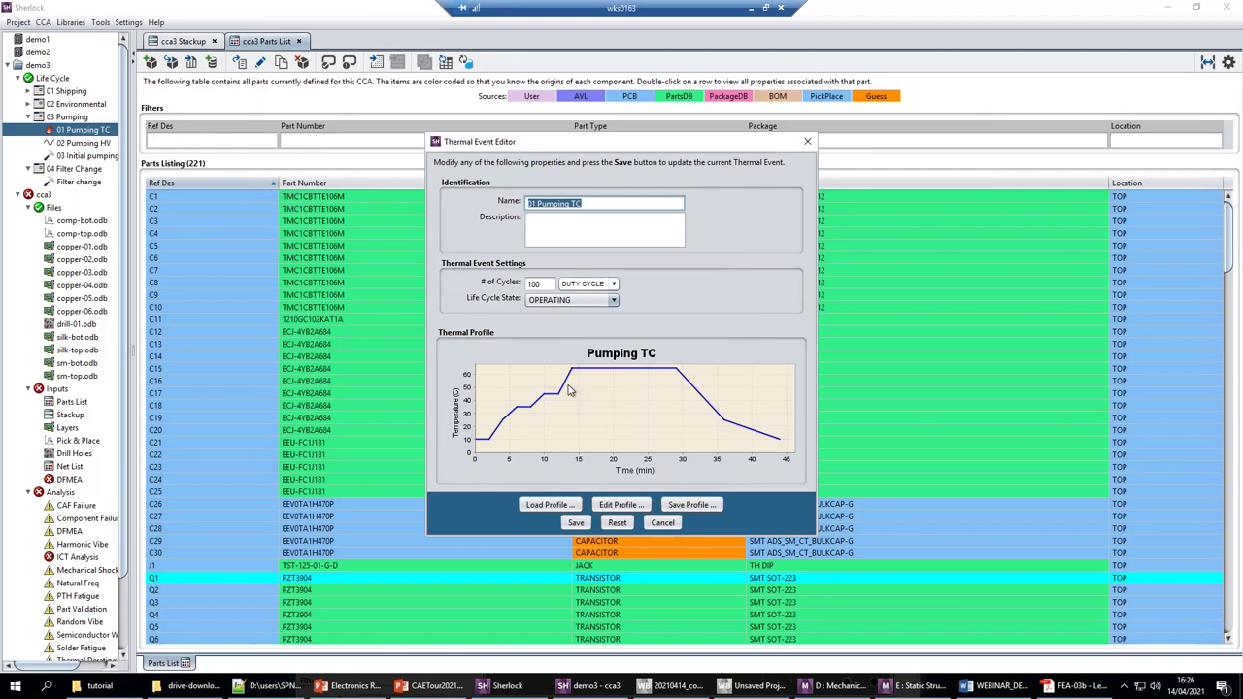
pyautogui.click(622, 504)
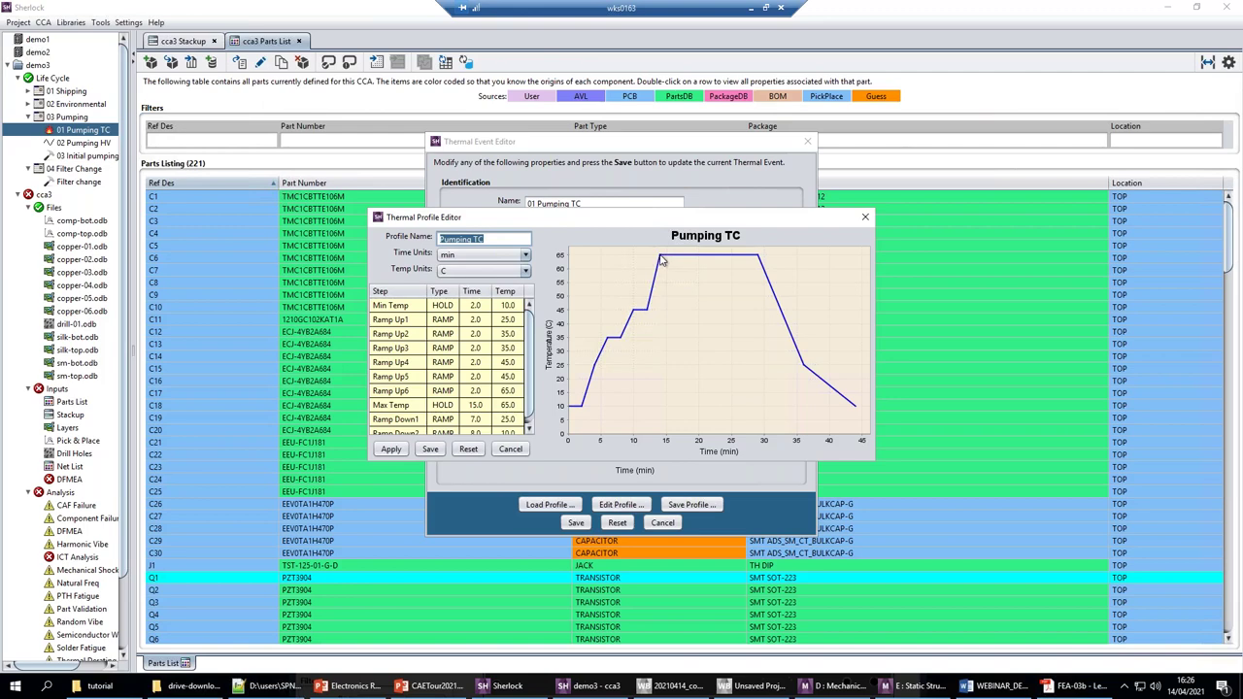
pyautogui.moveTo(664, 261)
pyautogui.mouseDown()
pyautogui.moveTo(682, 279)
pyautogui.moveTo(678, 268)
pyautogui.mouseUp()
pyautogui.click(468, 449)
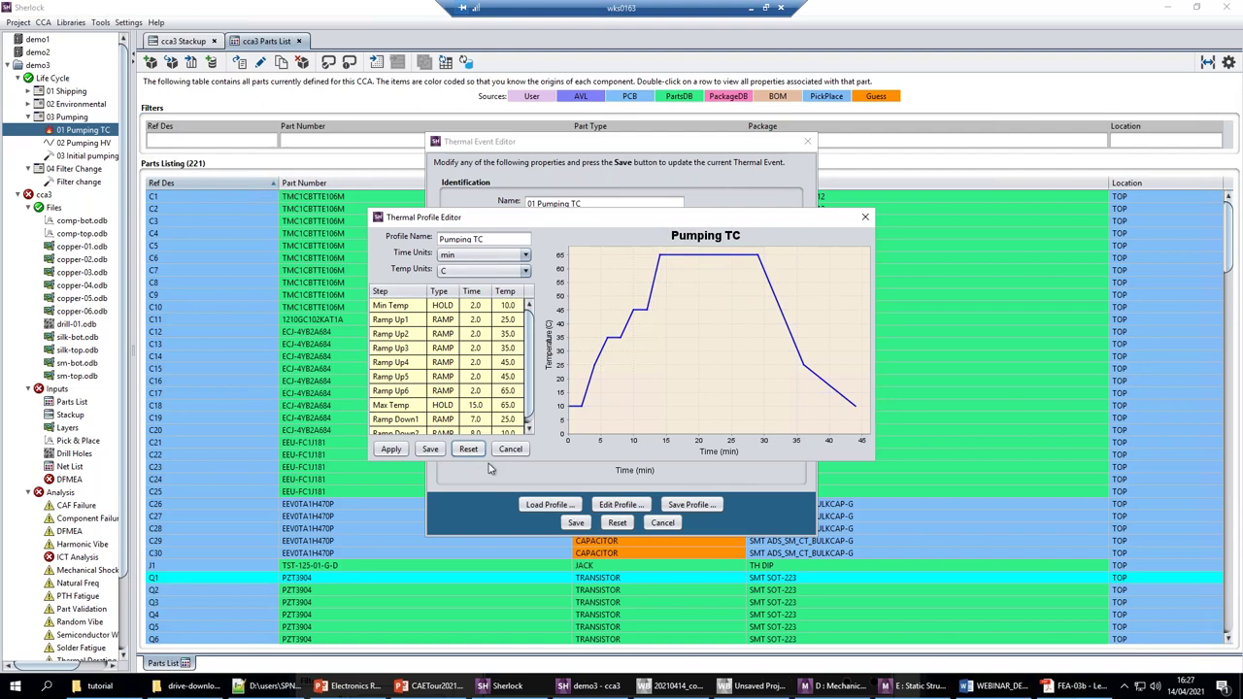
pyautogui.click(511, 450)
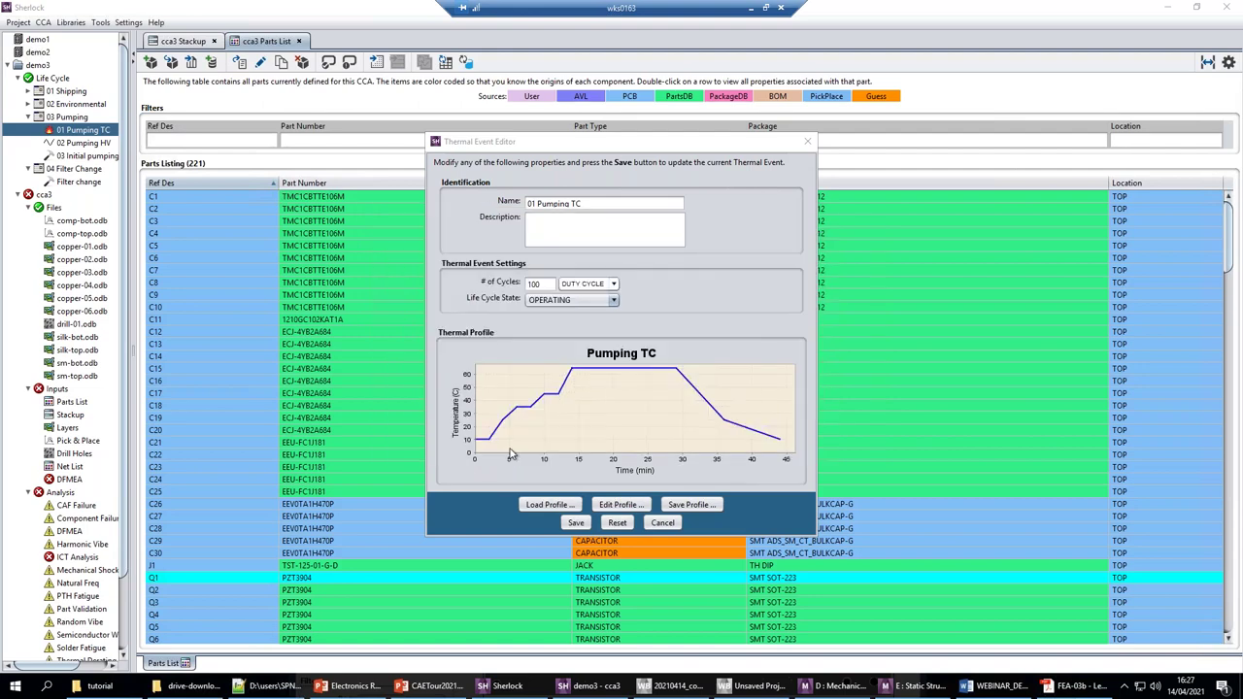
pyautogui.click(663, 524)
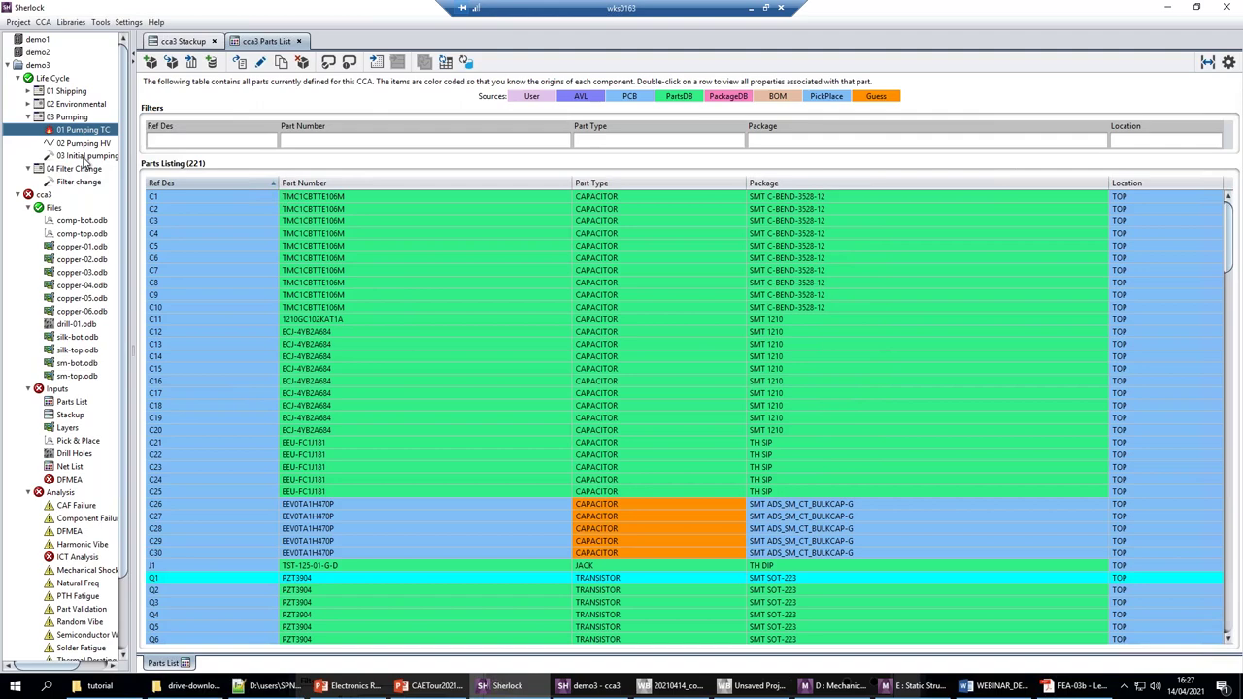
# Step: Set the 03 Initial pumping start shock event's duration to 5 ms and peak load to 100 G, and apply the values
pyautogui.click(85, 158)
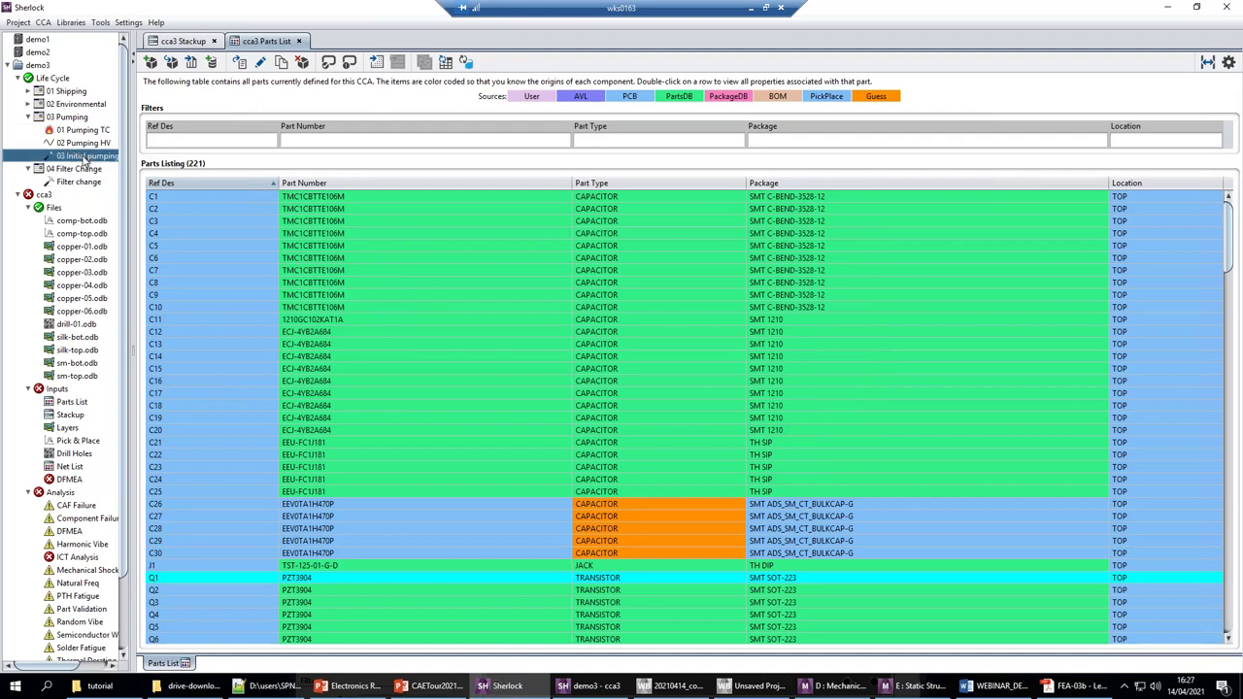
pyautogui.rightClick(85, 160)
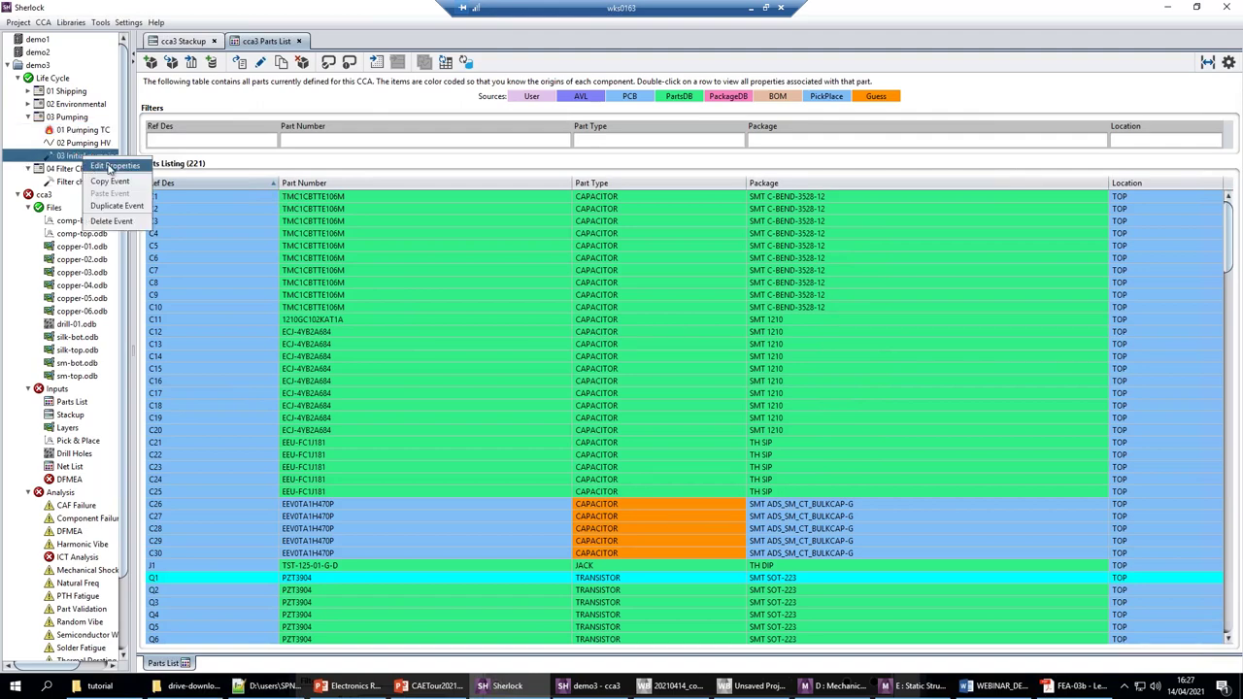
pyautogui.click(113, 166)
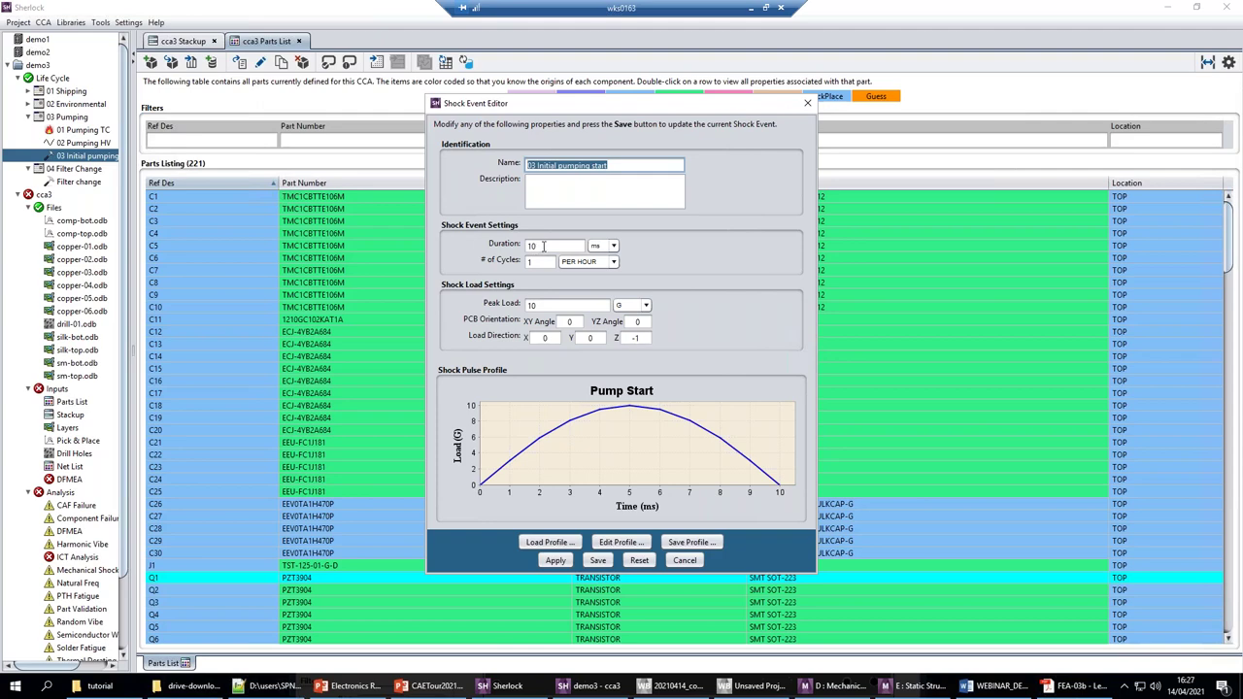
pyautogui.doubleClick(533, 245)
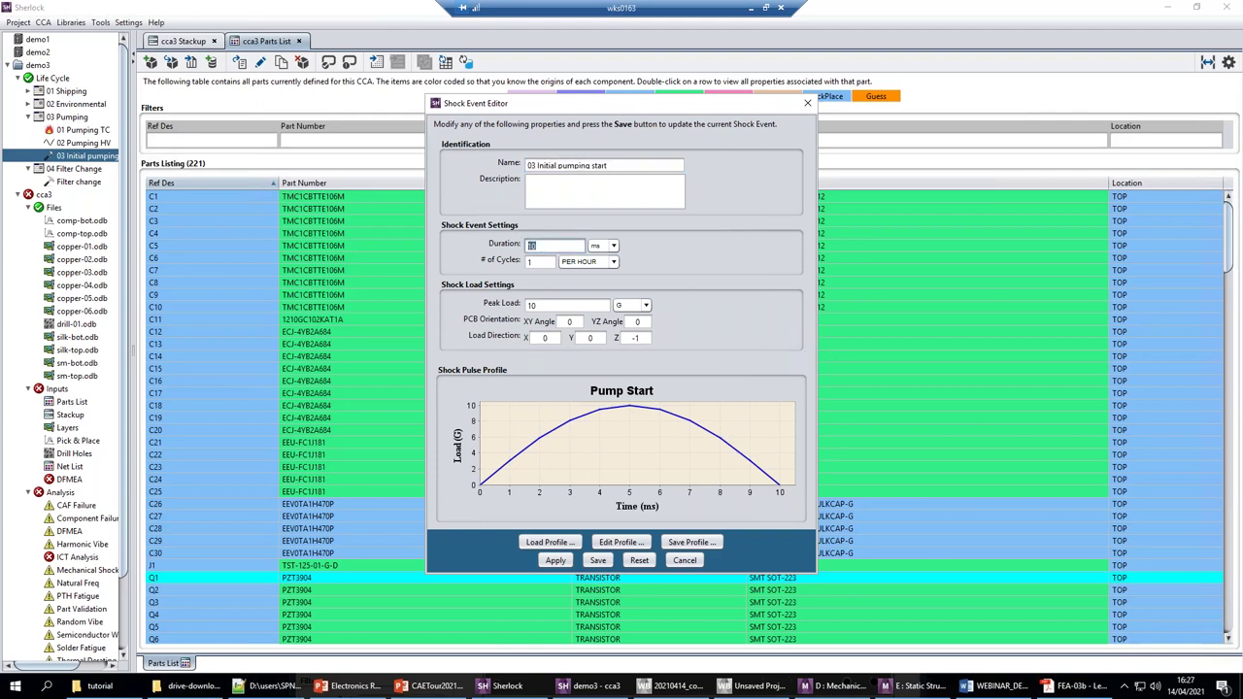
pyautogui.write('2')
pyautogui.press('BackSpace')
pyautogui.press('BackSpace')
pyautogui.write('5')
pyautogui.doubleClick(549, 307)
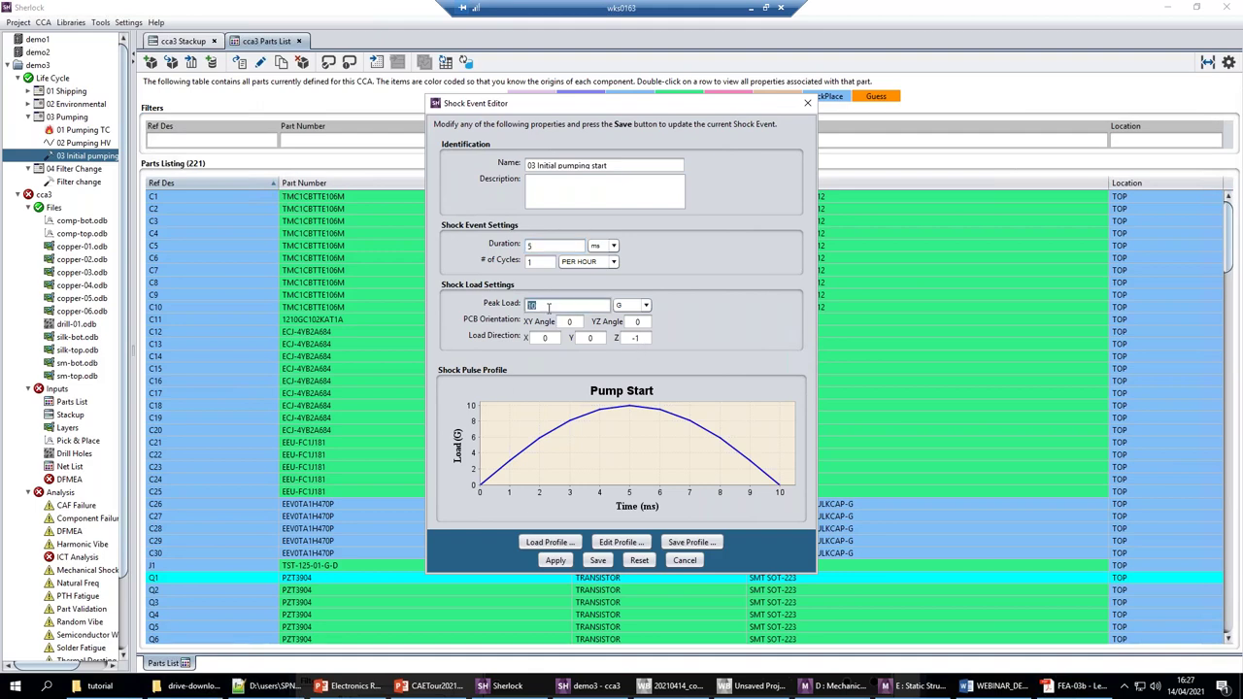
pyautogui.write('100')
pyautogui.click(556, 560)
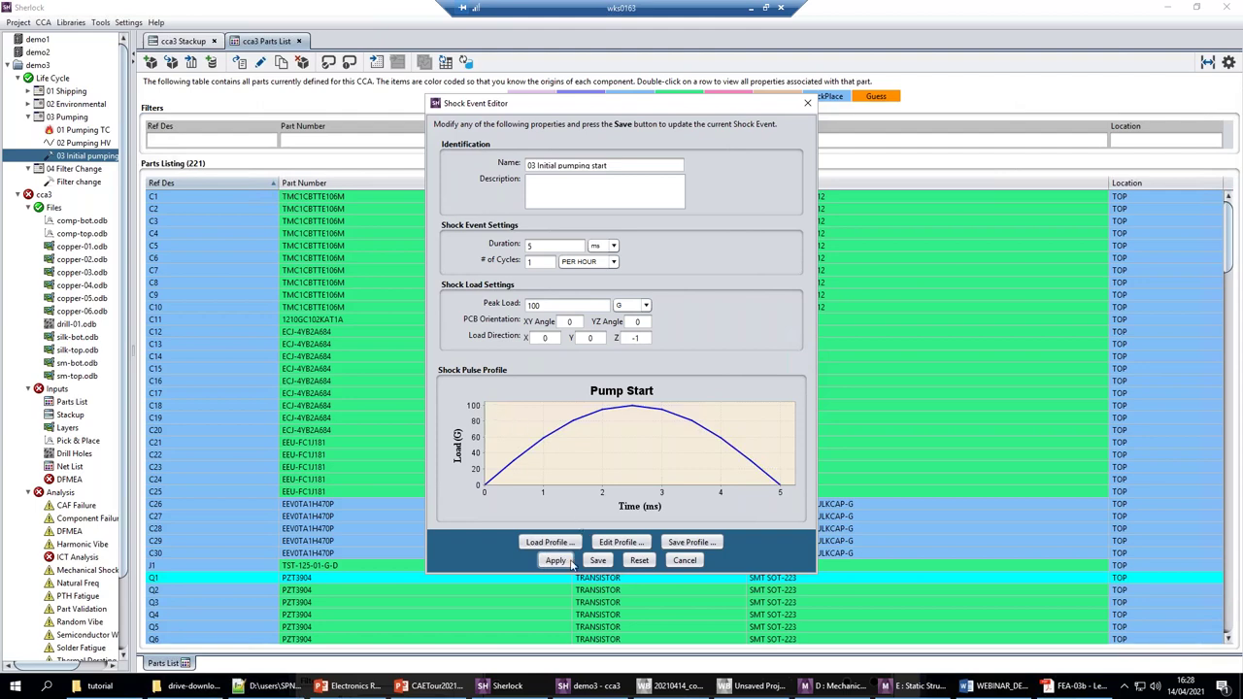
# Step: Open the Pump Start shock profile for editing and apply Haversine as its pulse shape
pyautogui.click(622, 543)
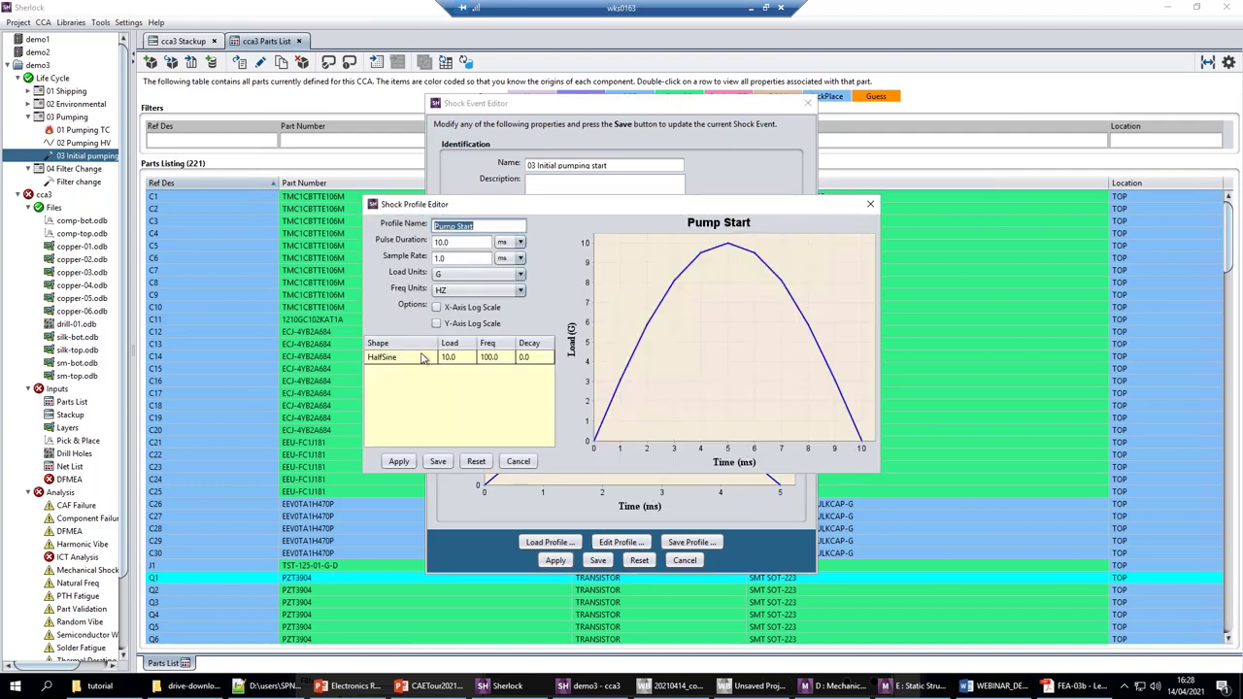
pyautogui.click(433, 359)
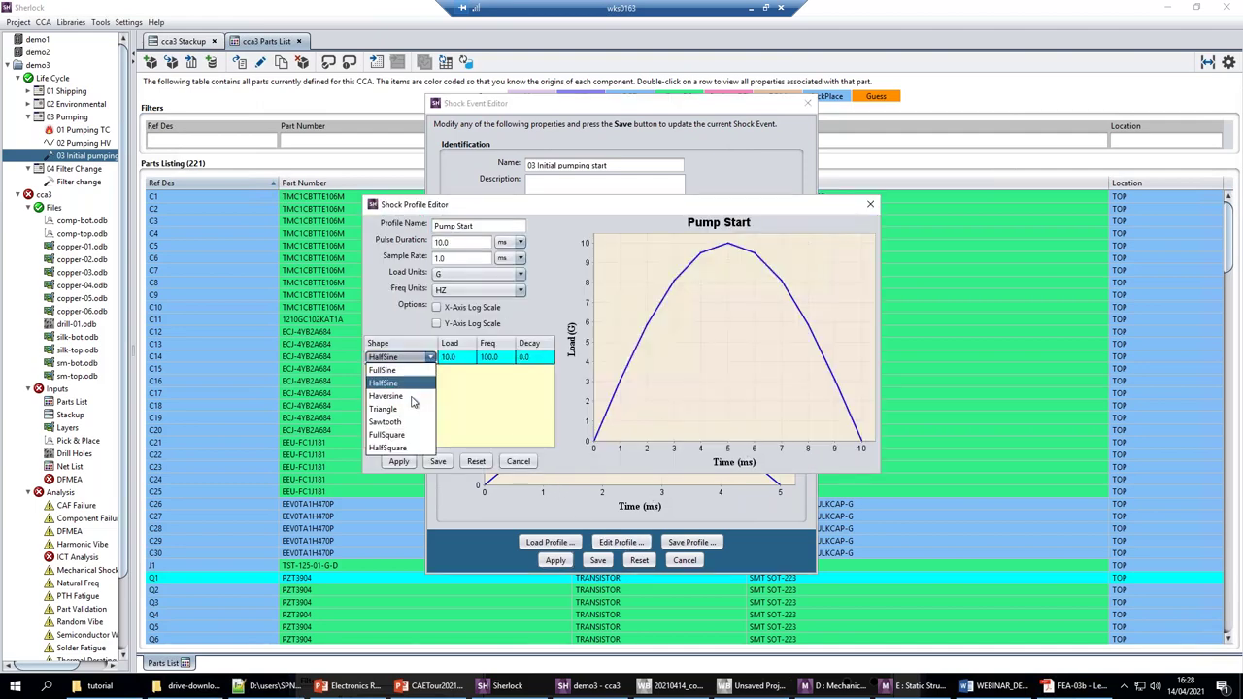
pyautogui.click(413, 396)
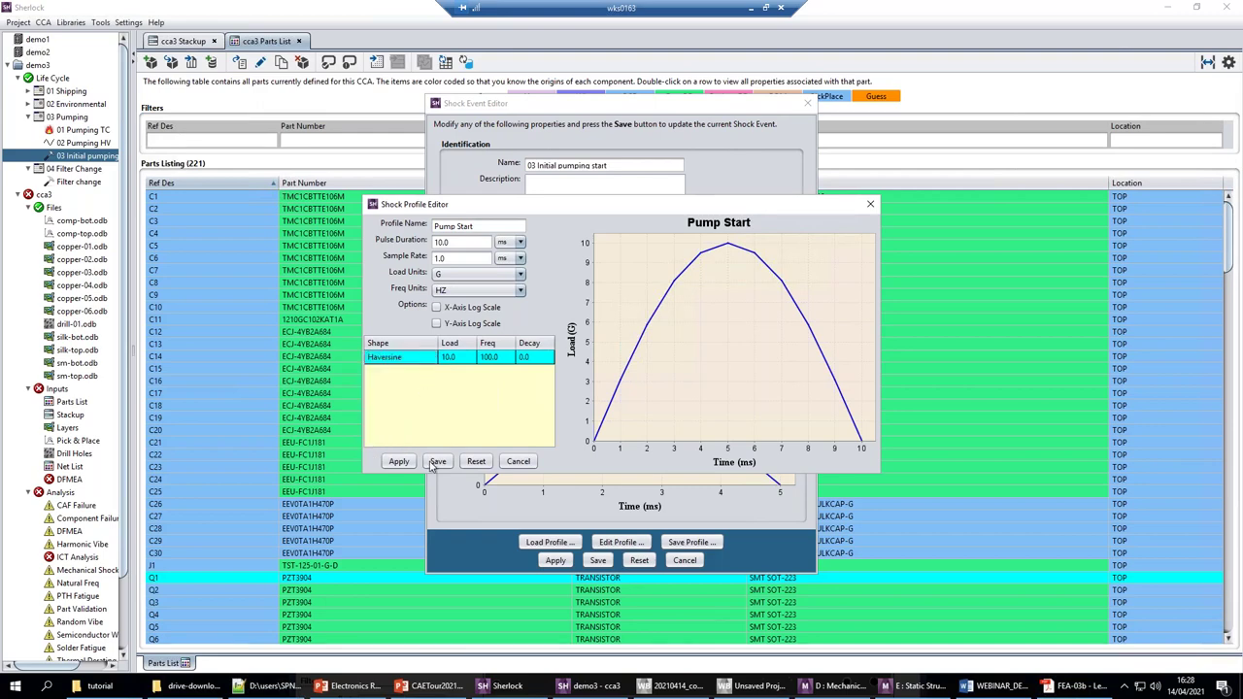
pyautogui.click(398, 462)
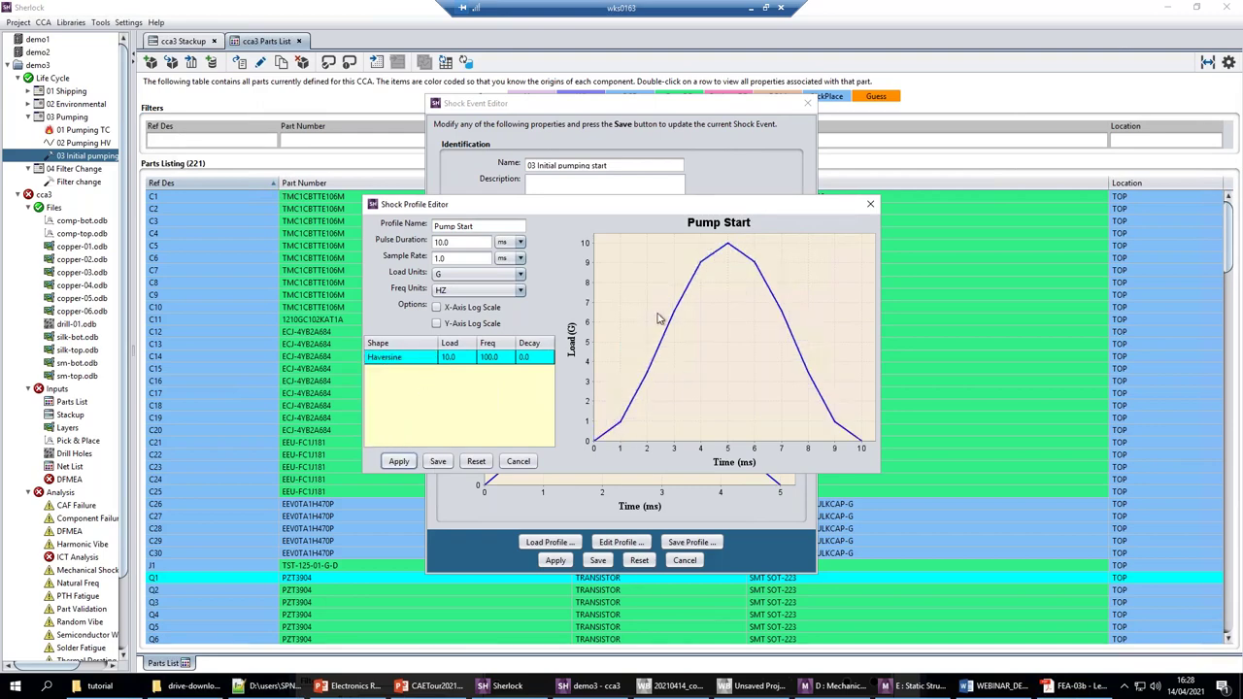
# Step: Try Triangle as the Pump Start pulse shape, reset the profile, and close both shock editors without saving
pyautogui.click(432, 358)
pyautogui.click(433, 360)
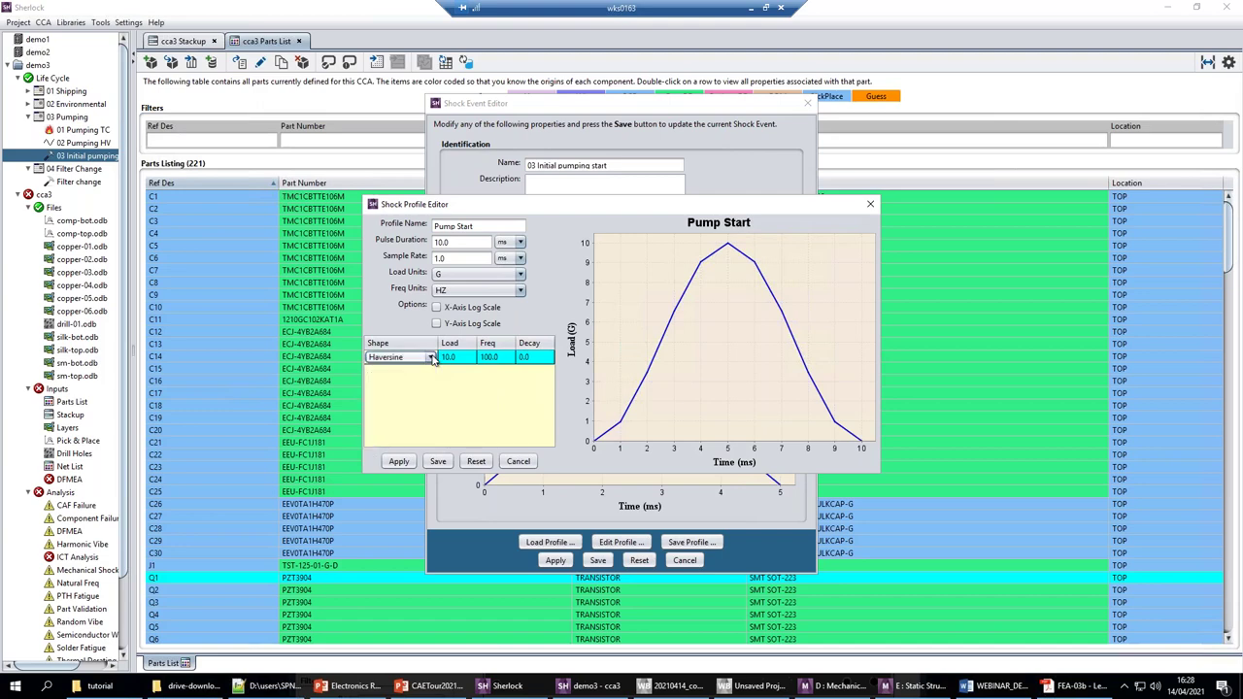
pyautogui.click(432, 358)
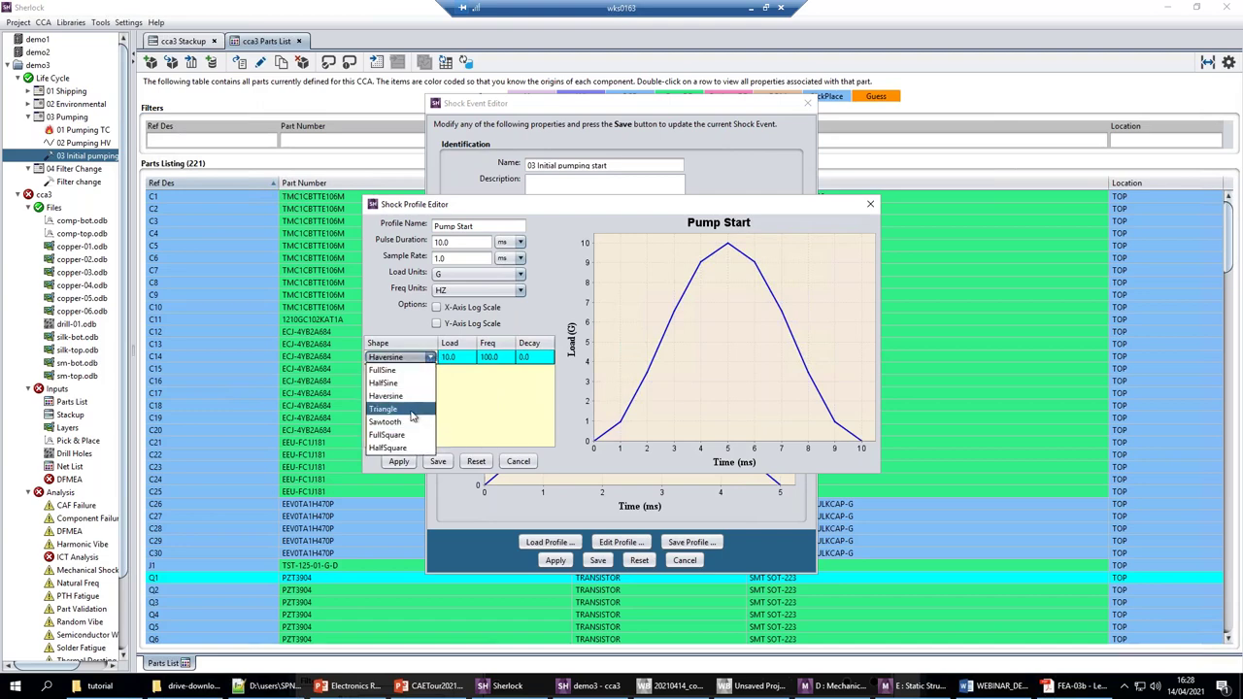
pyautogui.click(411, 410)
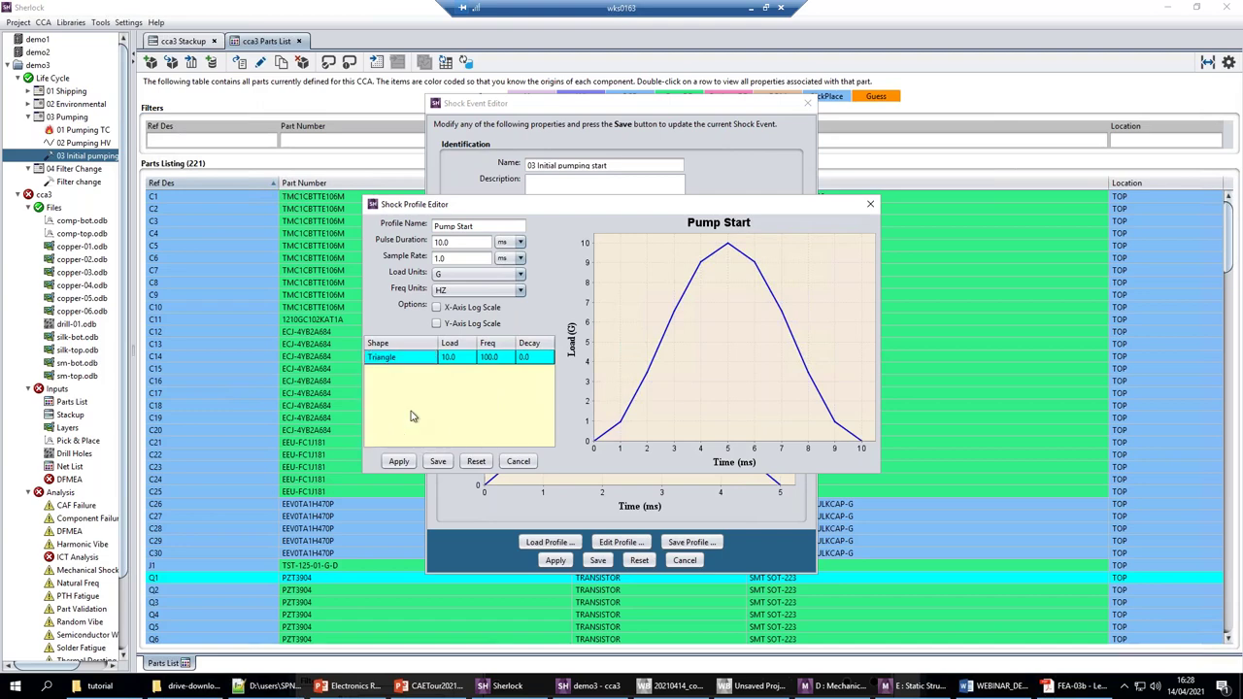
pyautogui.click(397, 463)
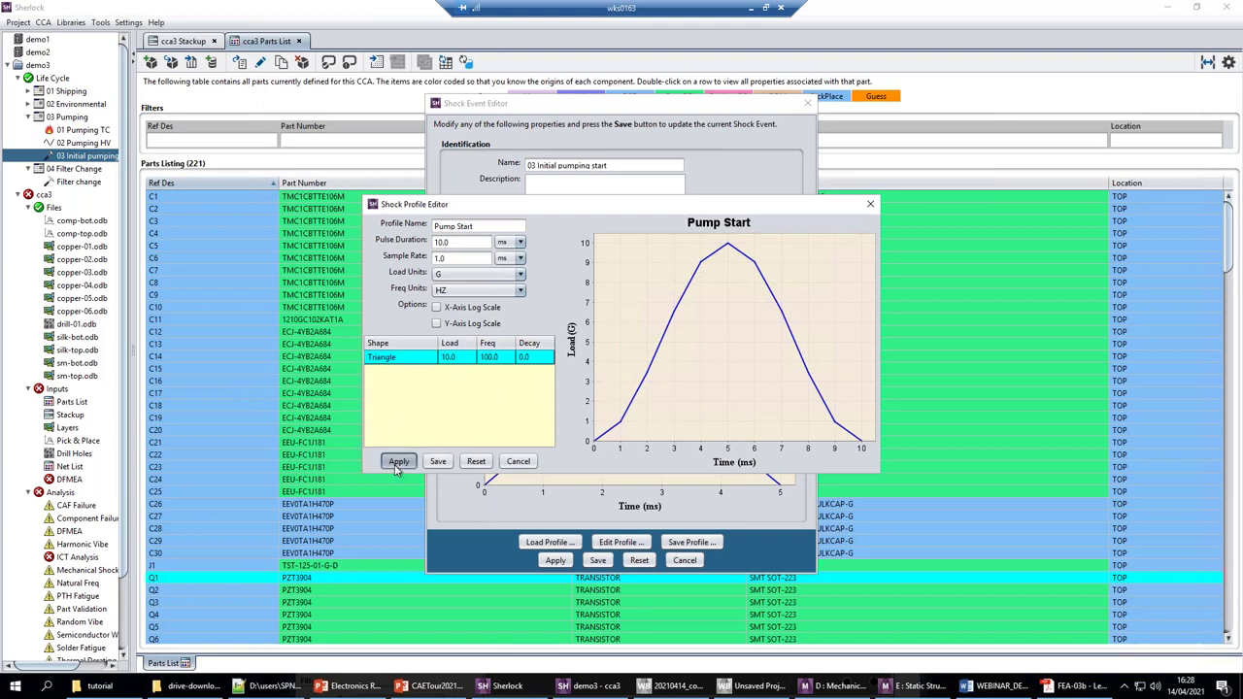
pyautogui.click(476, 464)
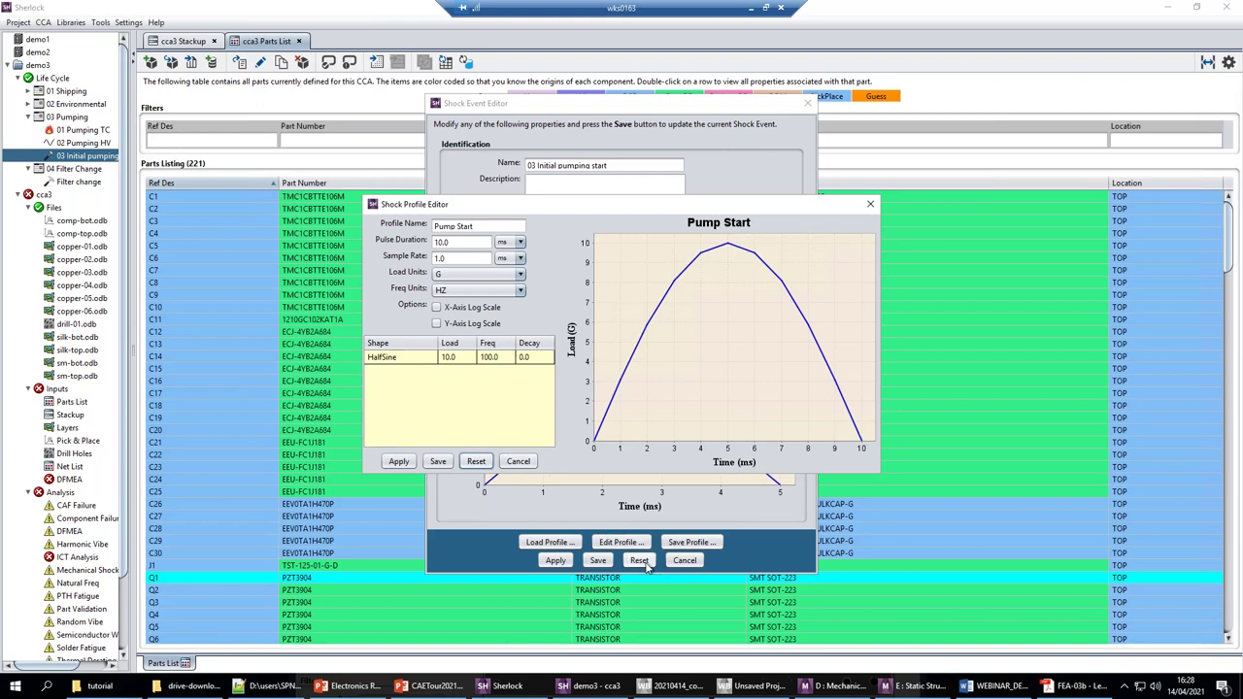
pyautogui.click(521, 465)
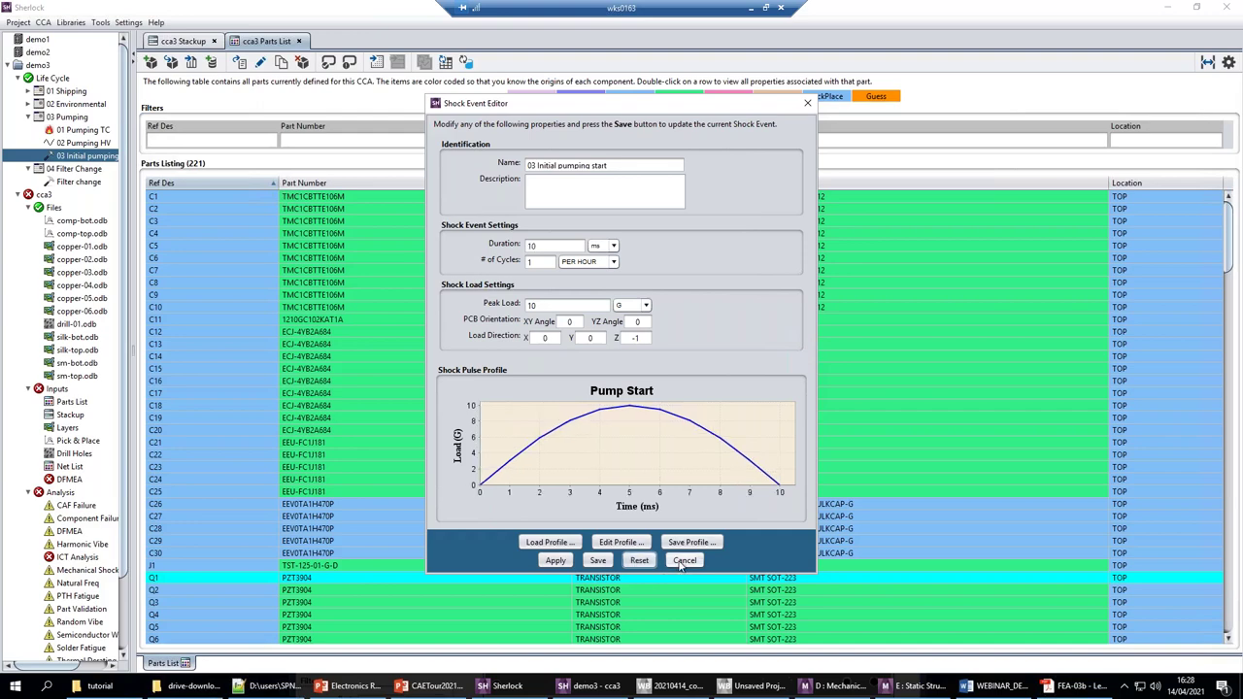
pyautogui.click(685, 561)
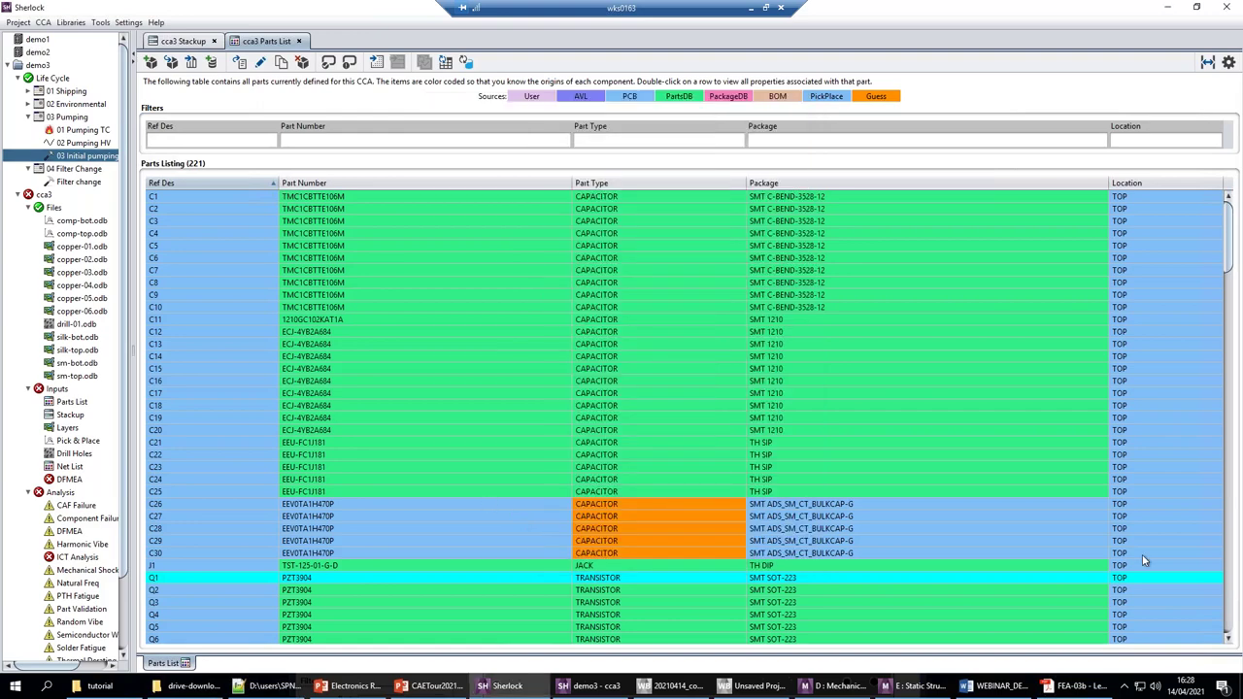
pyautogui.click(995, 686)
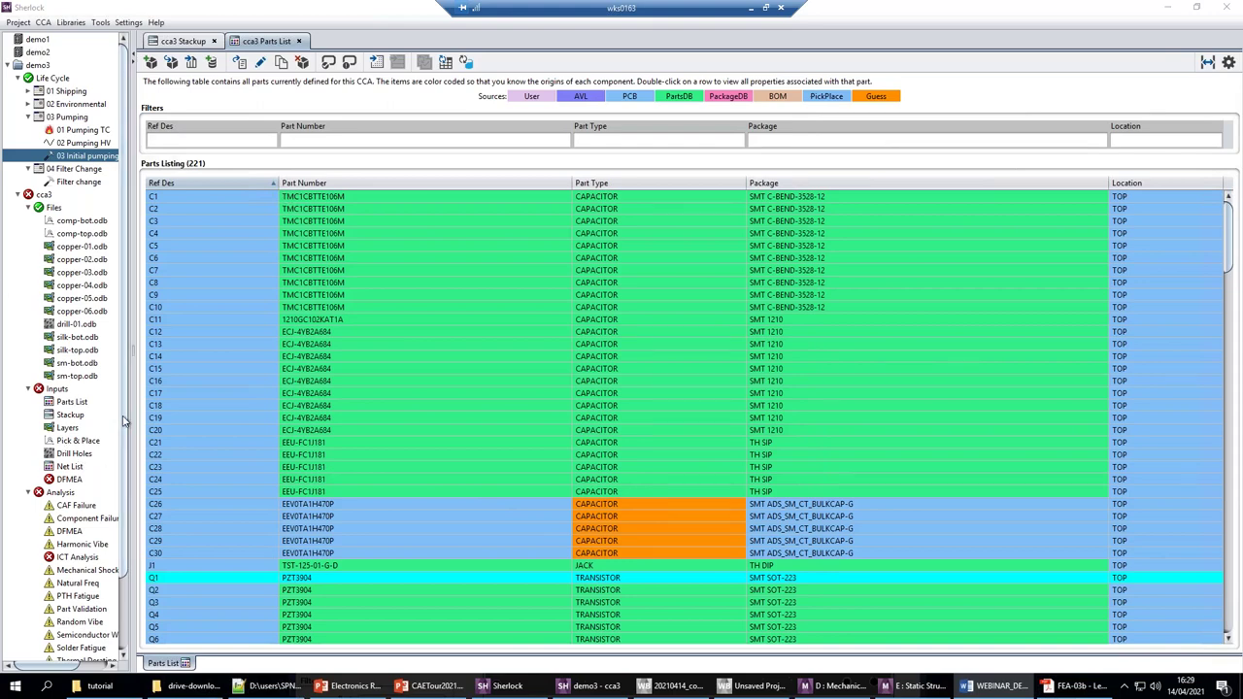
# Step: Turn off Require Internal Part Number in cca3's Part Validation properties, and save and run the analysis
pyautogui.moveTo(123, 441); pyautogui.dragTo(124, 532)
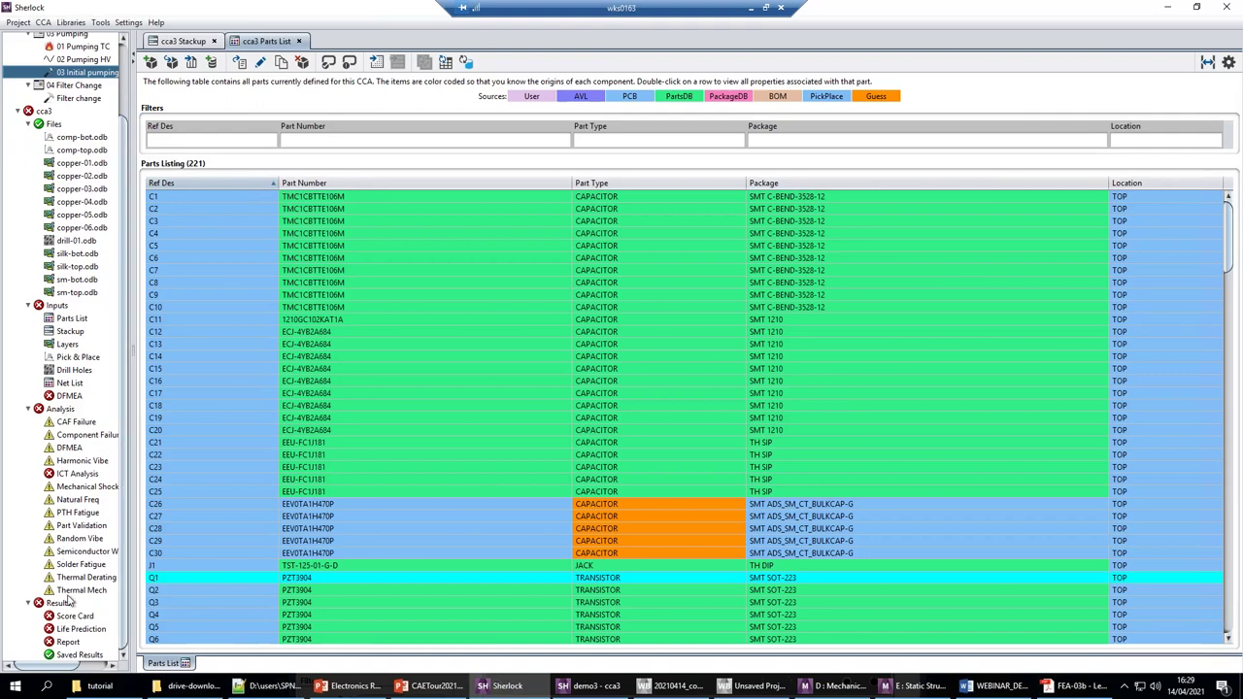
pyautogui.rightClick(70, 526)
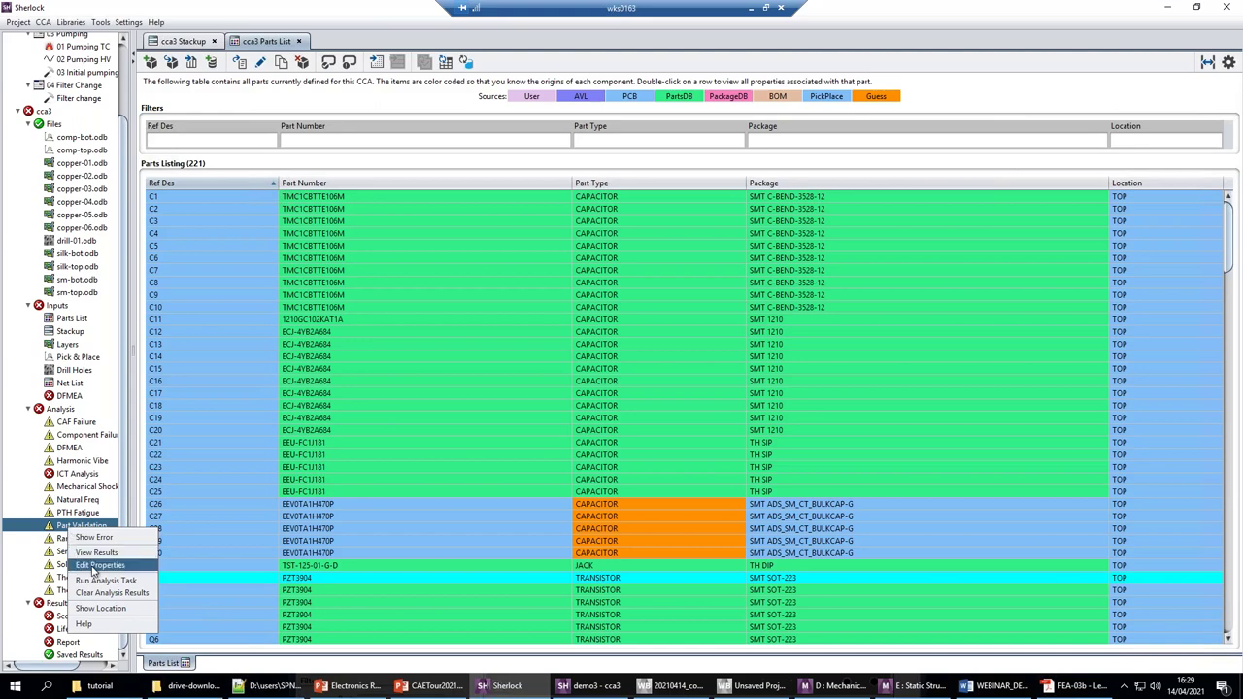
pyautogui.press('Return')
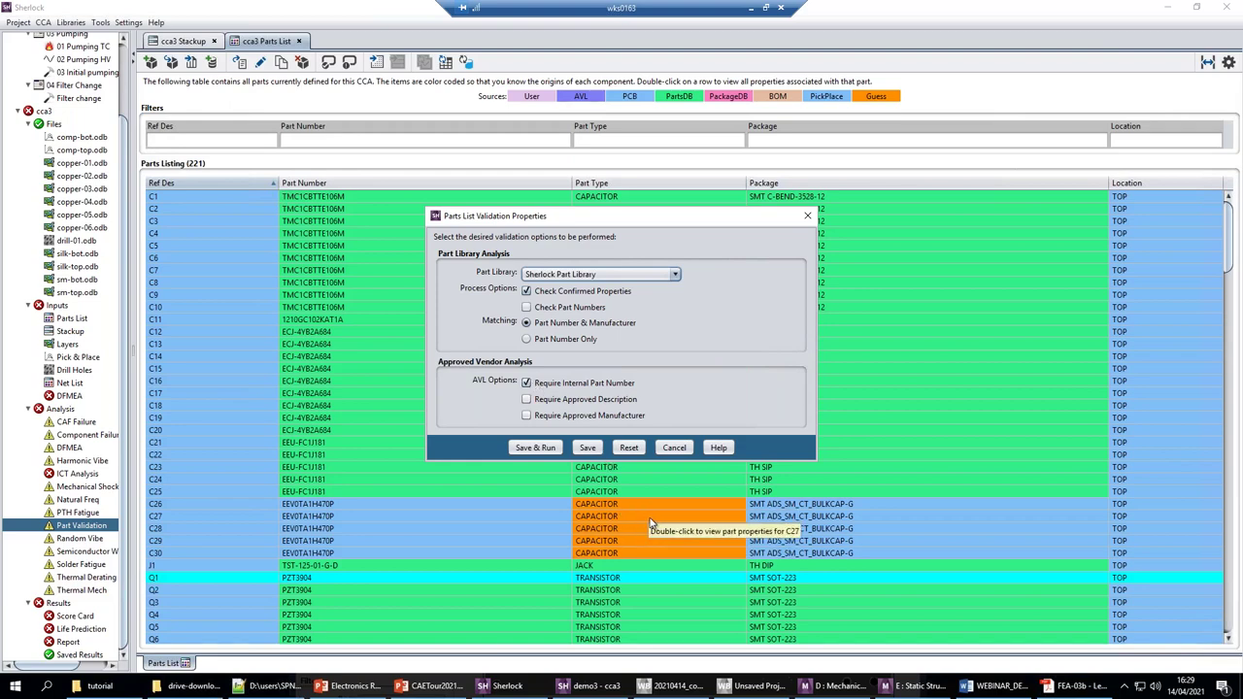
pyautogui.click(527, 384)
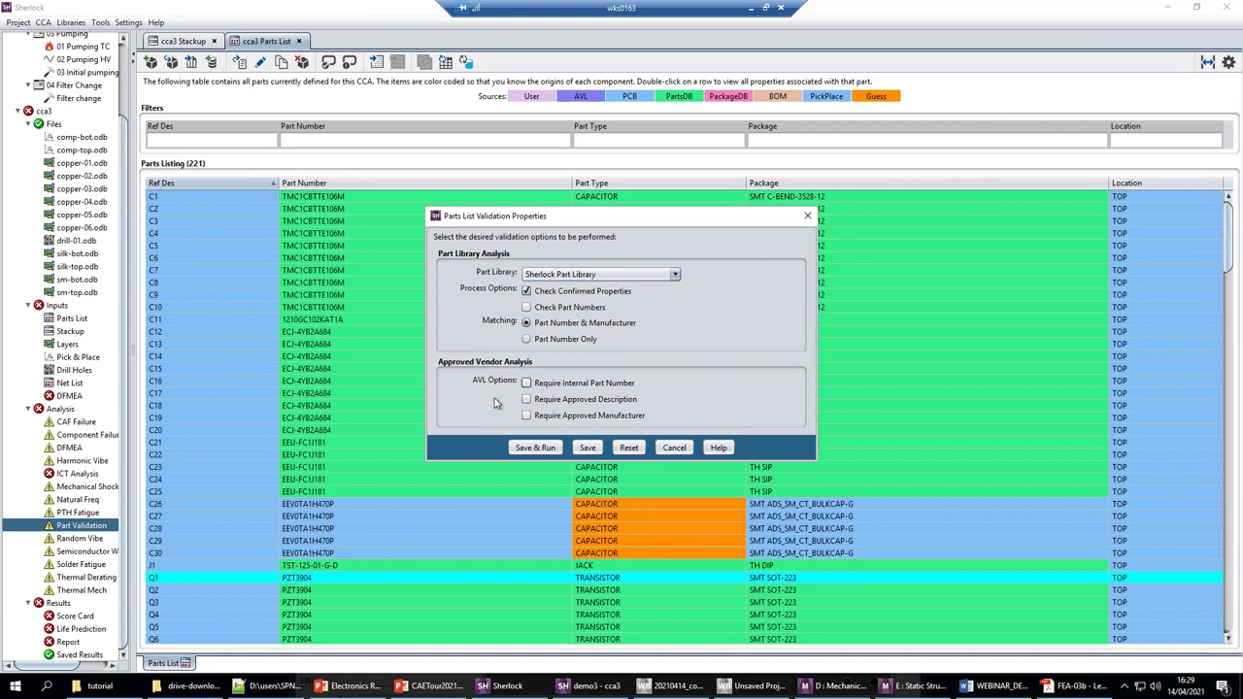
pyautogui.click(535, 448)
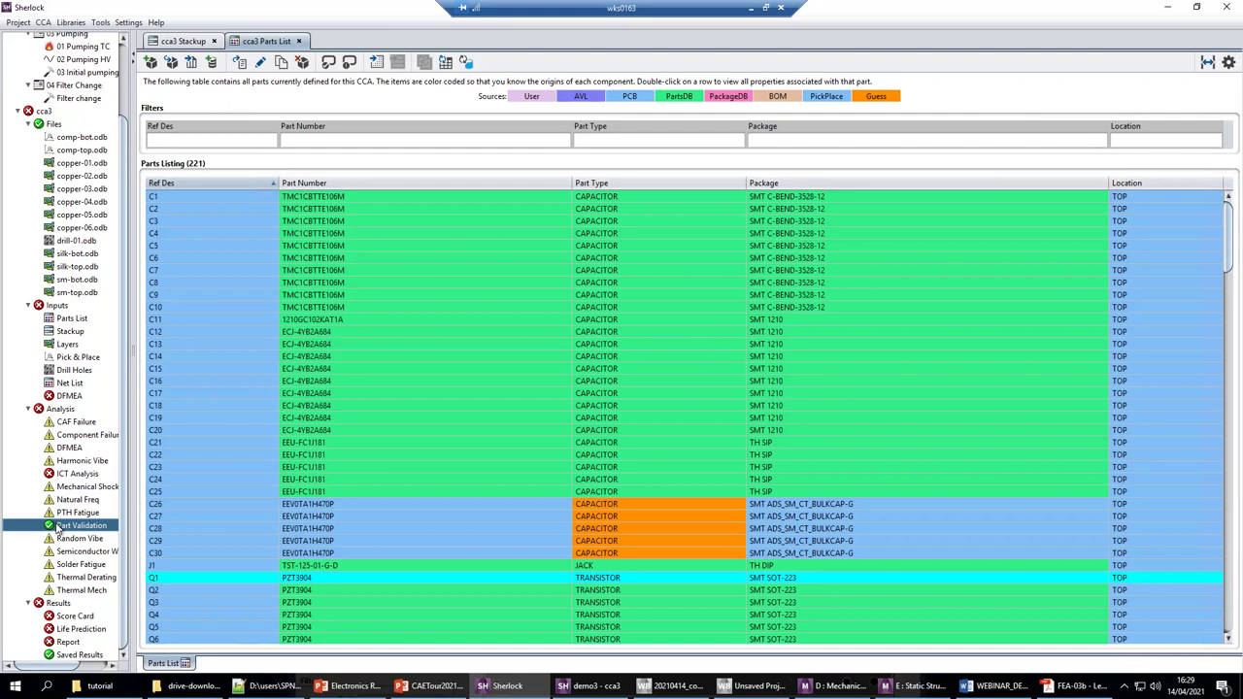
# Step: Review the Natural Freq analysis's PCB modeling options, keep the Bonded mesh type and Uniform PCB model, and save and run the analysis
pyautogui.click(73, 500)
pyautogui.rightClick(74, 503)
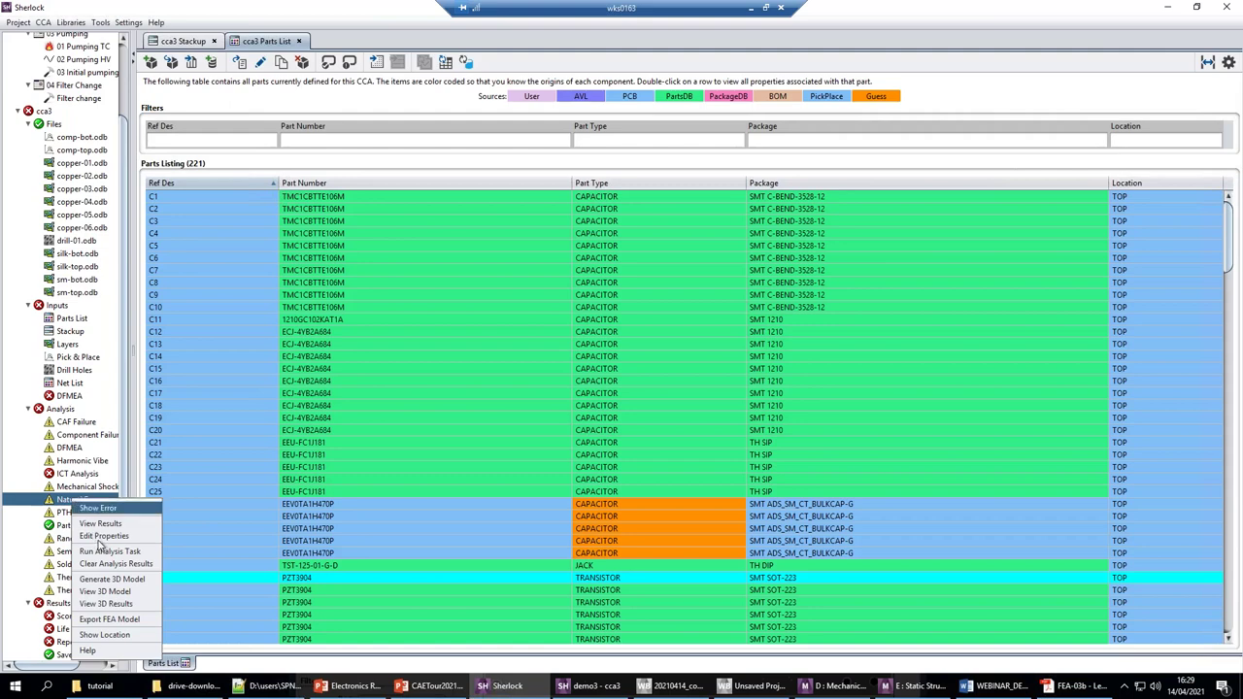
pyautogui.click(104, 536)
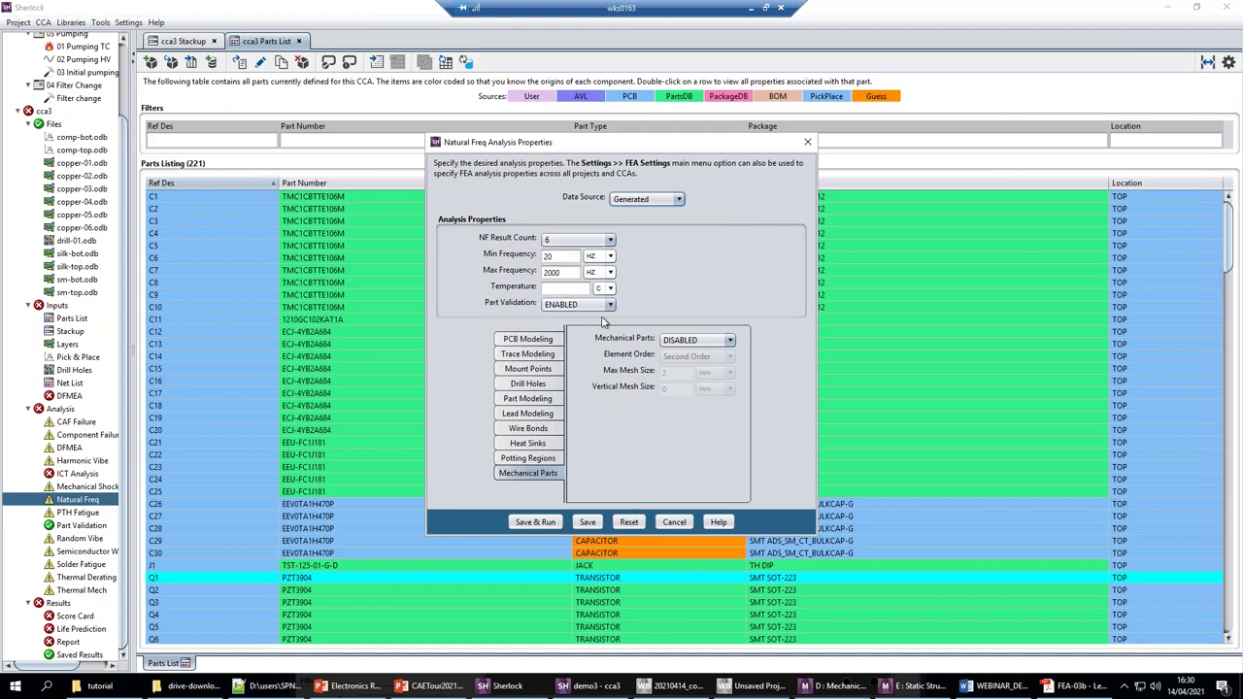
pyautogui.click(530, 340)
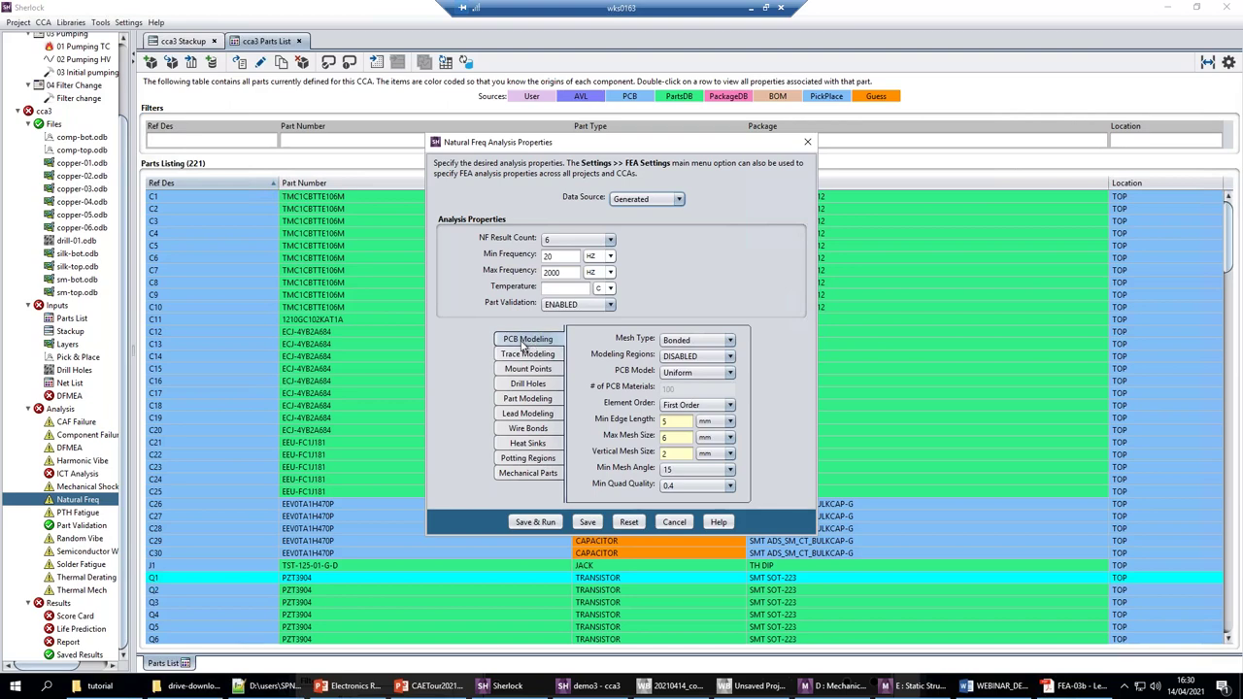
pyautogui.click(730, 341)
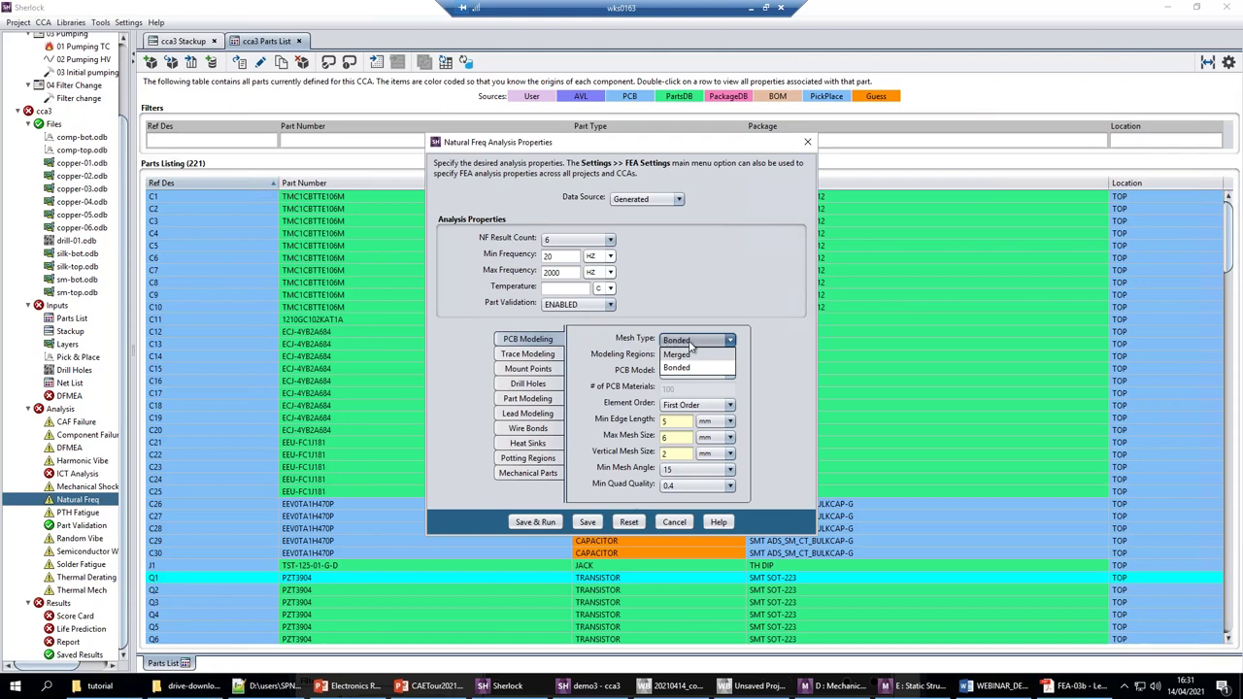
pyautogui.click(765, 344)
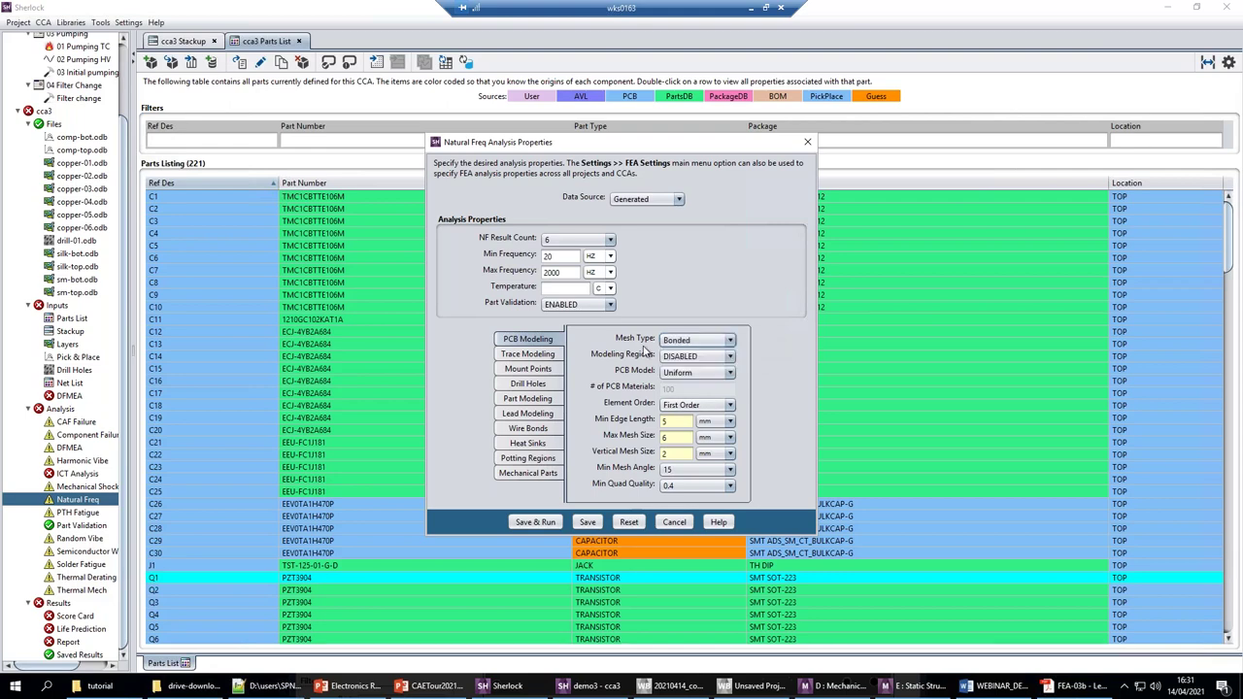
pyautogui.click(730, 374)
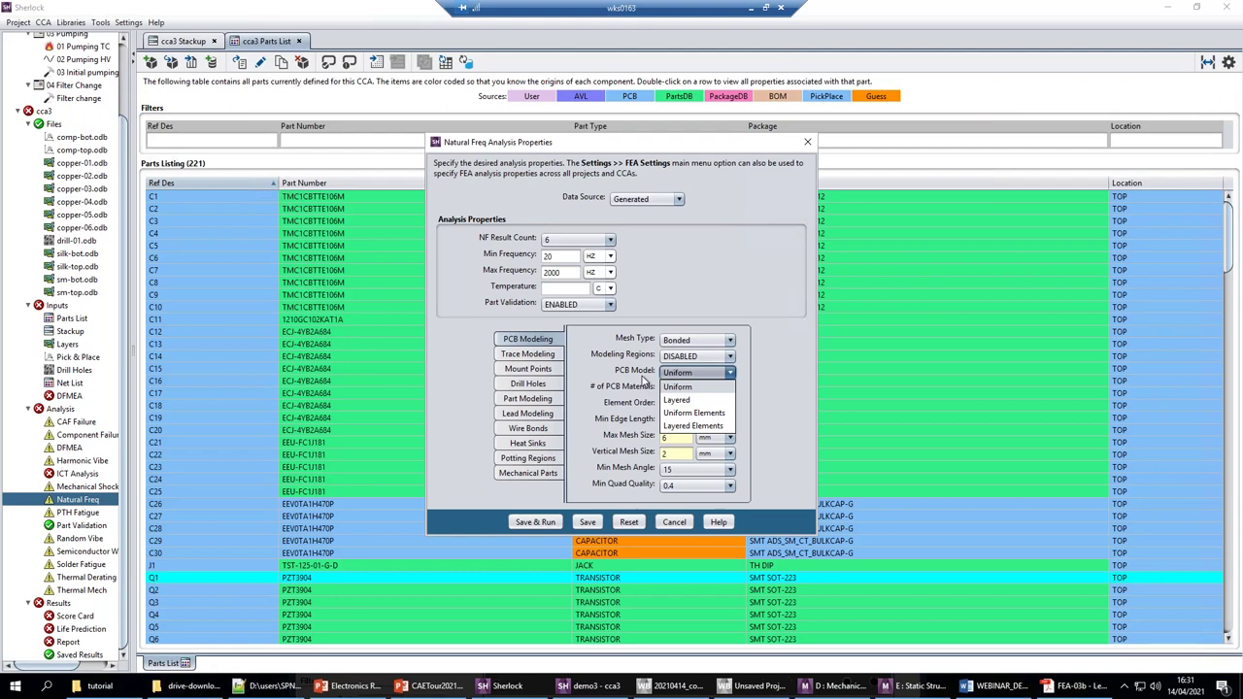
pyautogui.click(698, 375)
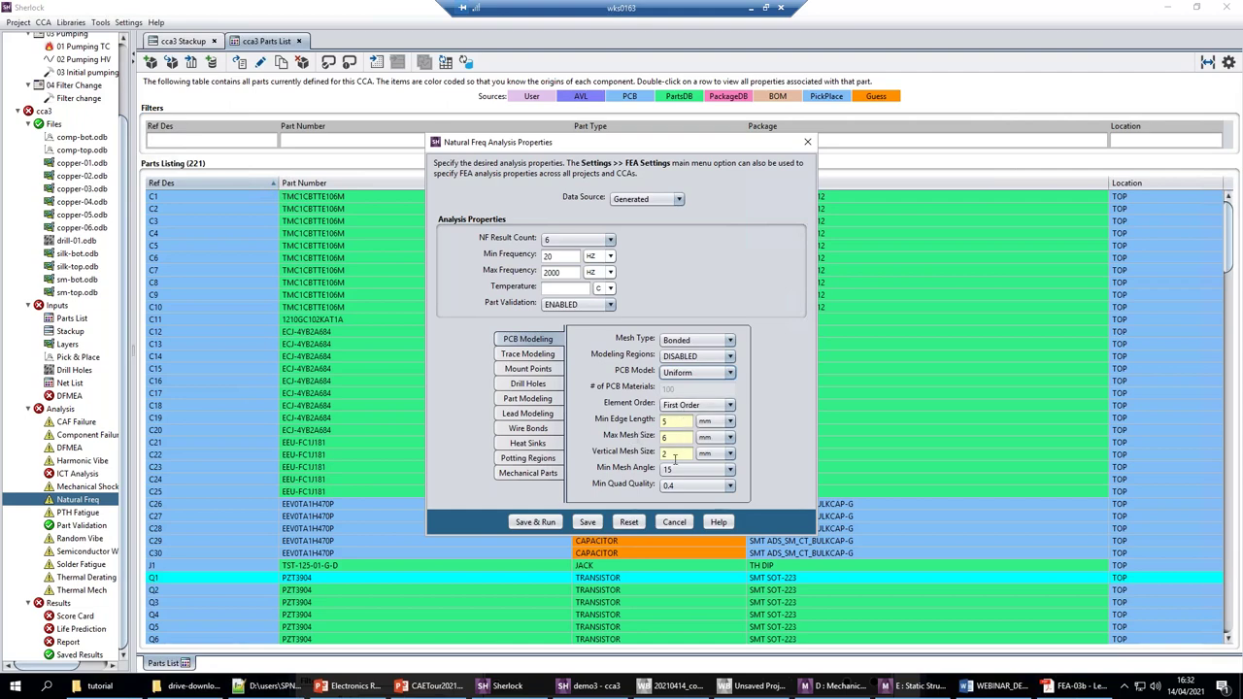
pyautogui.click(535, 522)
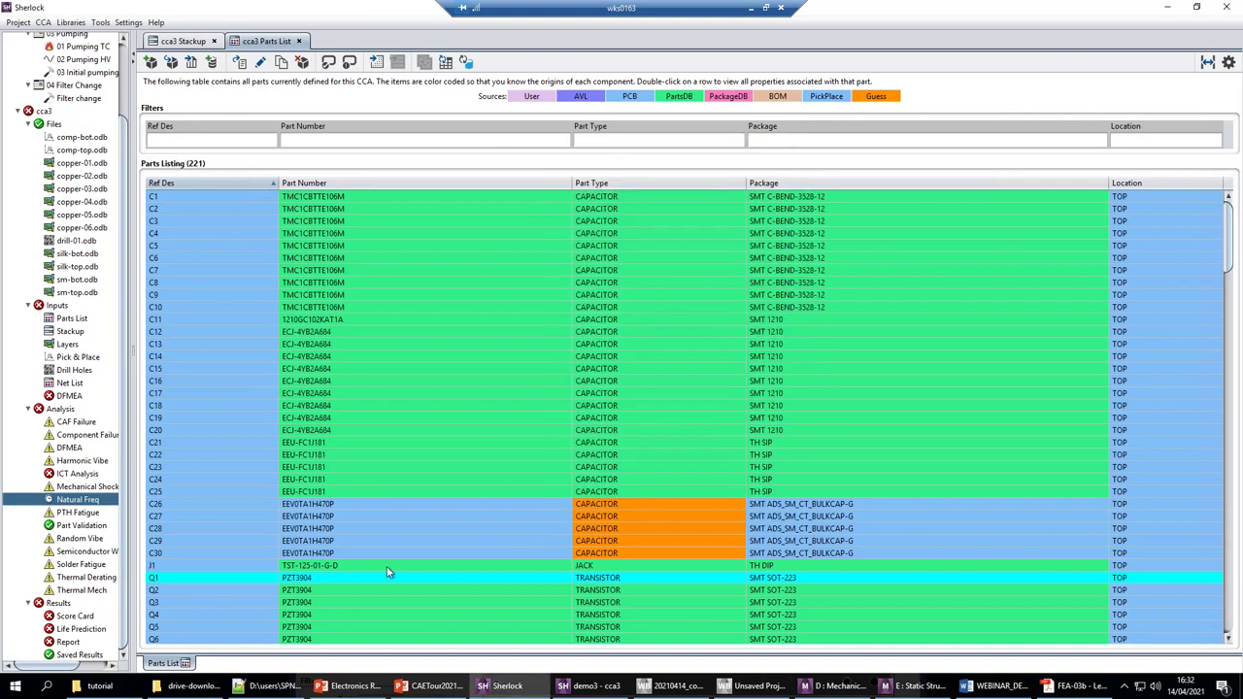
# Step: Open the Natural Freq output folder and view the analysis's table of mode frequencies
pyautogui.rightClick(68, 499)
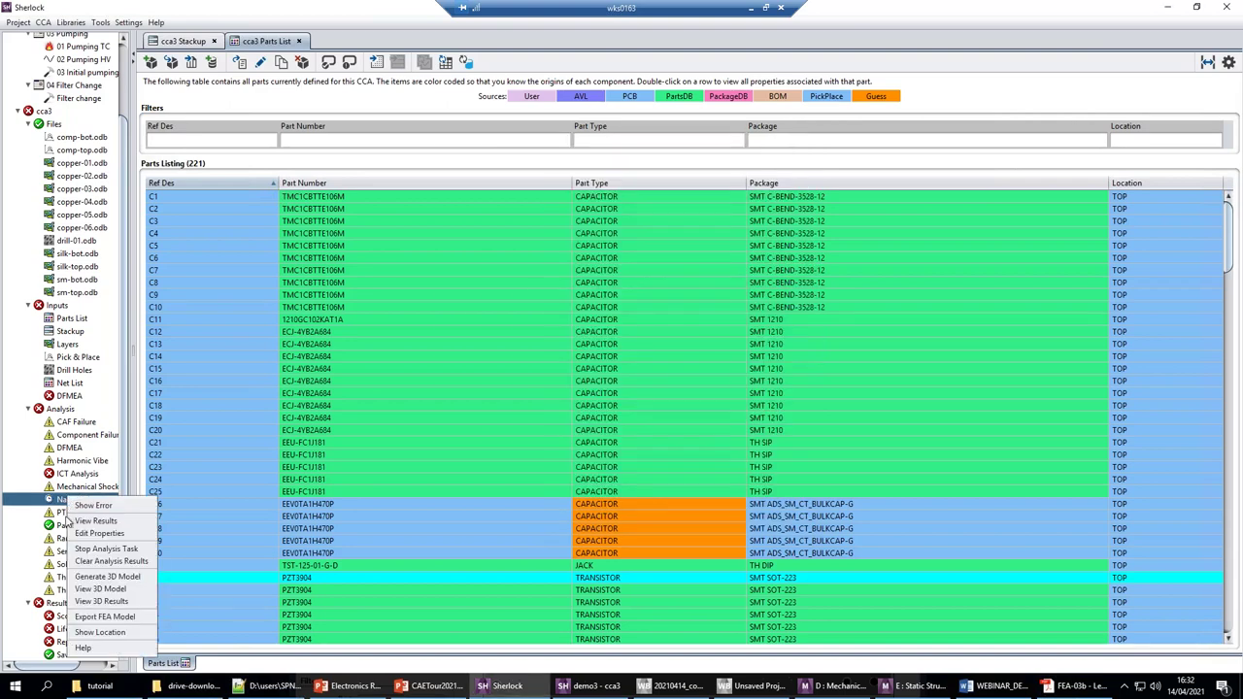
pyautogui.click(97, 633)
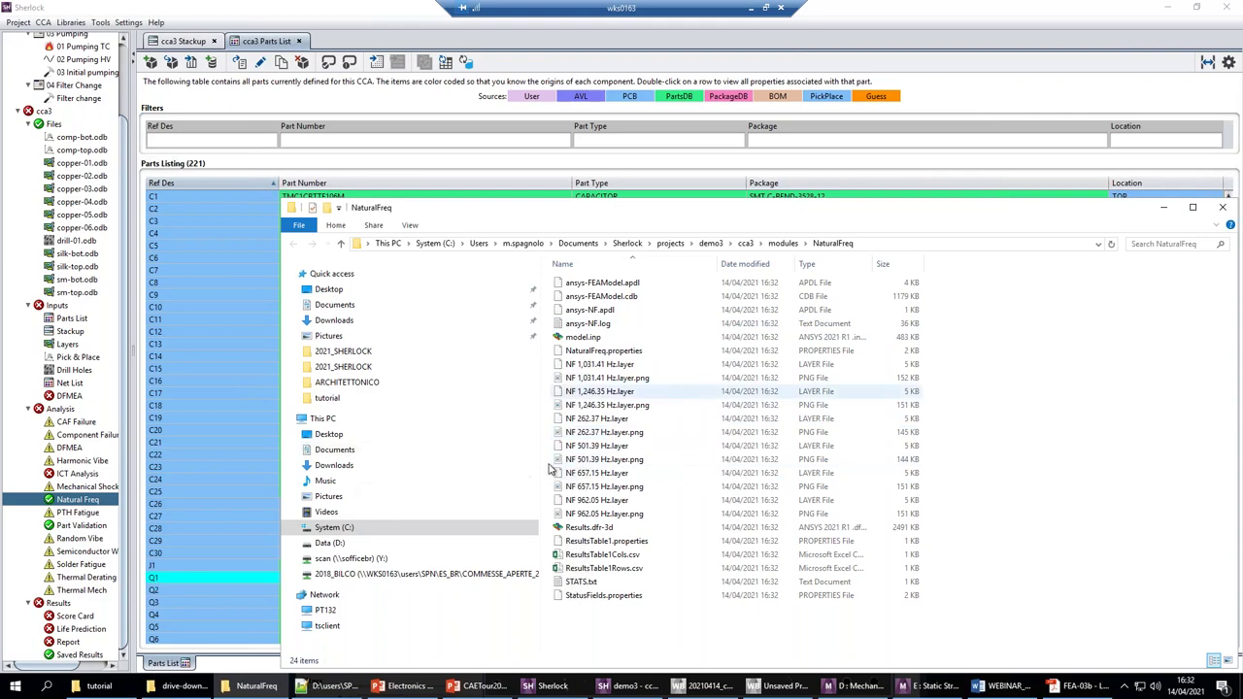
pyautogui.rightClick(74, 502)
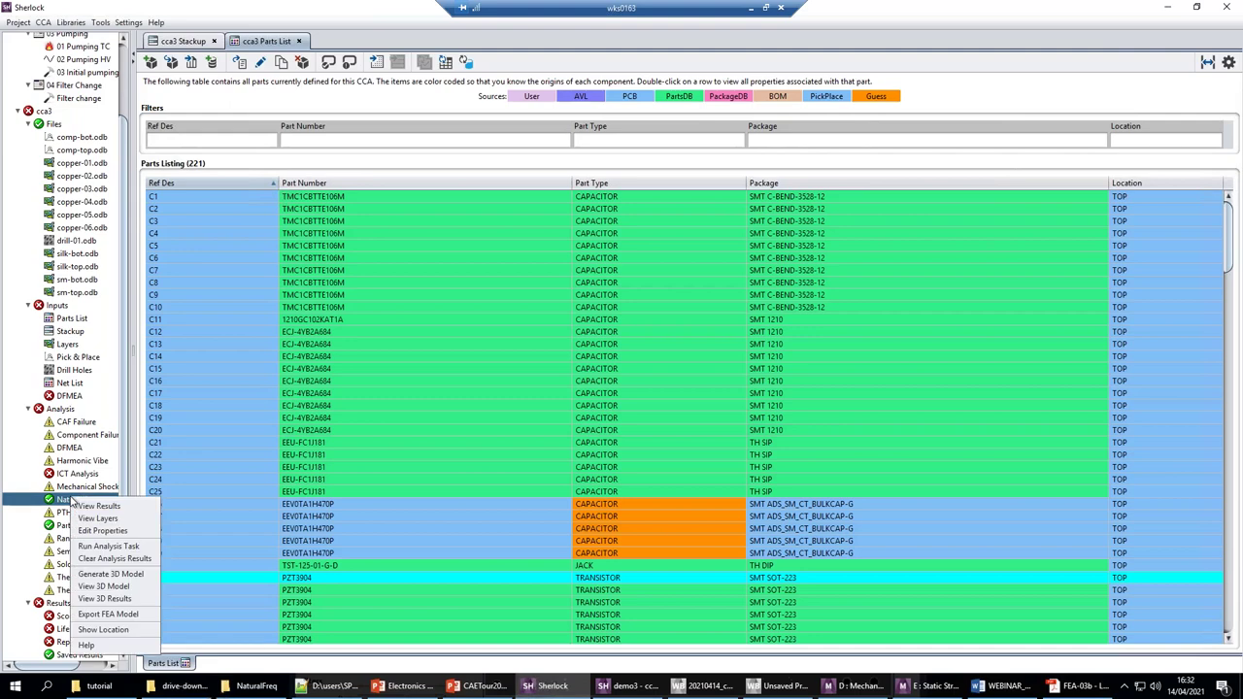
pyautogui.click(93, 506)
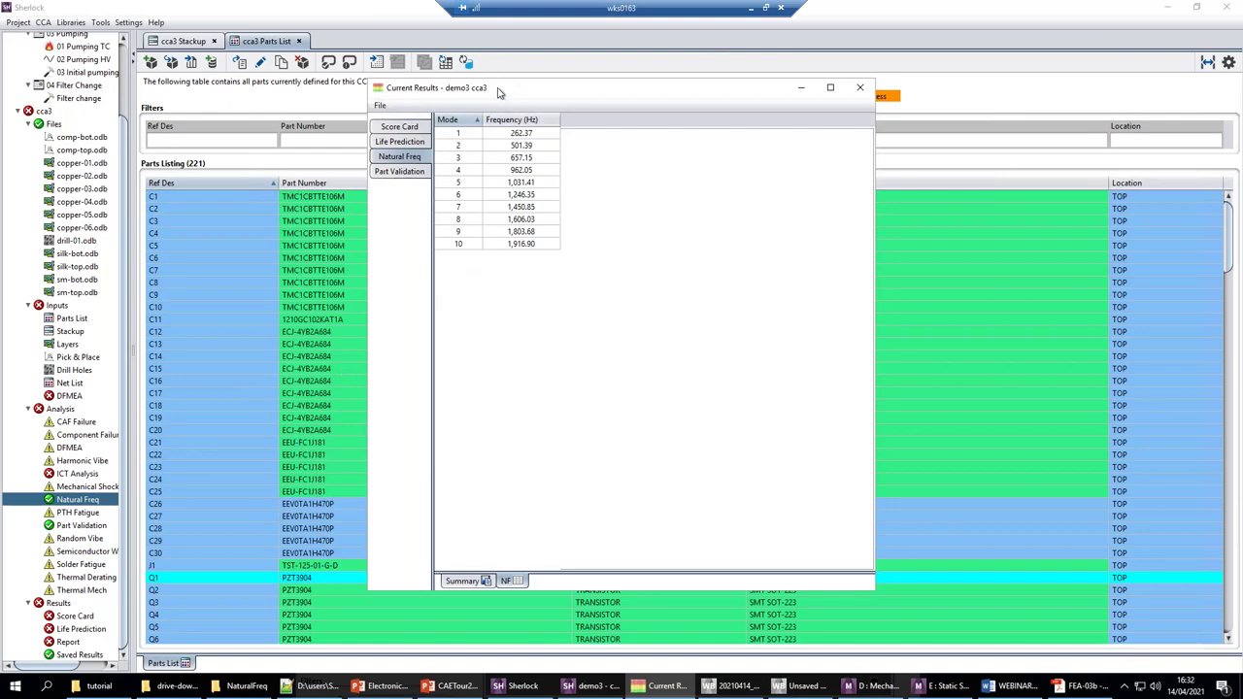
pyautogui.moveTo(508, 100); pyautogui.dragTo(385, 124)
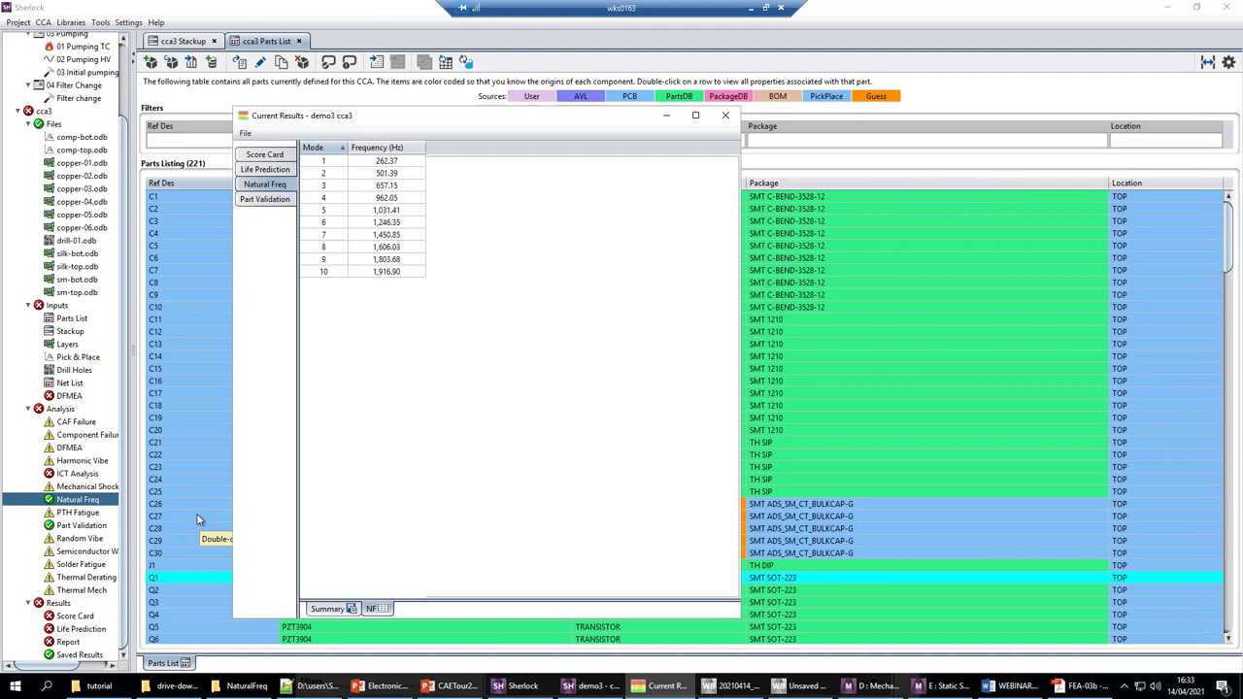
# Step: Display the NF 262.37 Hz FEA result on cca3 in the layer viewer and hide the copper-02.odb layer
pyautogui.click(64, 348)
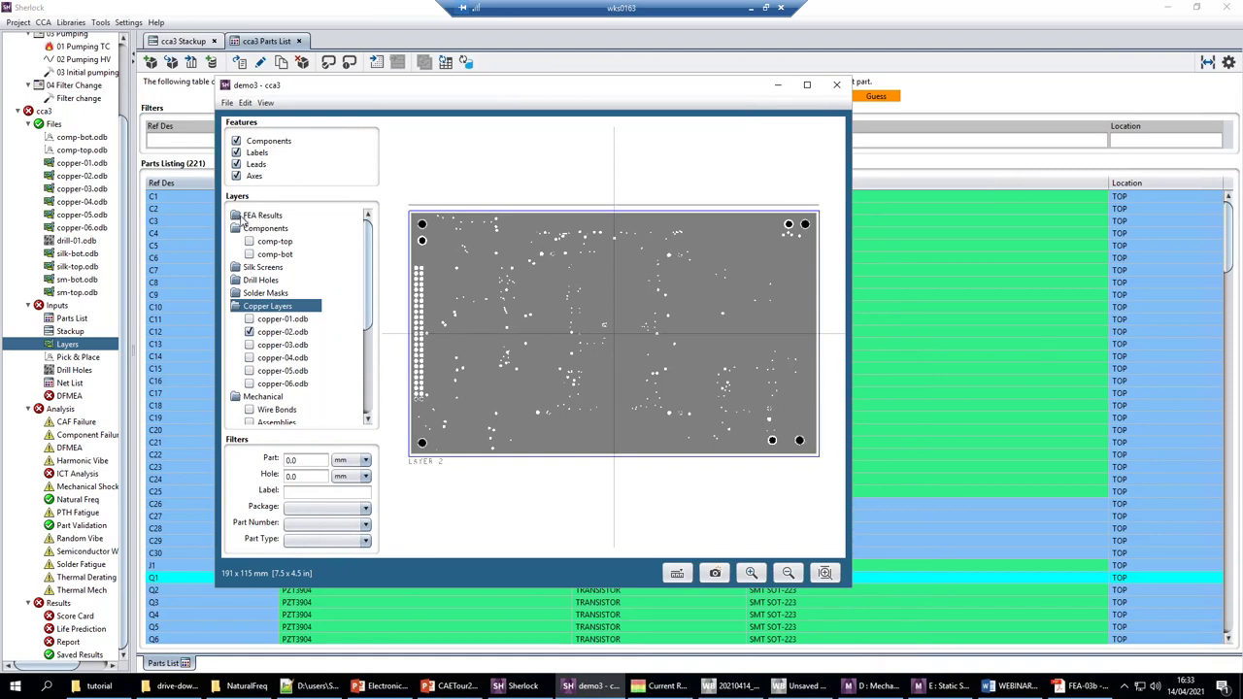
pyautogui.click(244, 220)
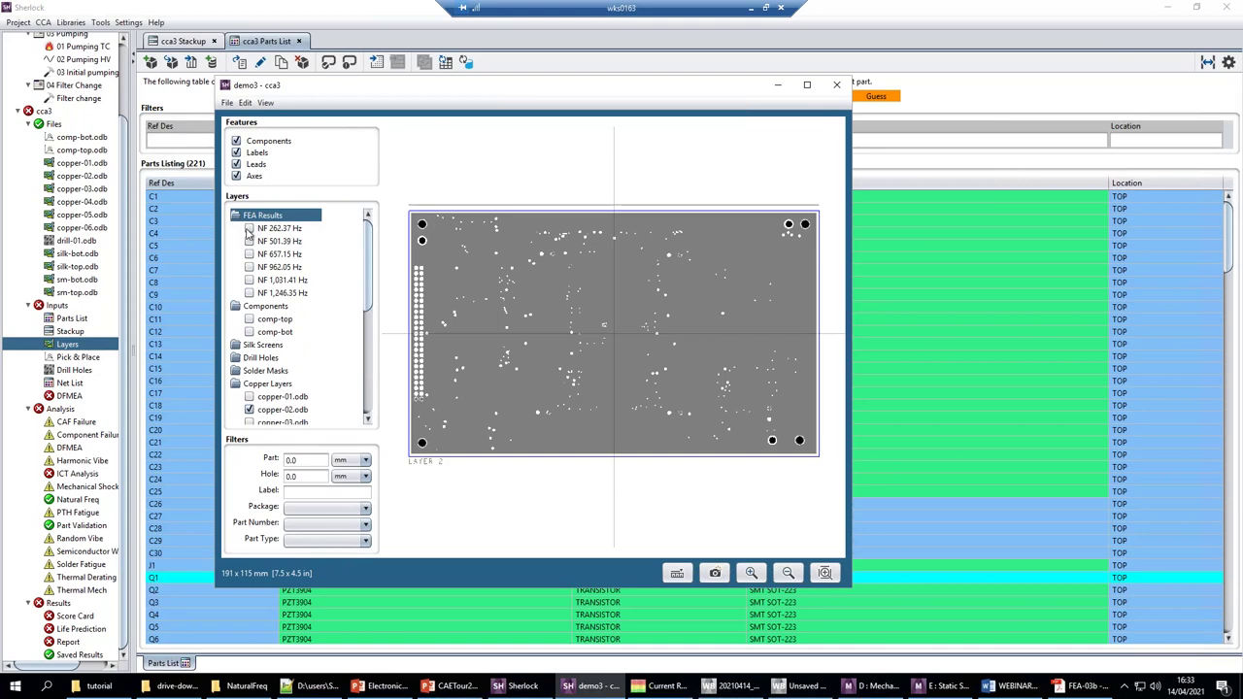
pyautogui.click(249, 228)
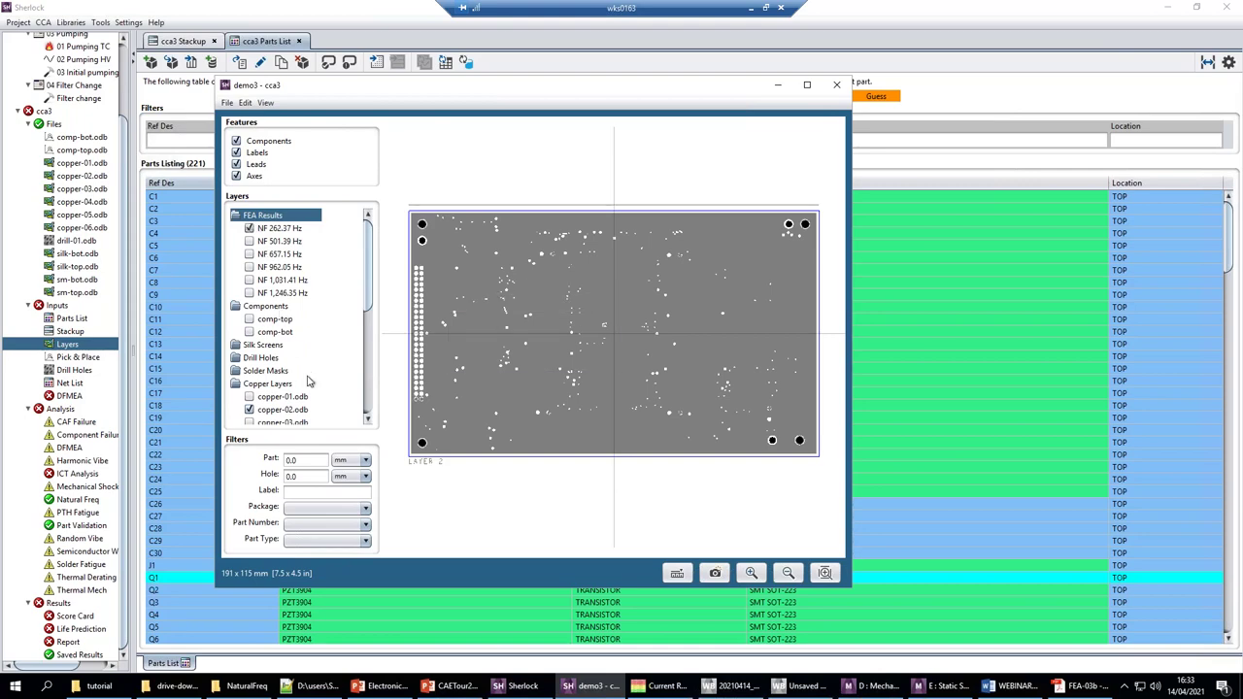
pyautogui.click(250, 410)
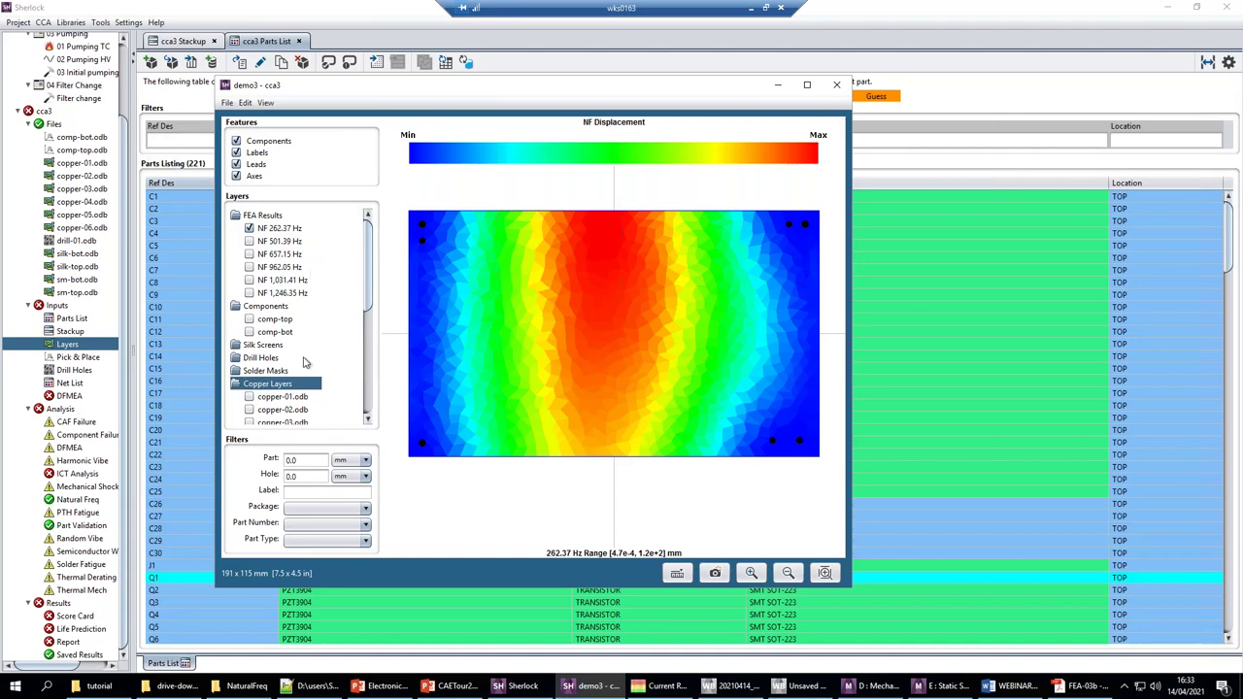
# Step: Overlay the comp-top and comp-bot components on the displacement plot and switch the result to NF 501.39 Hz
pyautogui.click(248, 318)
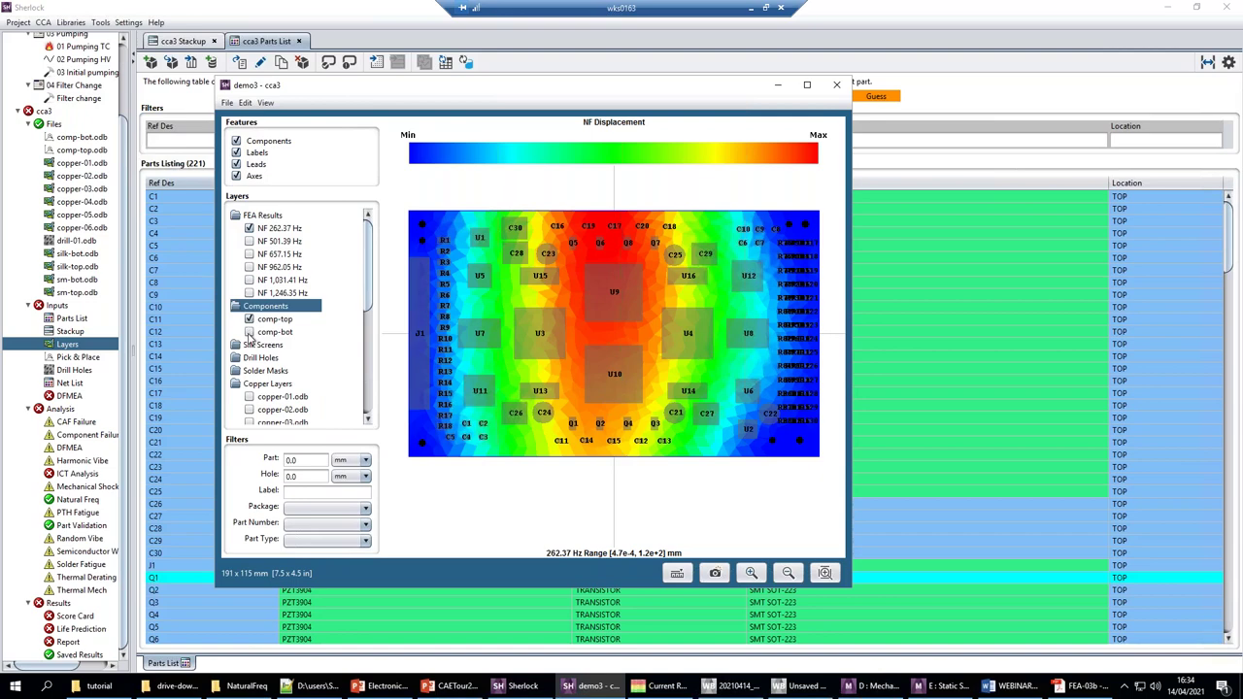
pyautogui.click(248, 332)
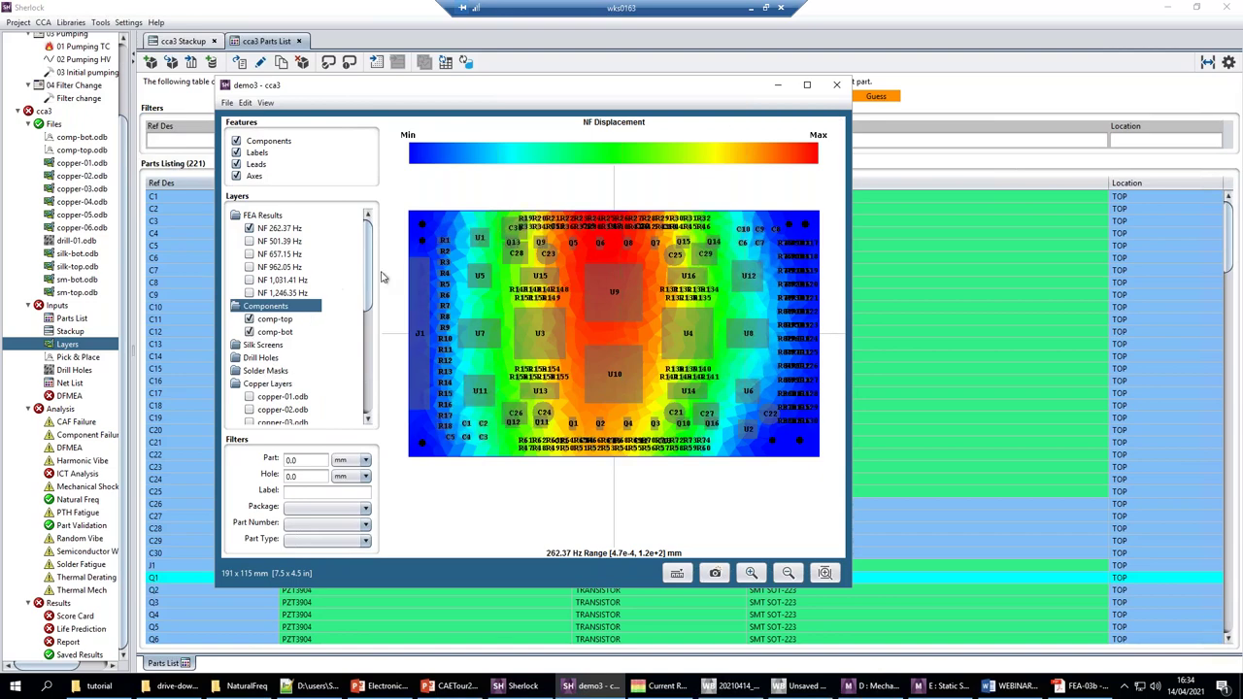
pyautogui.click(249, 241)
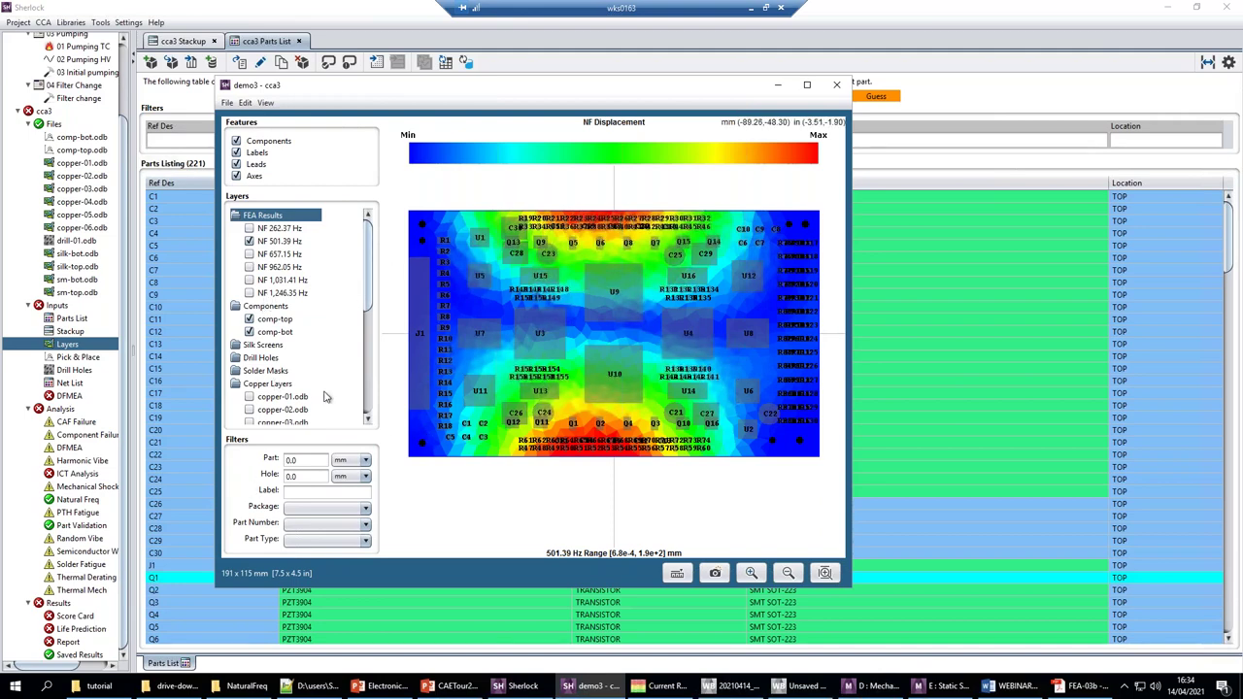
# Step: Open the 3D results of the Natural Freq analysis for cca3
pyautogui.rightClick(77, 502)
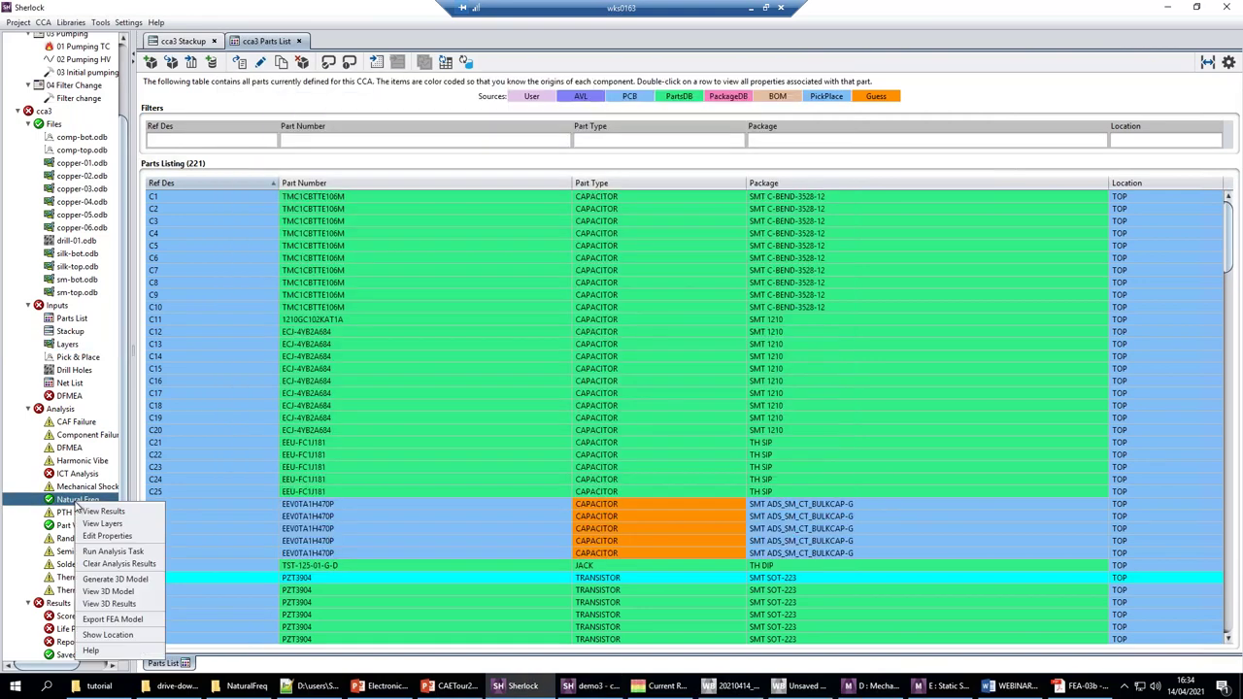
pyautogui.click(110, 604)
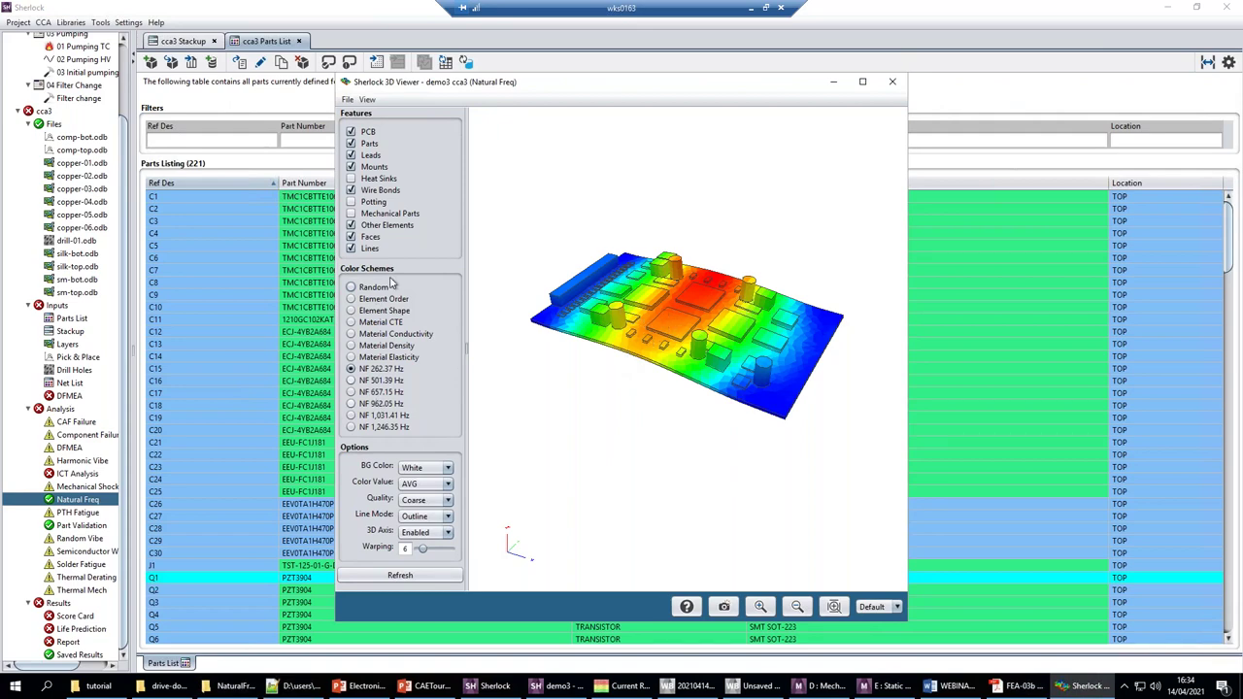
# Step: Switch the 3D result to NF 501.39 Hz and export the model to Results.pdf, displaying the file after export
pyautogui.click(714, 336)
pyautogui.moveTo(660, 381); pyautogui.dragTo(707, 355)
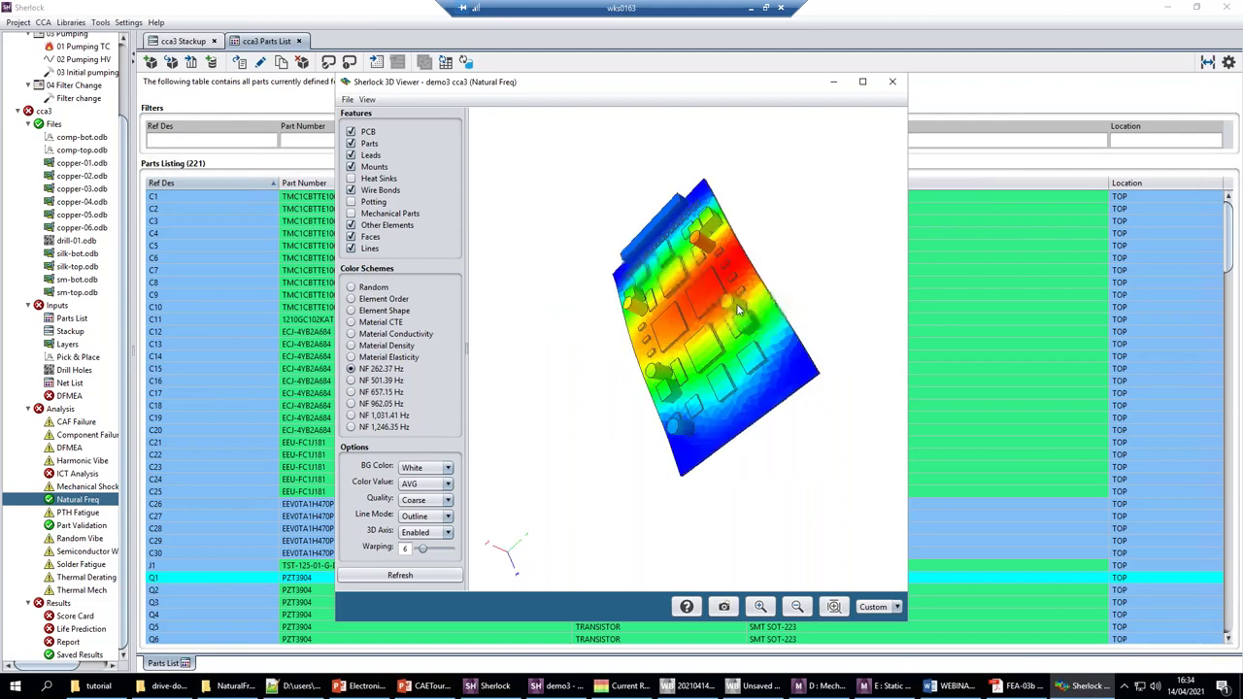
pyautogui.moveTo(740, 310); pyautogui.dragTo(691, 245)
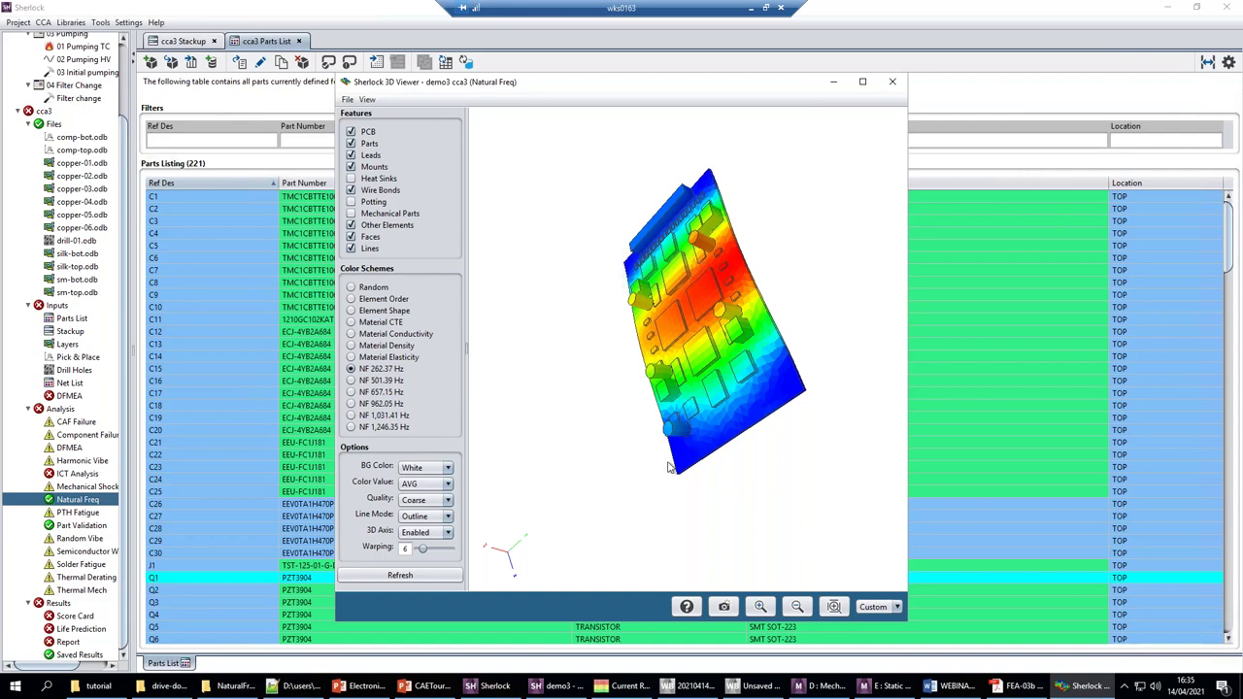
pyautogui.click(352, 381)
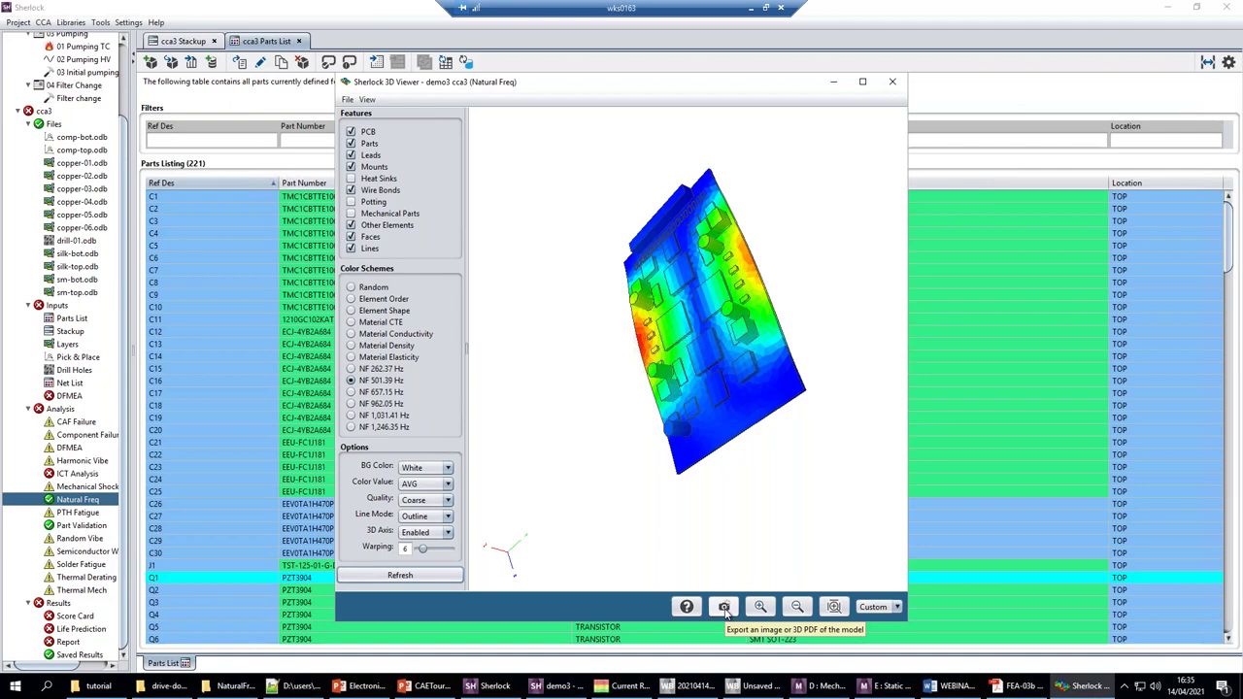
pyautogui.click(724, 607)
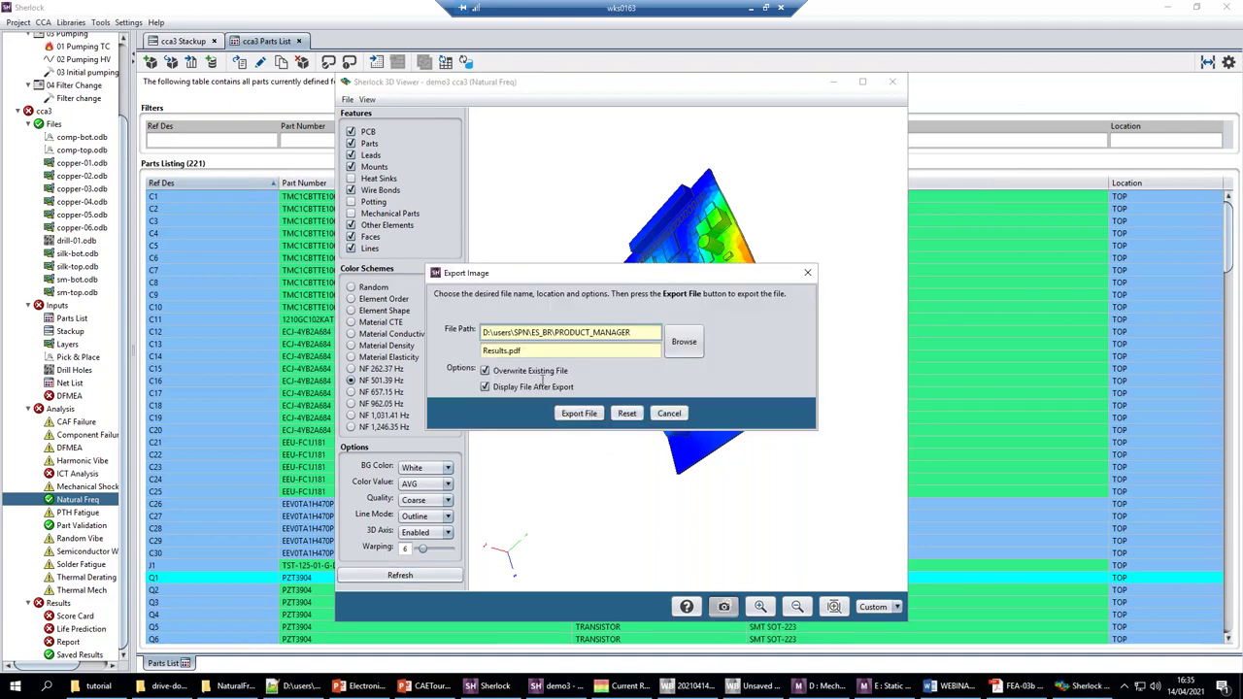
pyautogui.click(579, 415)
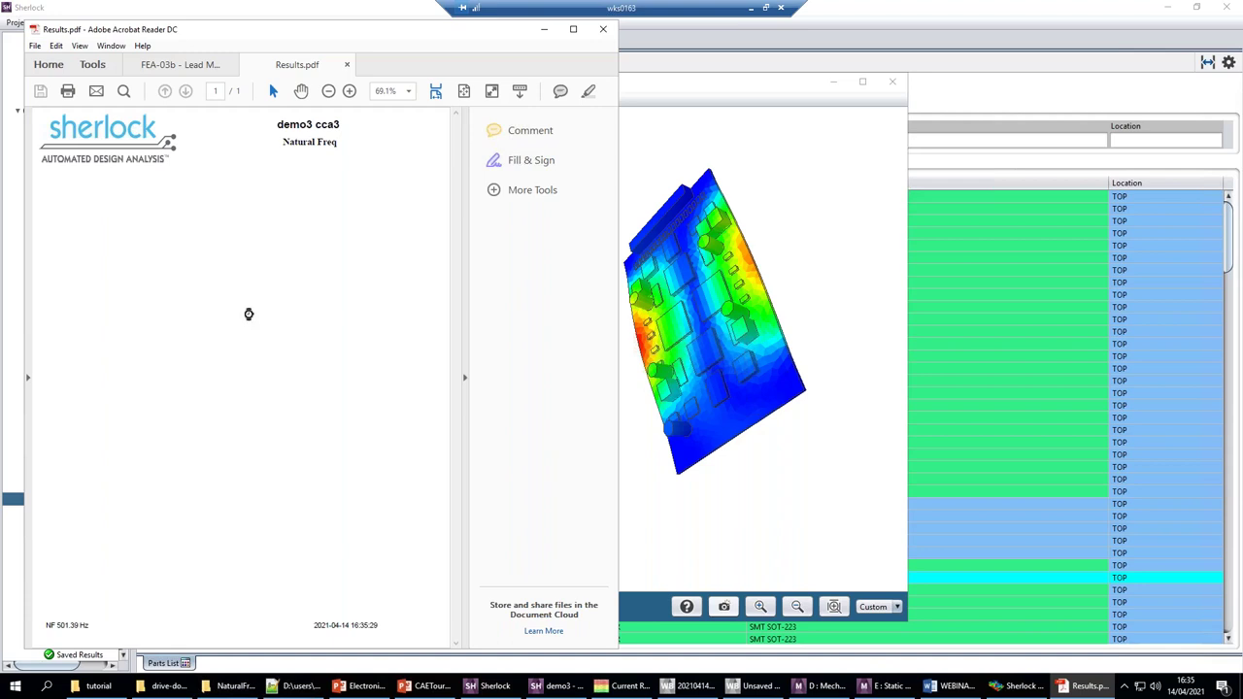
# Step: Activate the 3D model in the exported PDF, set its rendering to Solid Outline and inspect the board from different angles
pyautogui.click(250, 310)
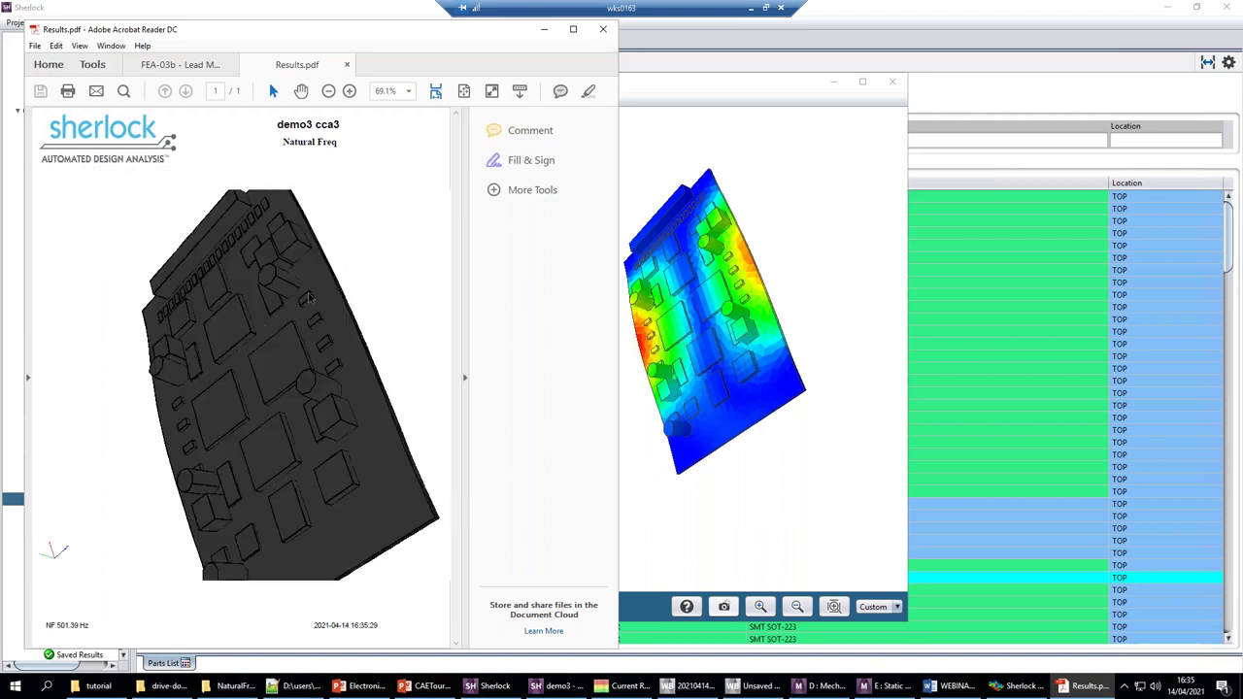
pyautogui.moveTo(312, 300); pyautogui.dragTo(301, 233)
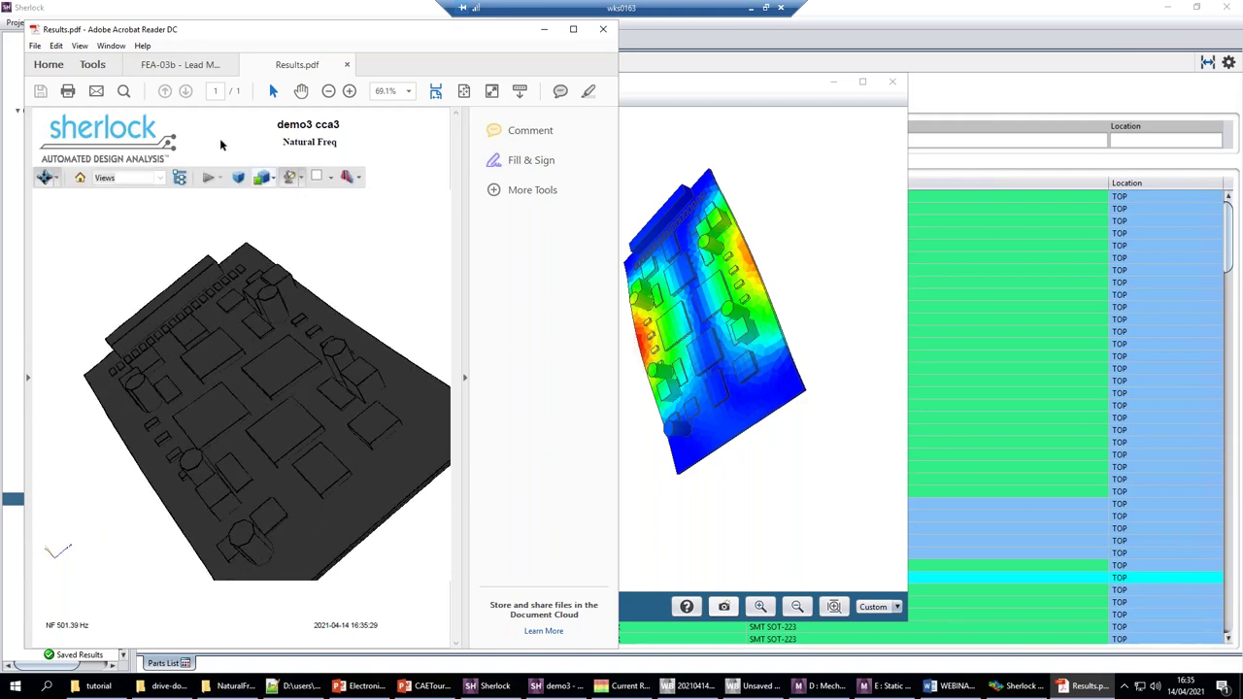
pyautogui.click(270, 182)
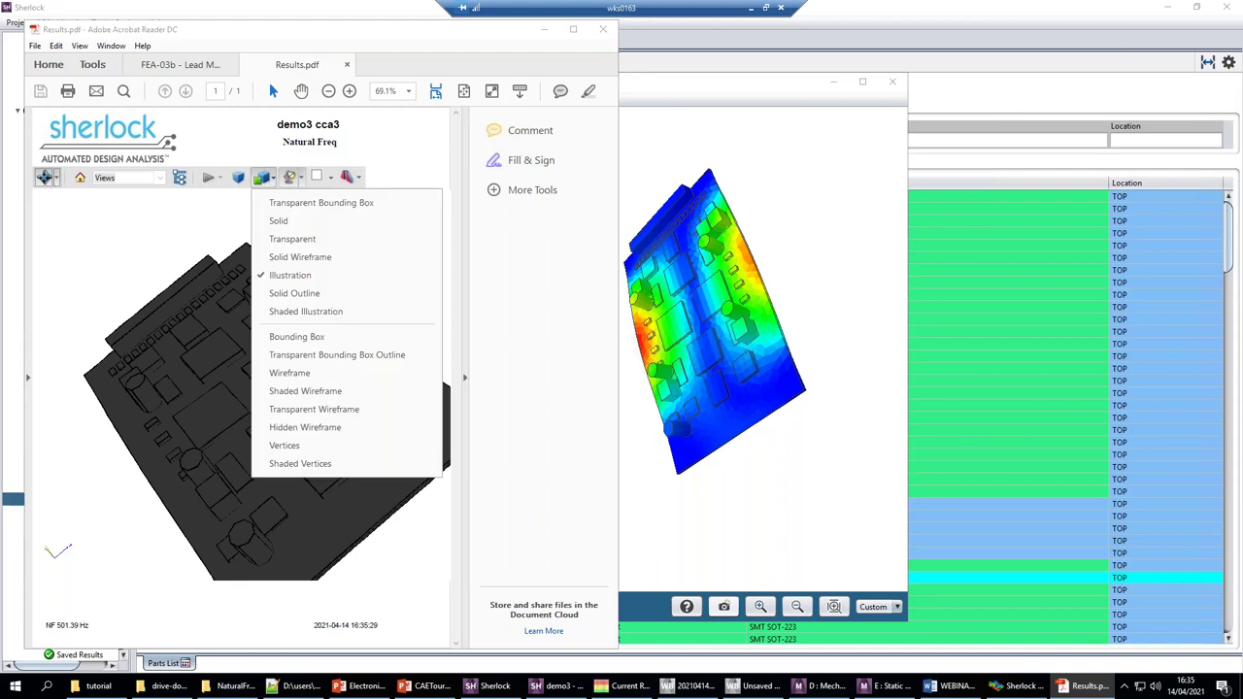
pyautogui.click(304, 294)
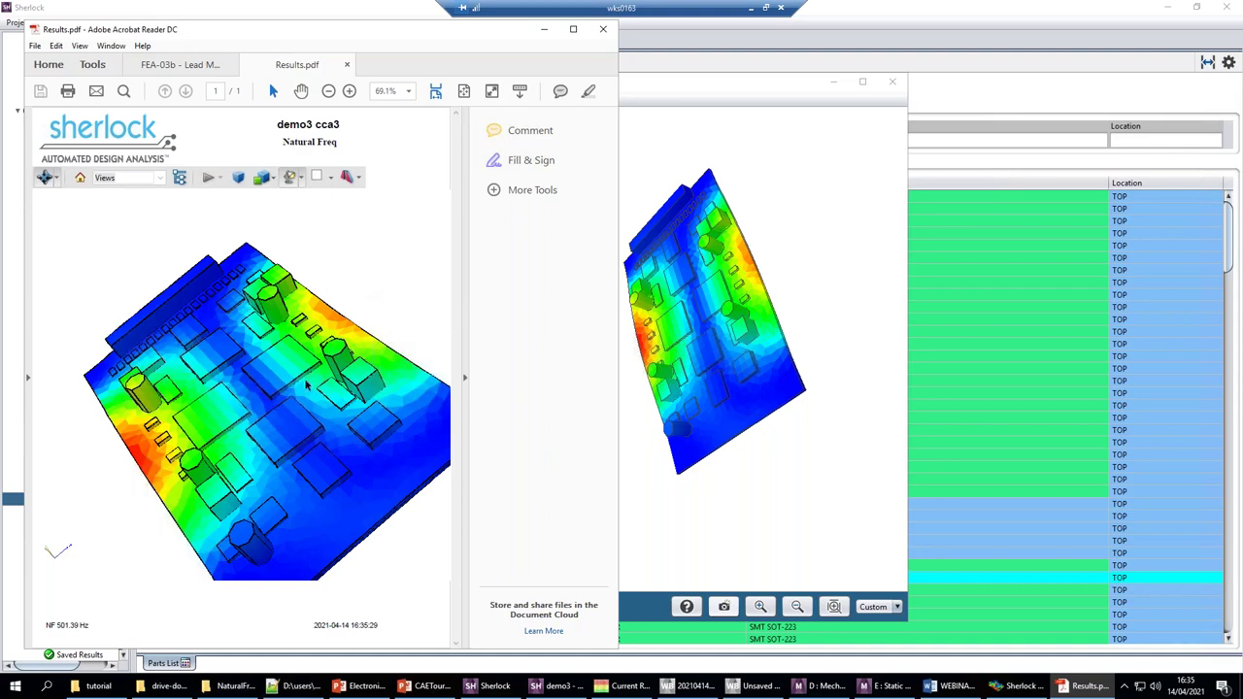
pyautogui.moveTo(306, 387); pyautogui.dragTo(247, 381)
pyautogui.moveTo(243, 322); pyautogui.dragTo(236, 237)
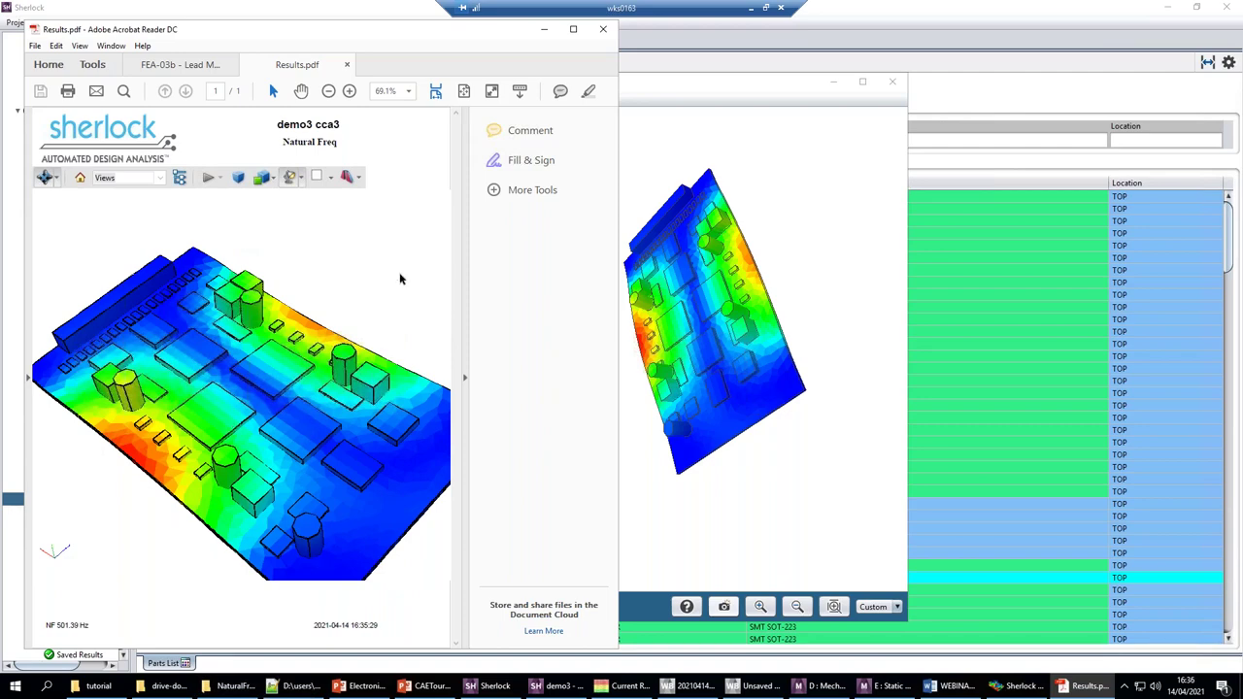
# Step: Return to Sherlock and run the PTH Fatigue analysis of cca3 for the 01 Pumping TC thermal event
pyautogui.click(925, 41)
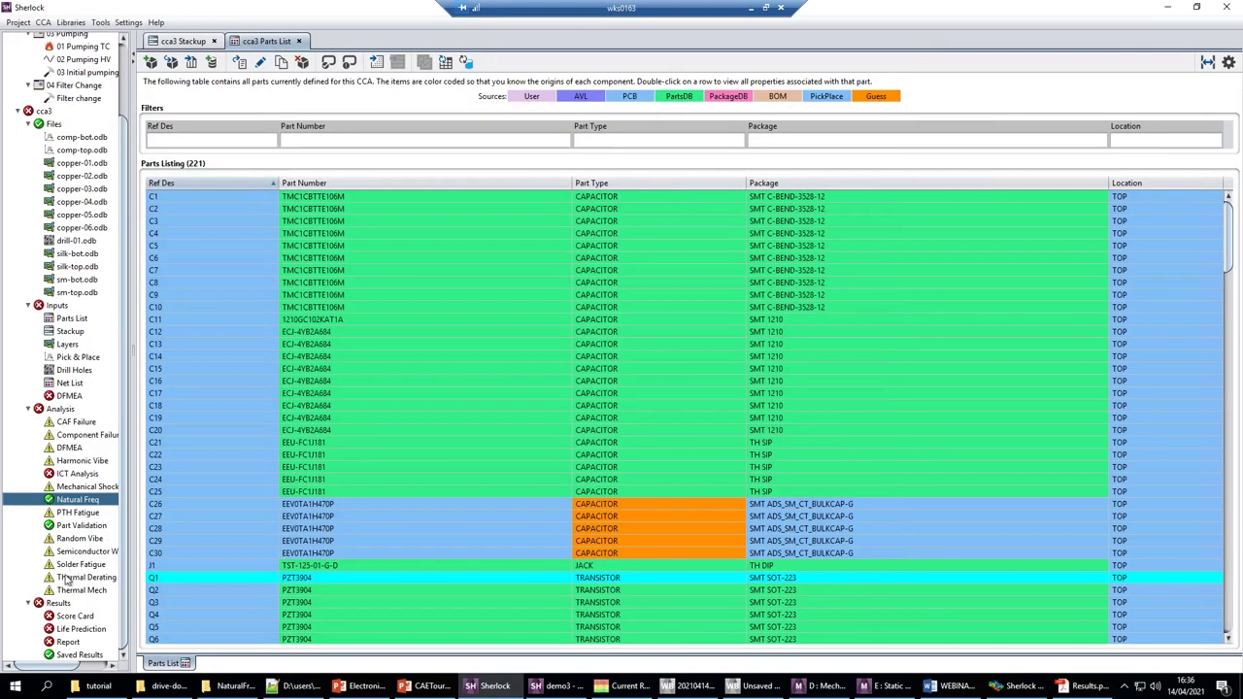
pyautogui.rightClick(76, 518)
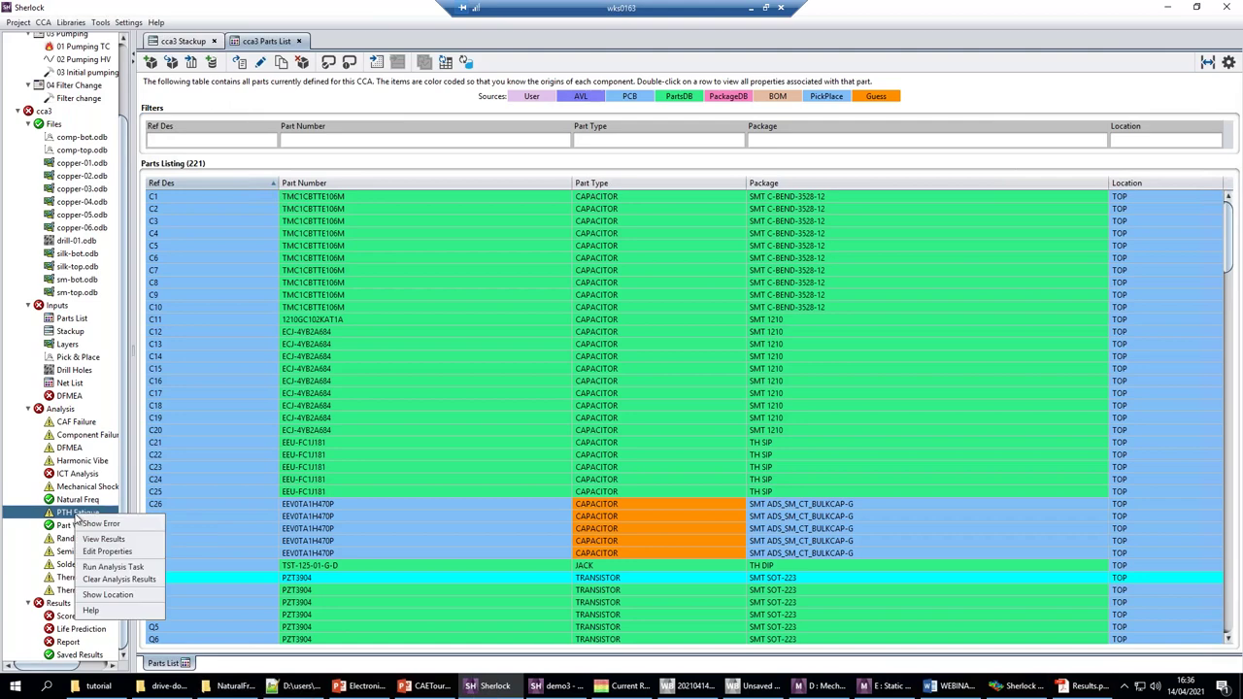
pyautogui.click(152, 550)
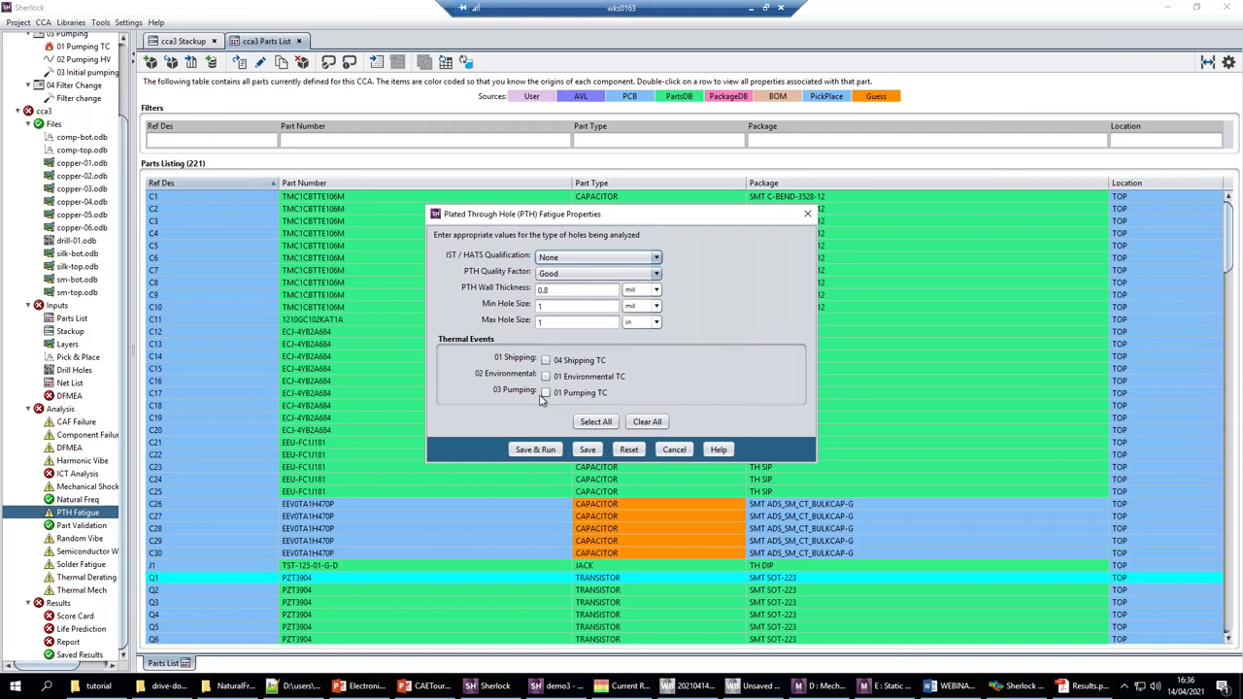
pyautogui.click(546, 393)
pyautogui.click(535, 450)
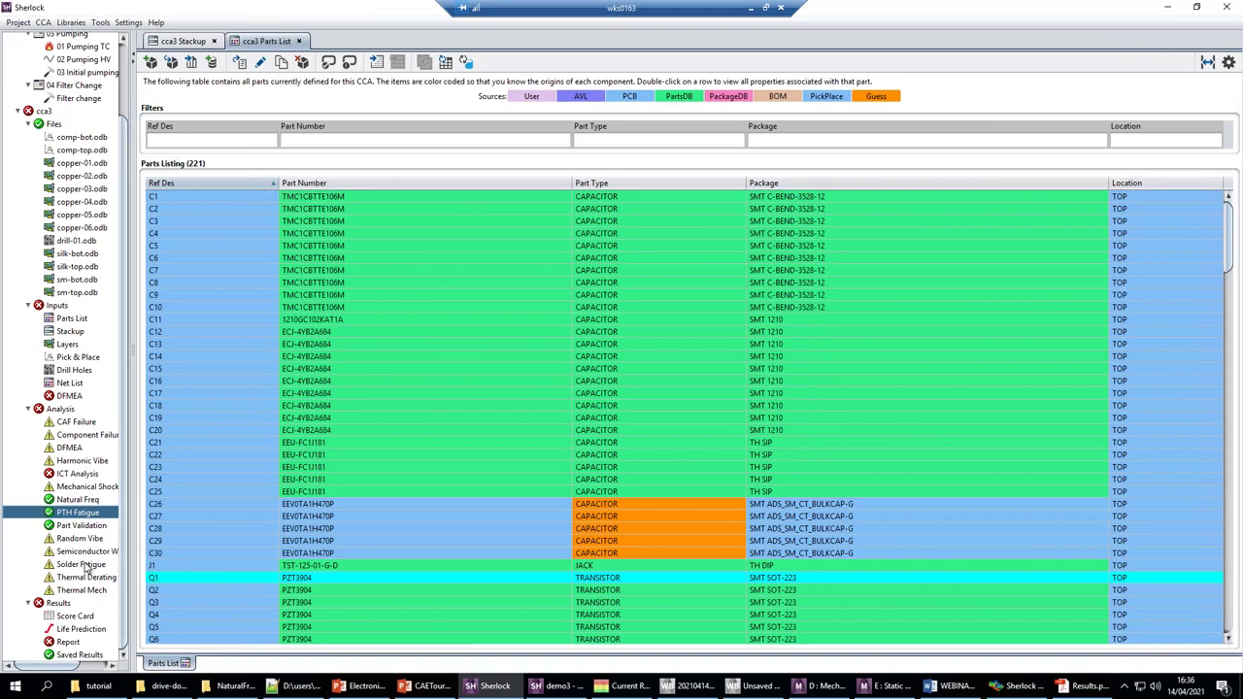
# Step: Run the Solder Fatigue analysis of cca3 for the 01 Pumping TC thermal event
pyautogui.click(83, 564)
pyautogui.rightClick(85, 566)
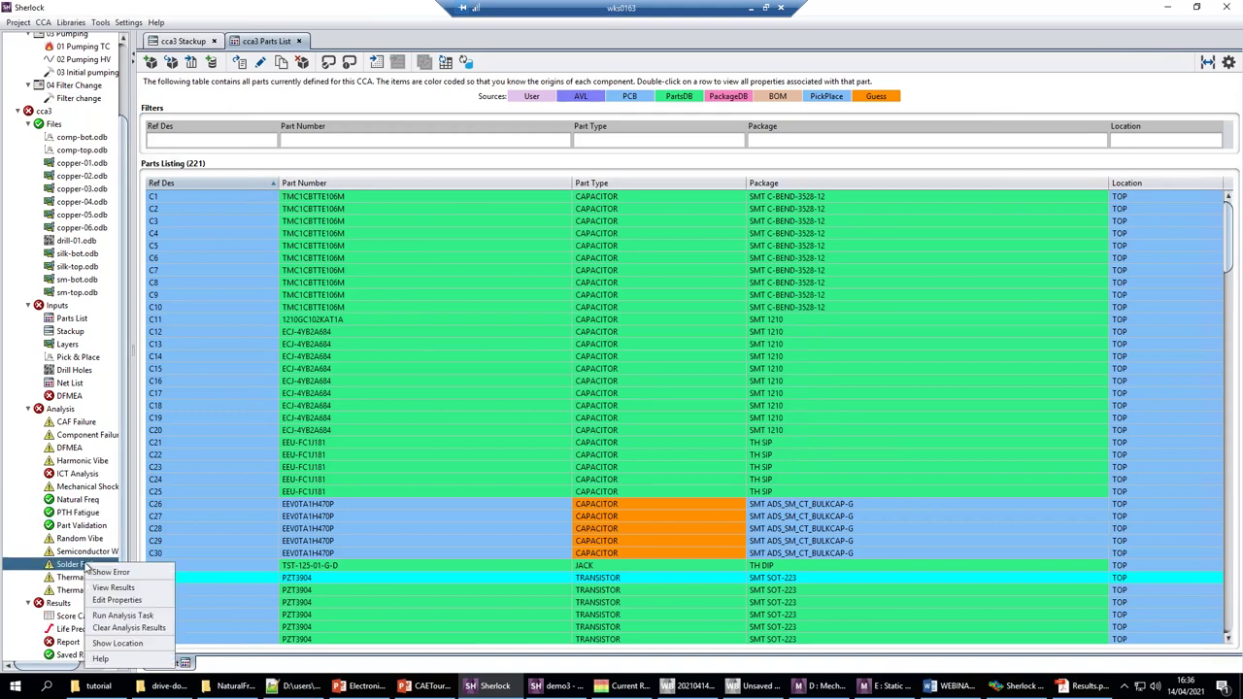
pyautogui.click(127, 615)
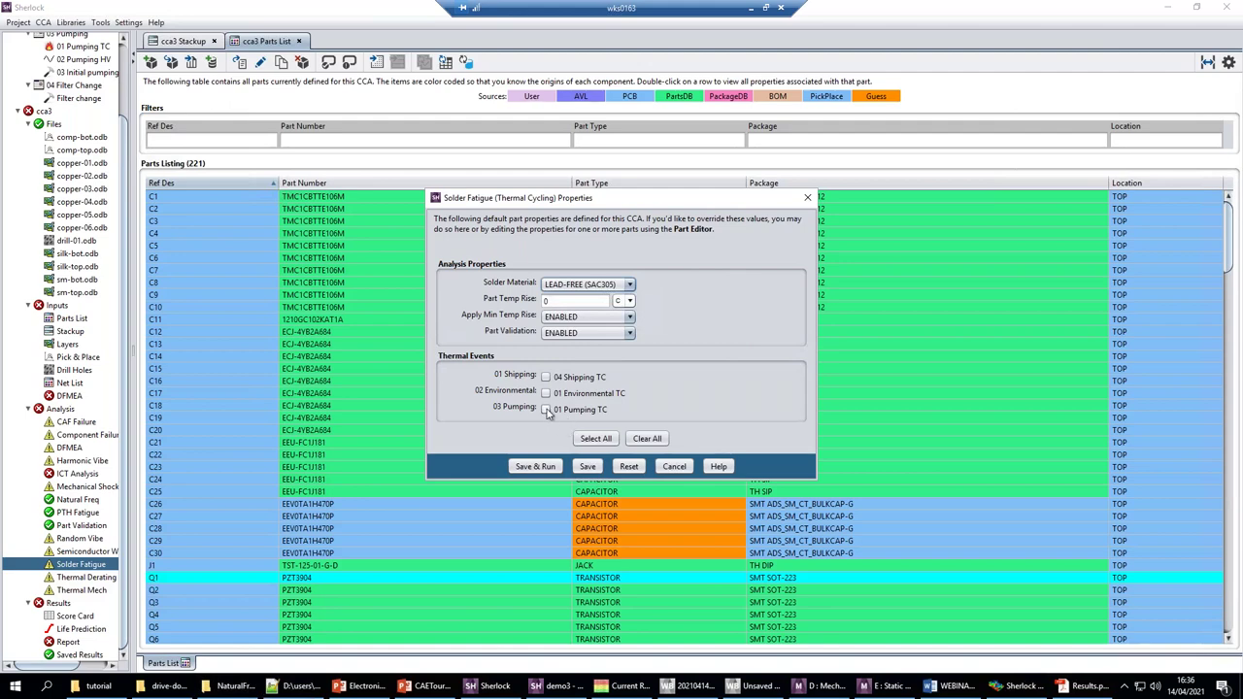
pyautogui.click(532, 467)
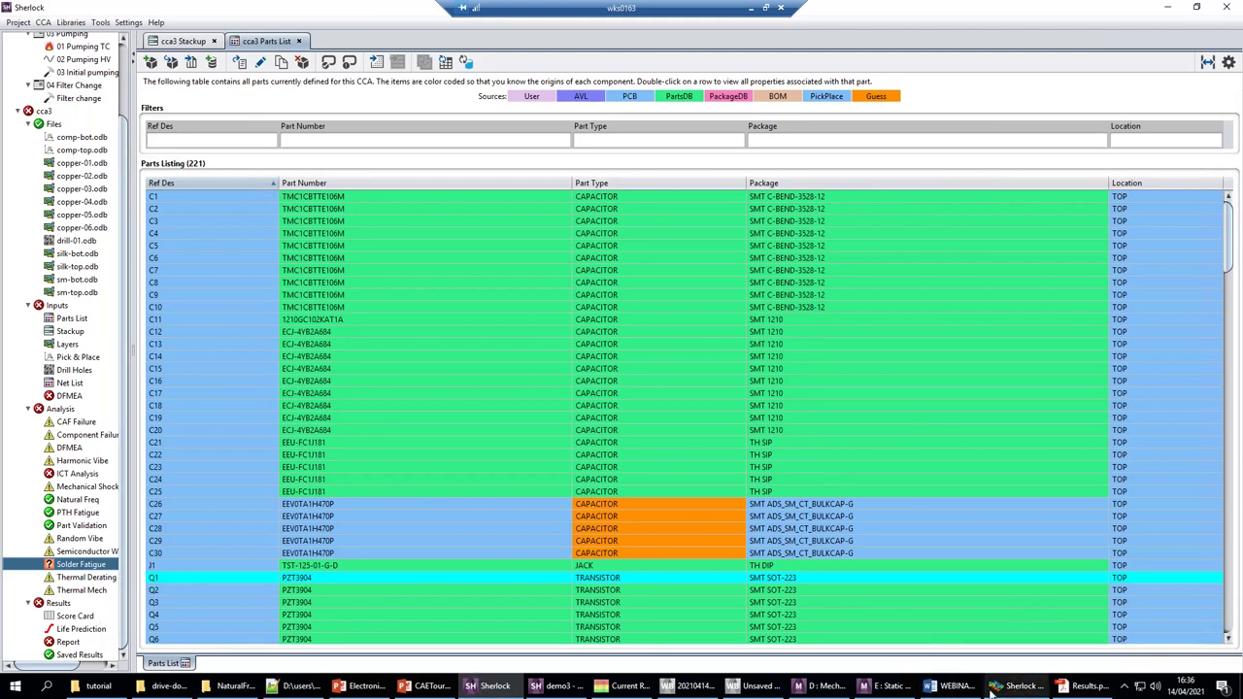
# Step: View the Solder Fatigue results table and check the reliability goals in the demo3 life cycle properties without changing them
pyautogui.click(625, 689)
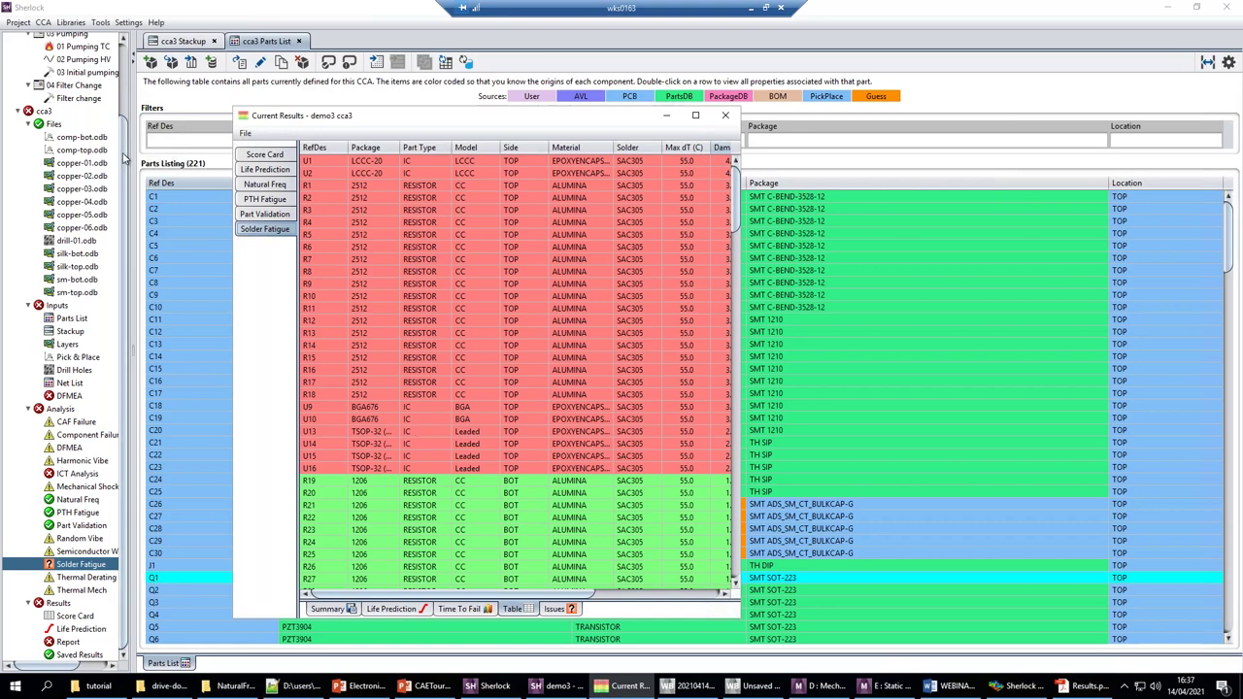
pyautogui.click(128, 90)
pyautogui.scroll(2, 97, 116)
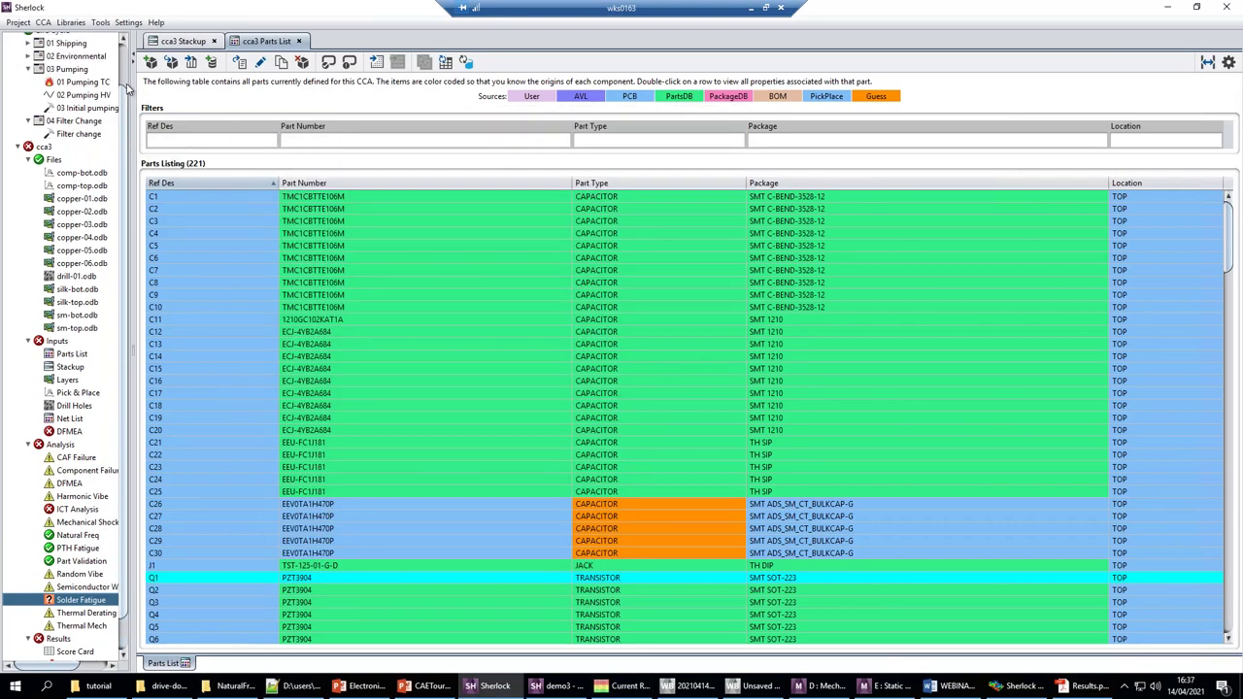
pyautogui.rightClick(48, 80)
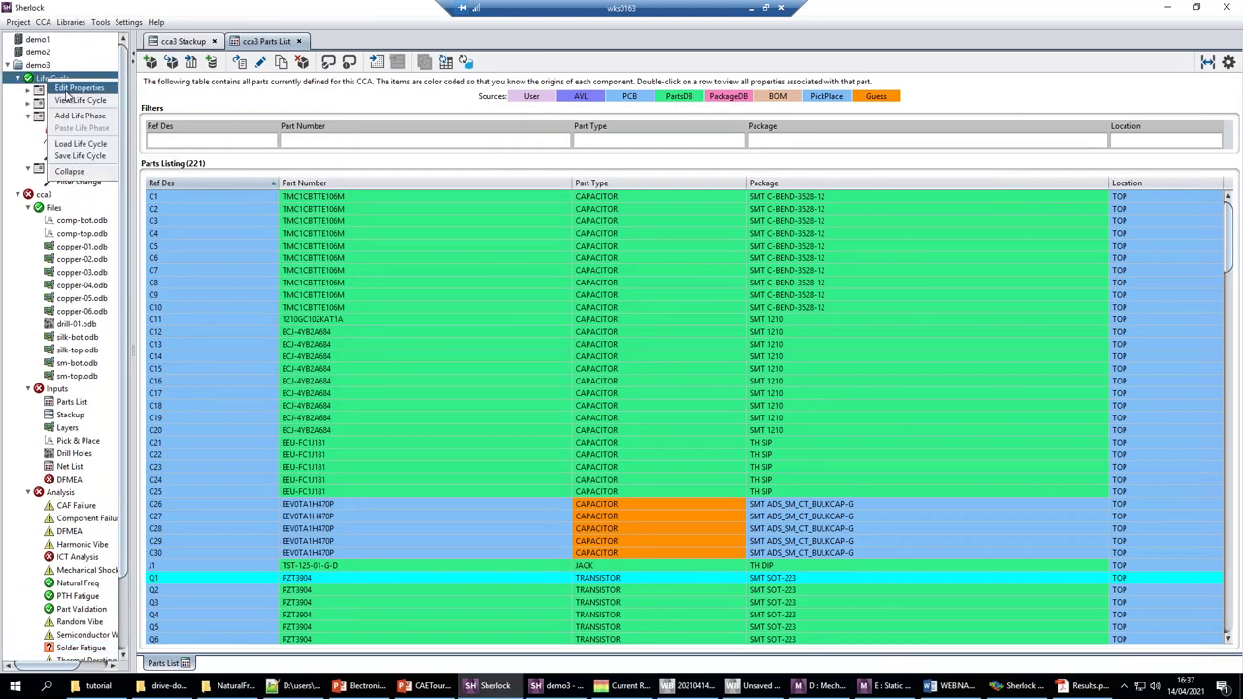
pyautogui.click(68, 89)
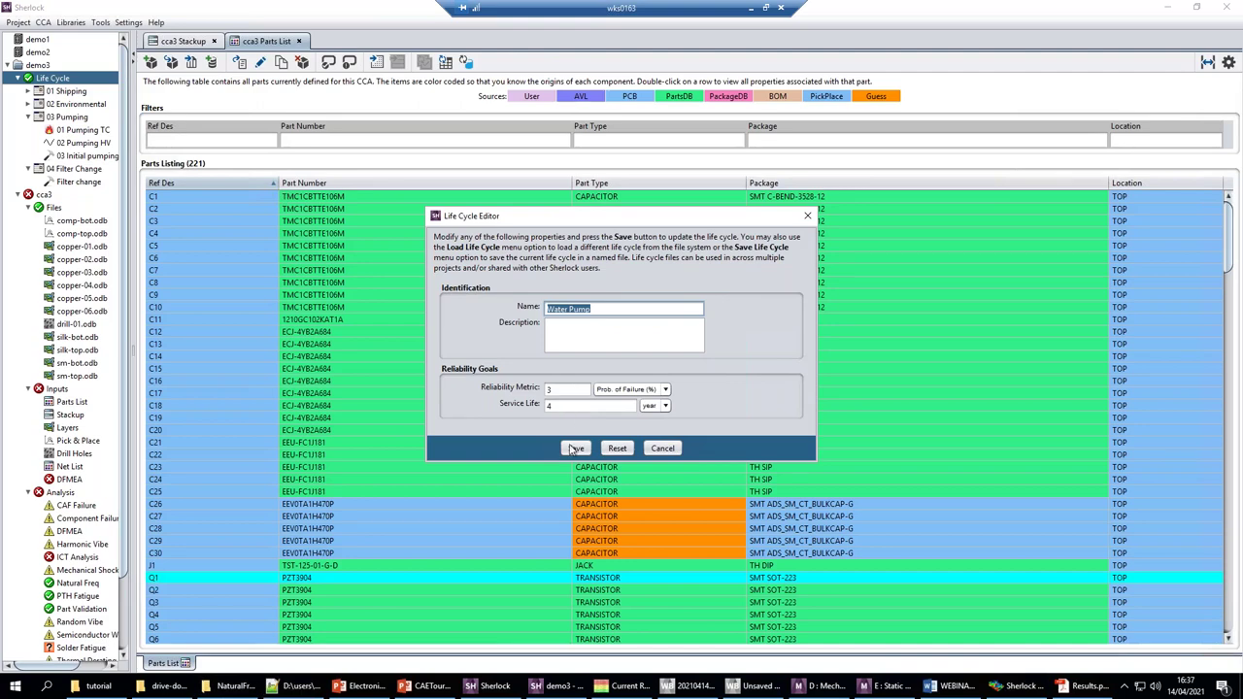
pyautogui.click(662, 448)
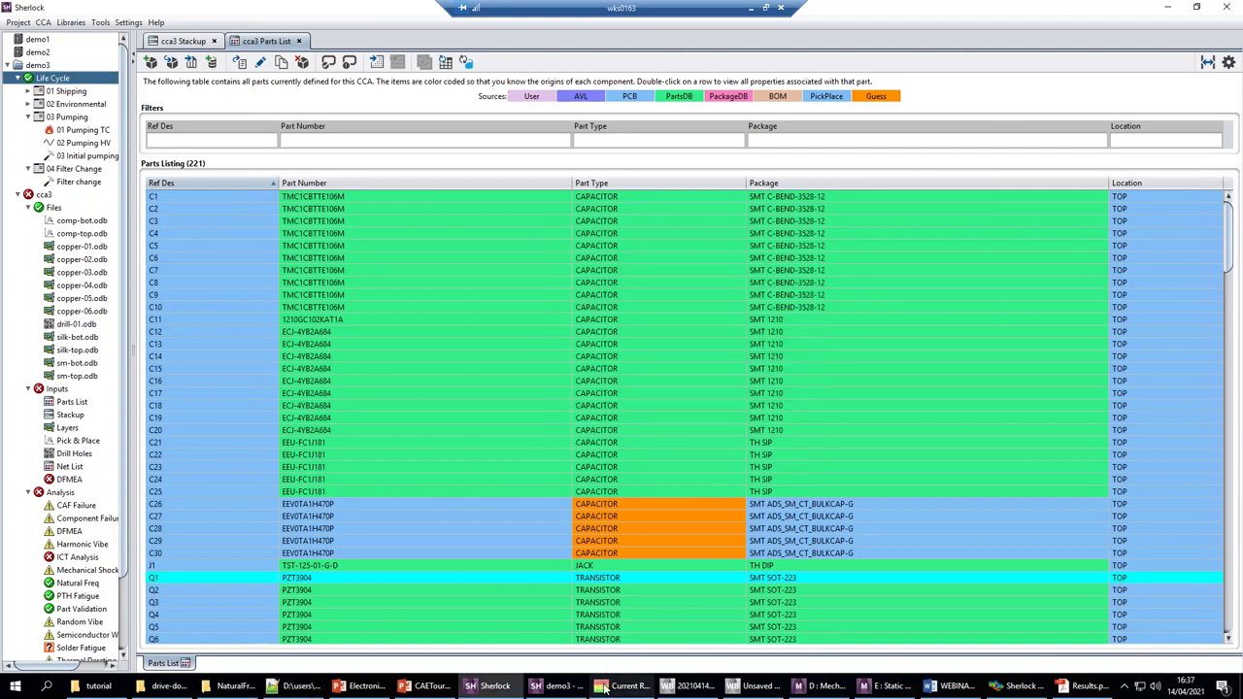
# Step: Compare the life prediction charts in the current results: Solder Fatigue, PTH Fatigue and the combined Life Prediction
pyautogui.click(622, 686)
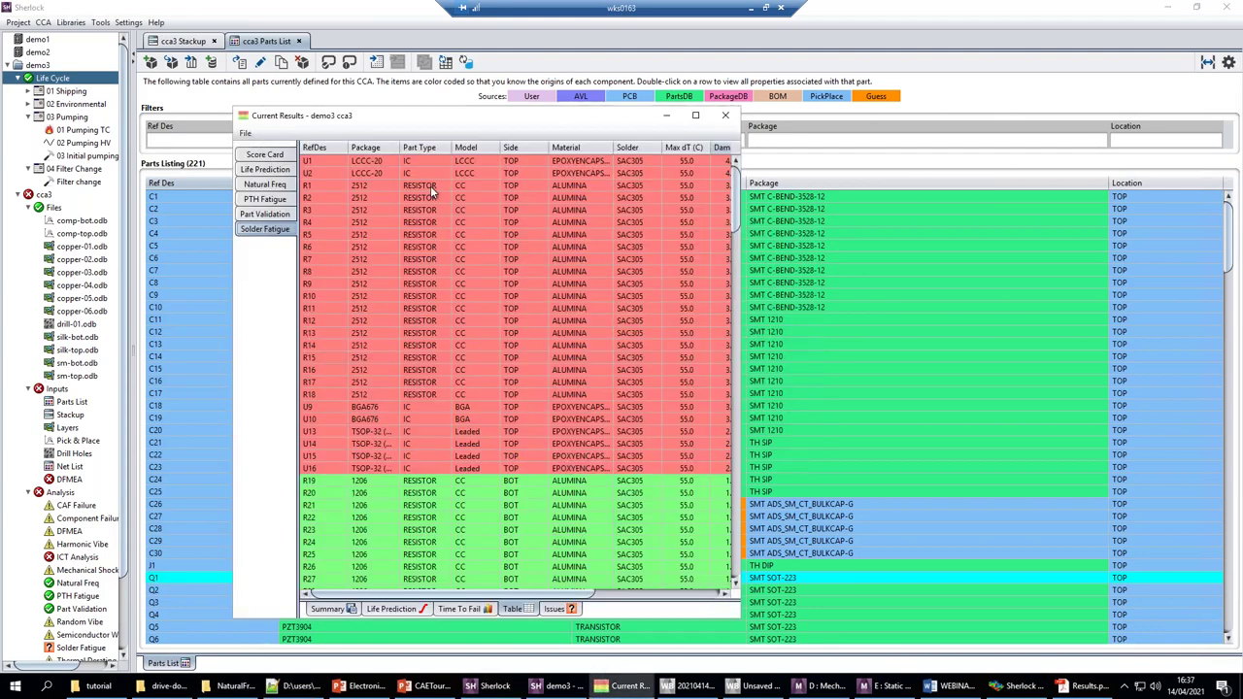
pyautogui.click(388, 610)
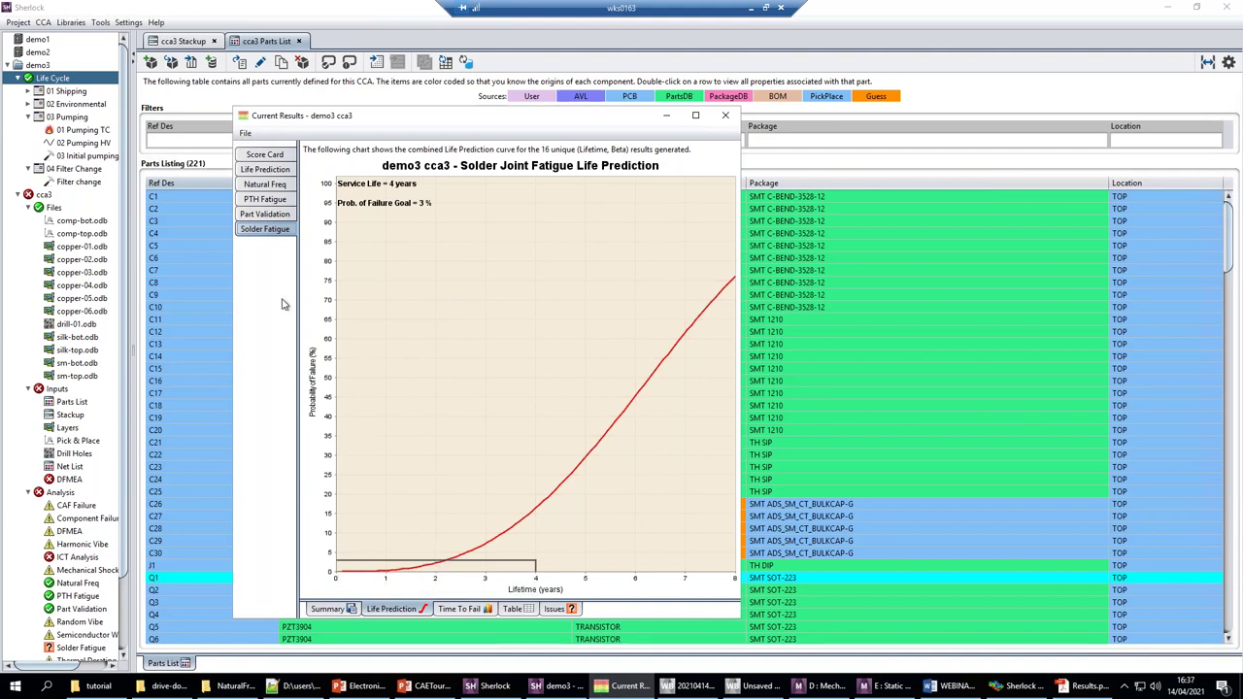
pyautogui.click(265, 201)
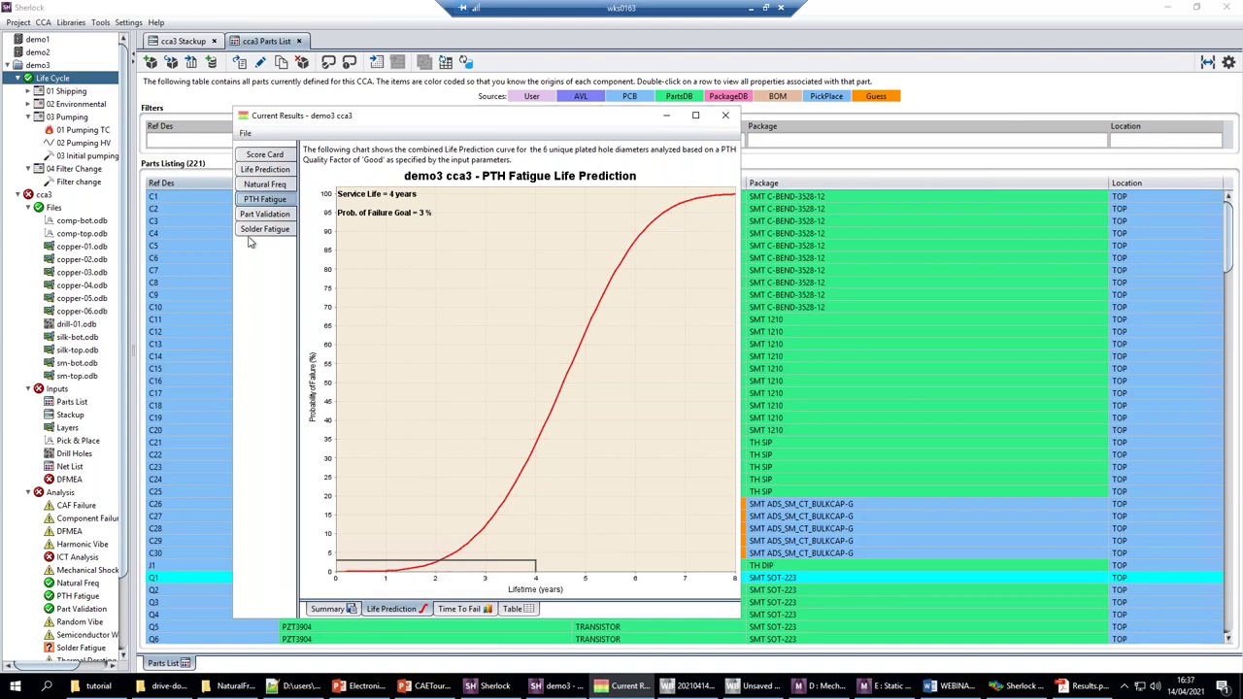
pyautogui.click(259, 171)
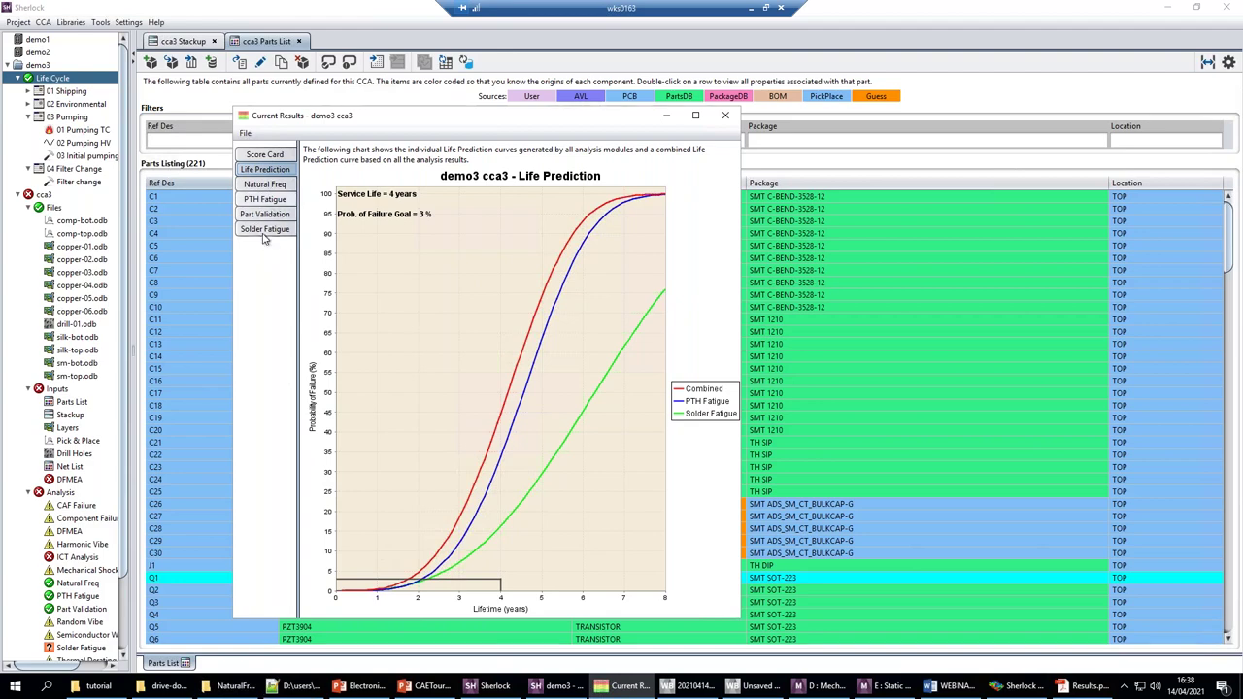
# Step: Review the tables of PTH Fatigue and Solder Fatigue results for cca3
pyautogui.click(277, 201)
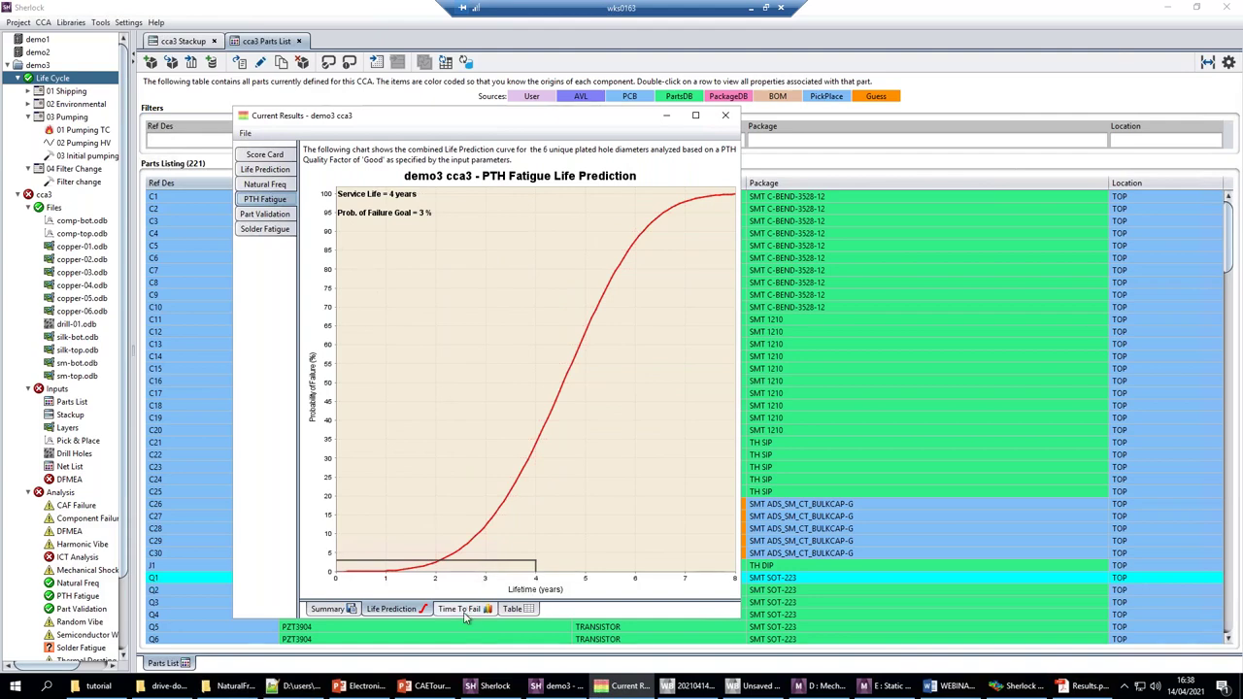
pyautogui.click(514, 609)
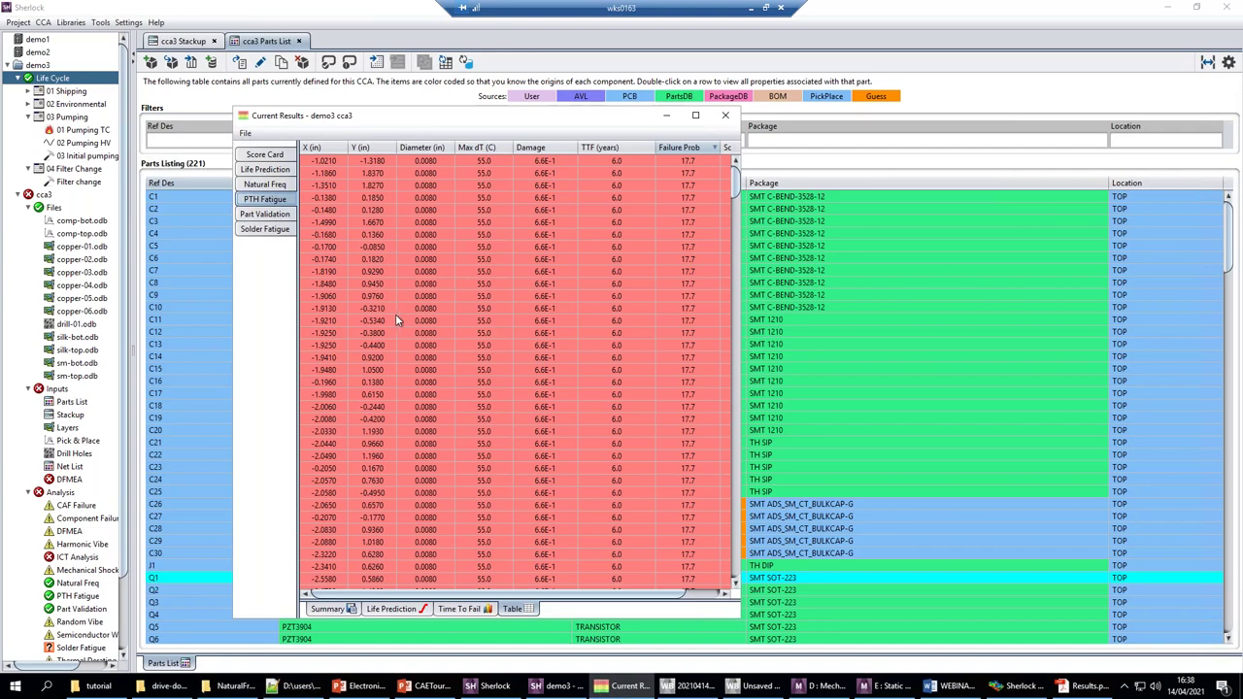
pyautogui.click(265, 230)
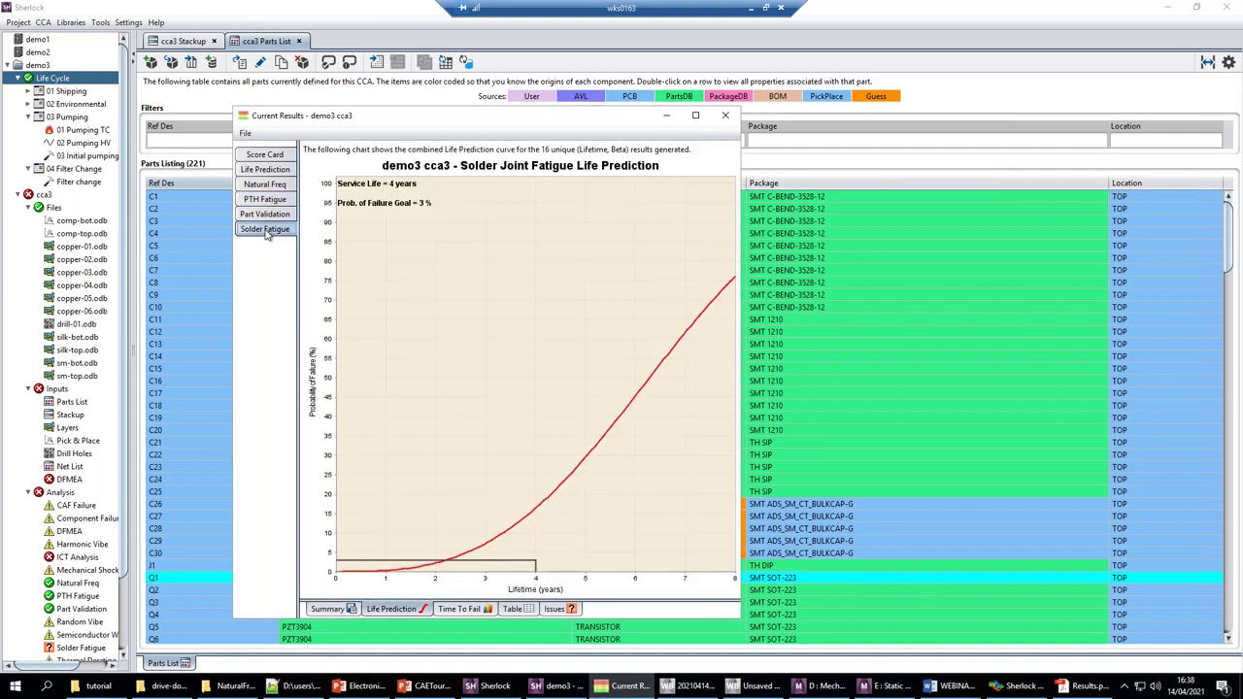
pyautogui.click(525, 609)
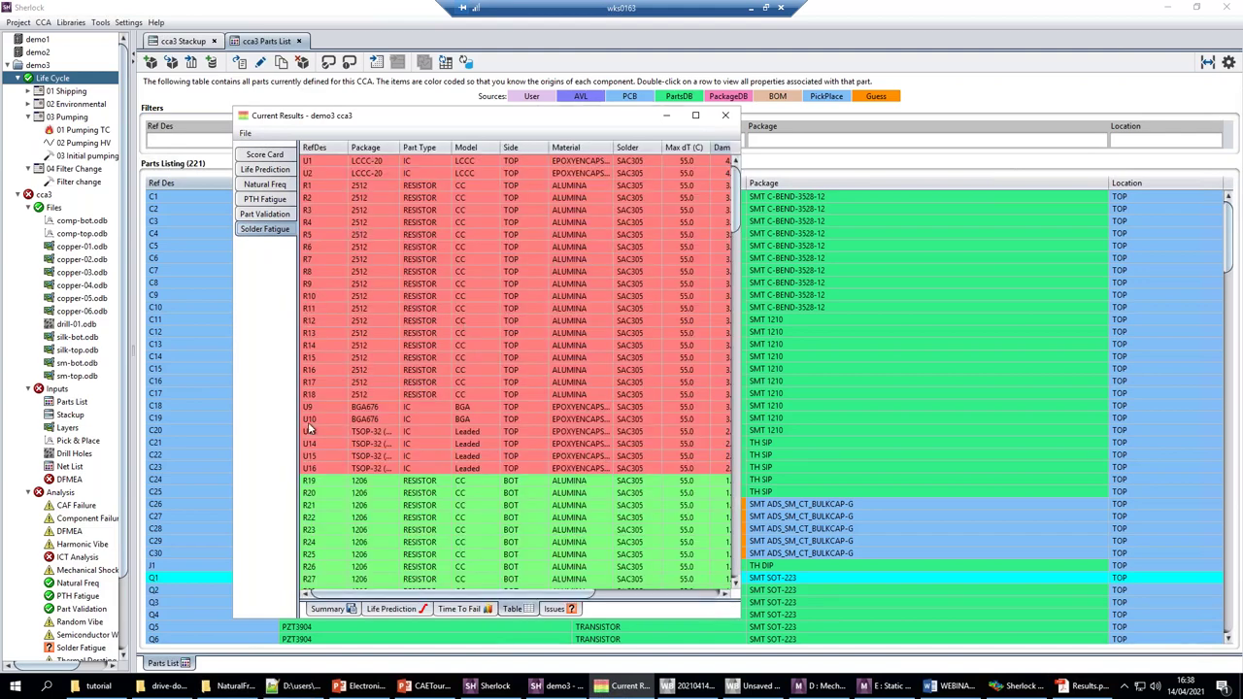
# Step: View the solder fatigue life prediction curve of resistor R22 and close the chart
pyautogui.click(321, 520)
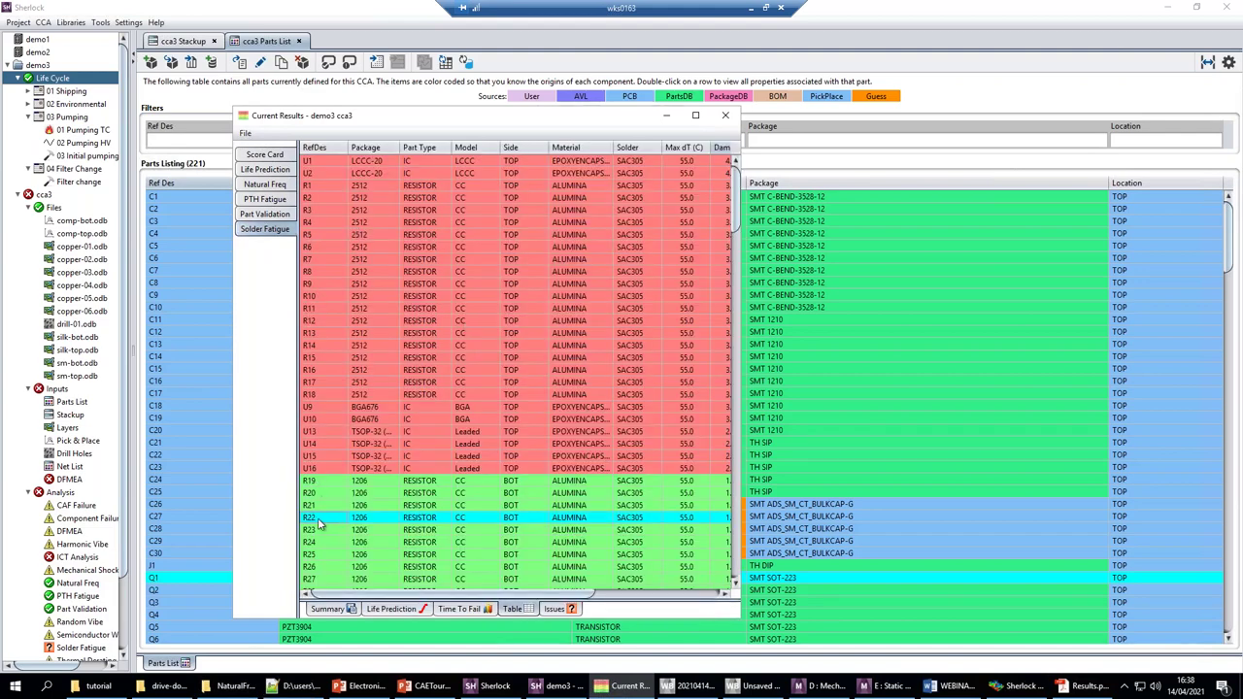
pyautogui.rightClick(325, 522)
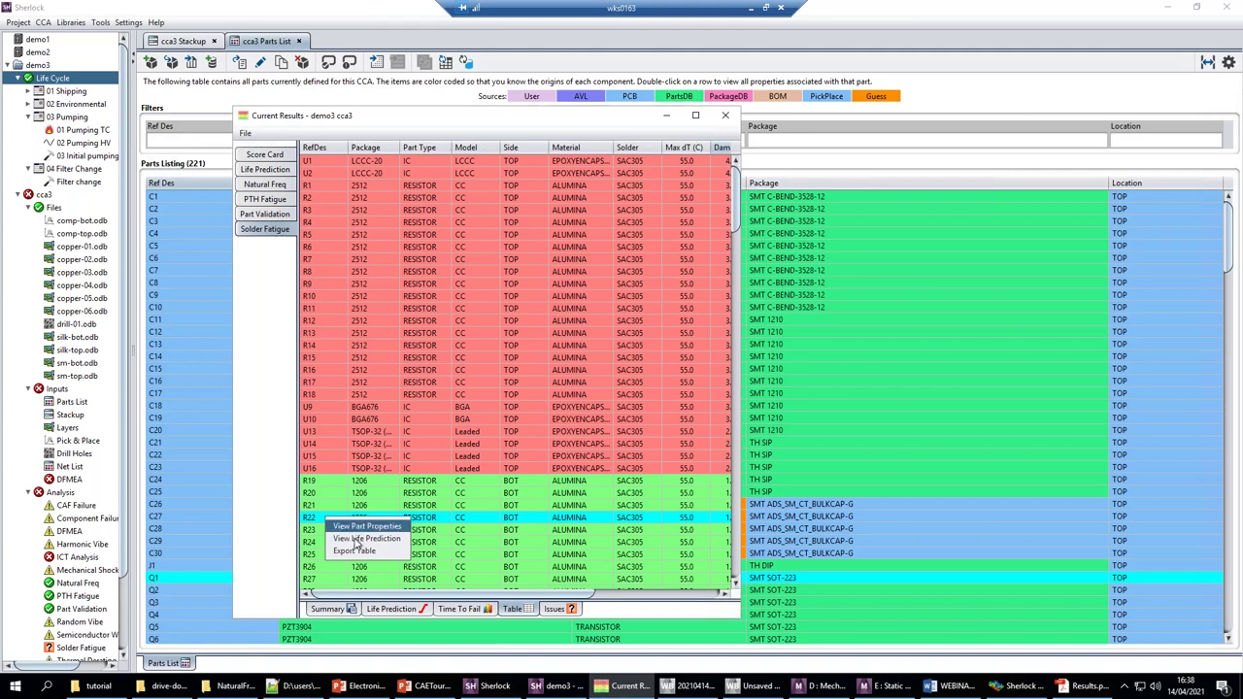
pyautogui.click(366, 539)
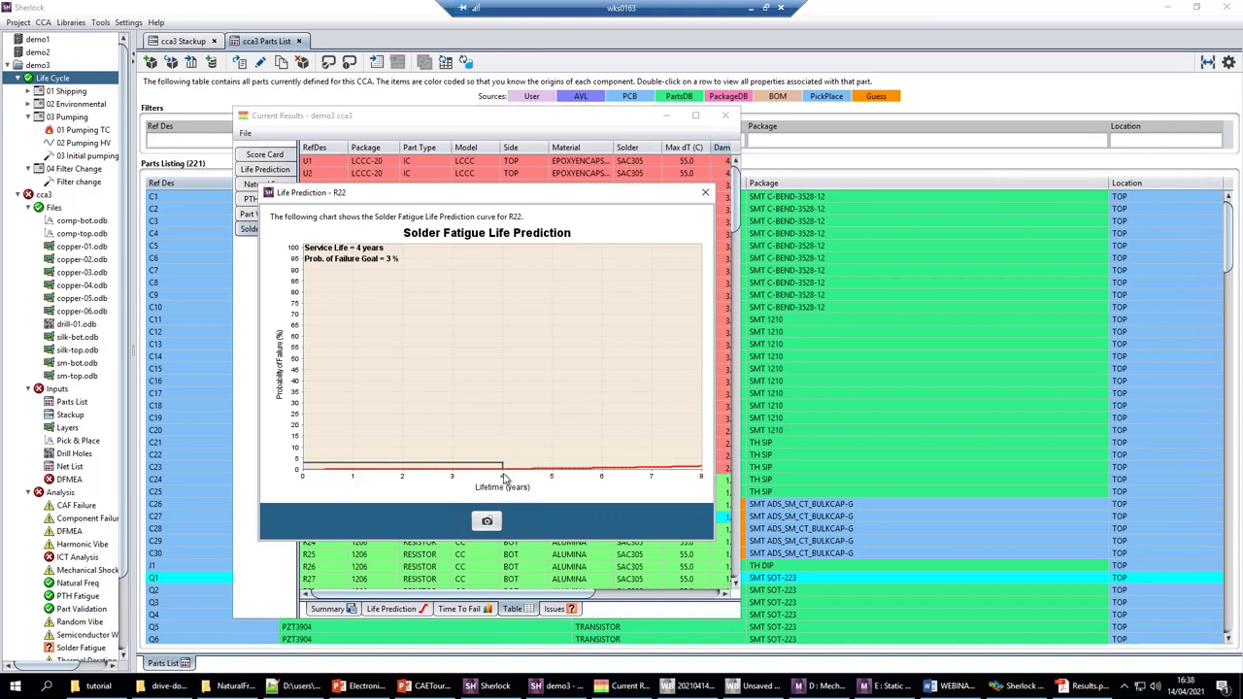
pyautogui.click(707, 195)
# Step: View the solder fatigue life prediction curve of resistor R7
pyautogui.click(342, 260)
pyautogui.rightClick(342, 259)
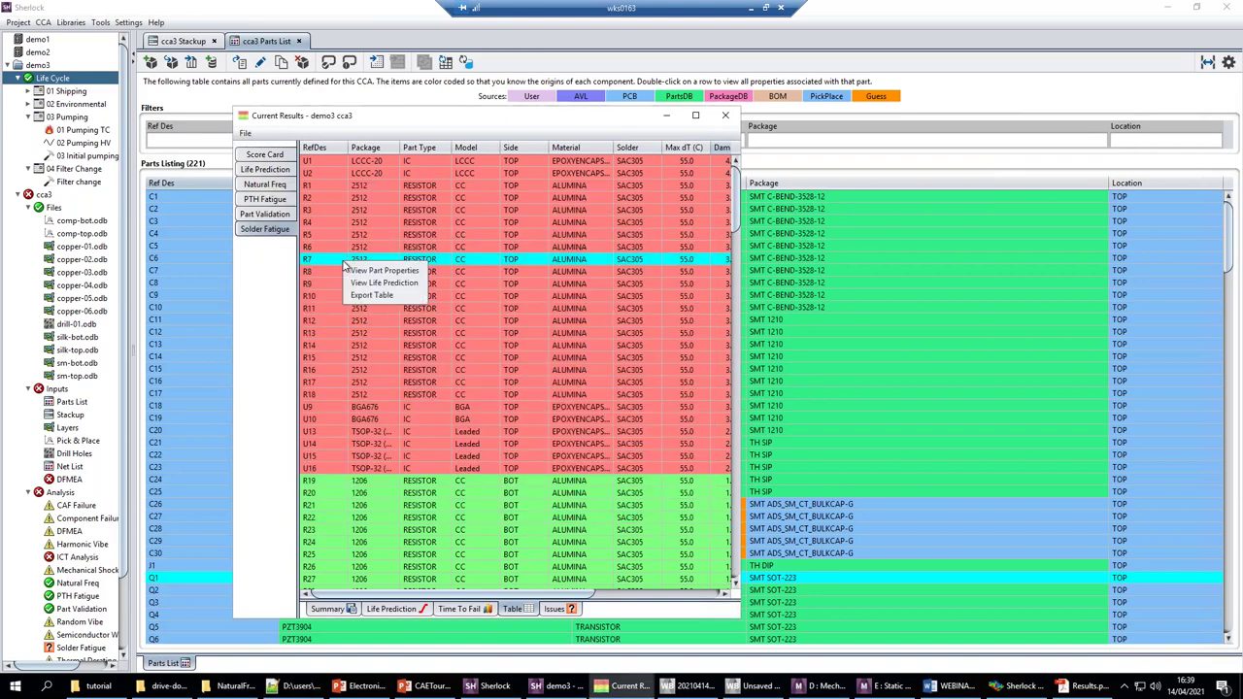
pyautogui.click(379, 283)
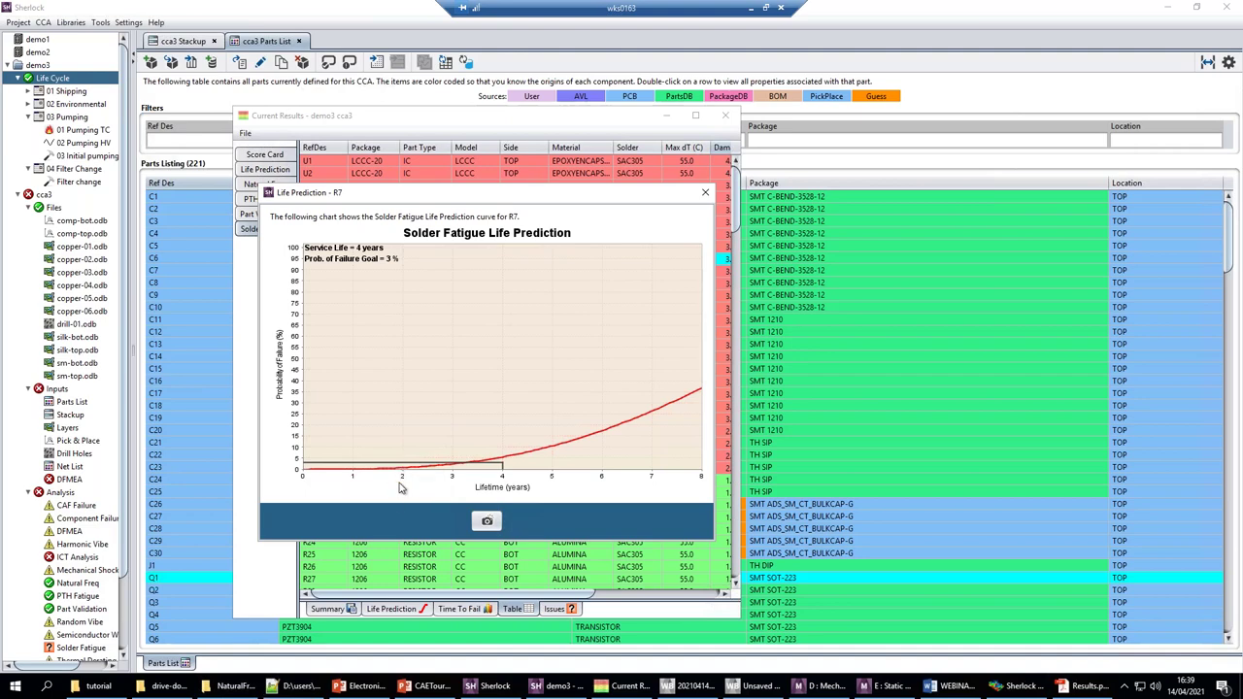
# Step: Change the material of all laminate layers in the cca3 stackup to Isola FR-4 370HR and save
pyautogui.click(705, 192)
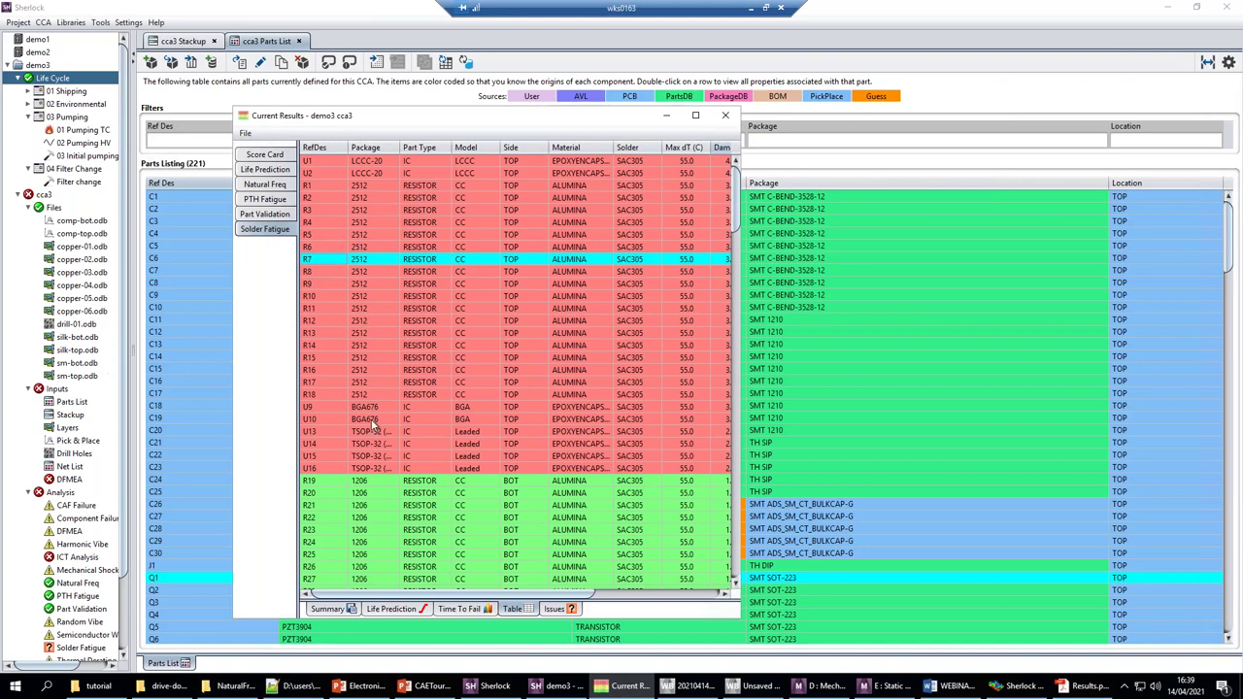
pyautogui.click(69, 416)
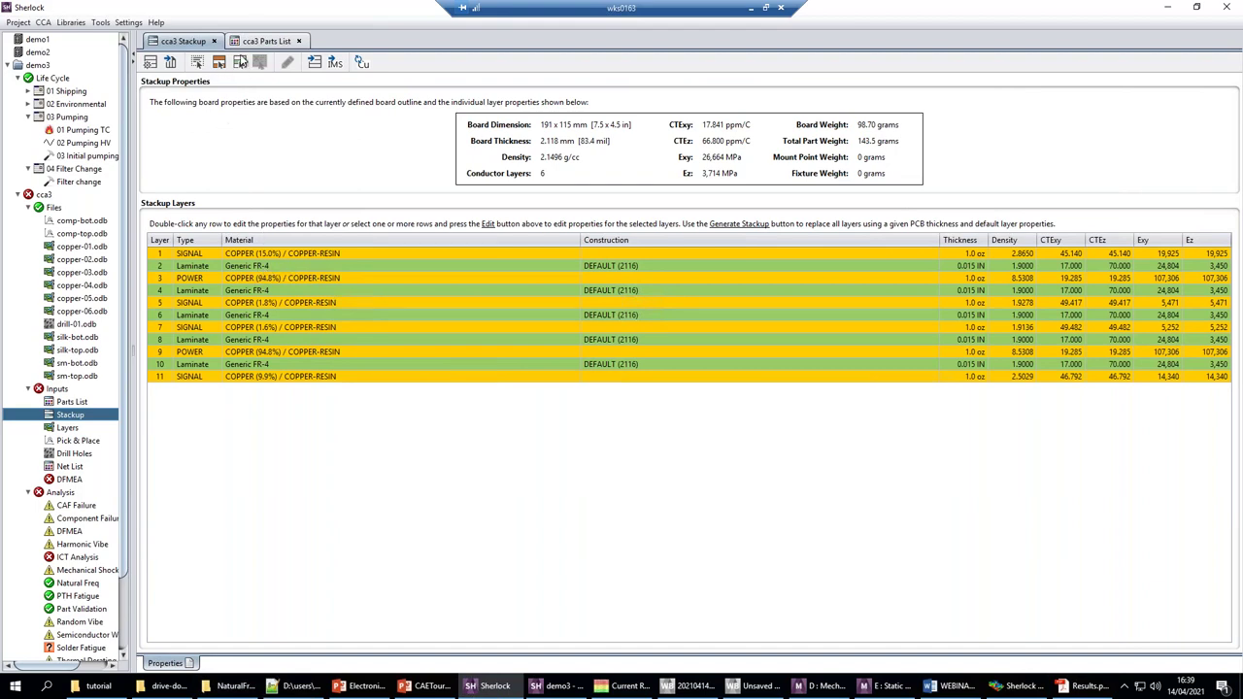
pyautogui.click(240, 62)
pyautogui.rightClick(366, 274)
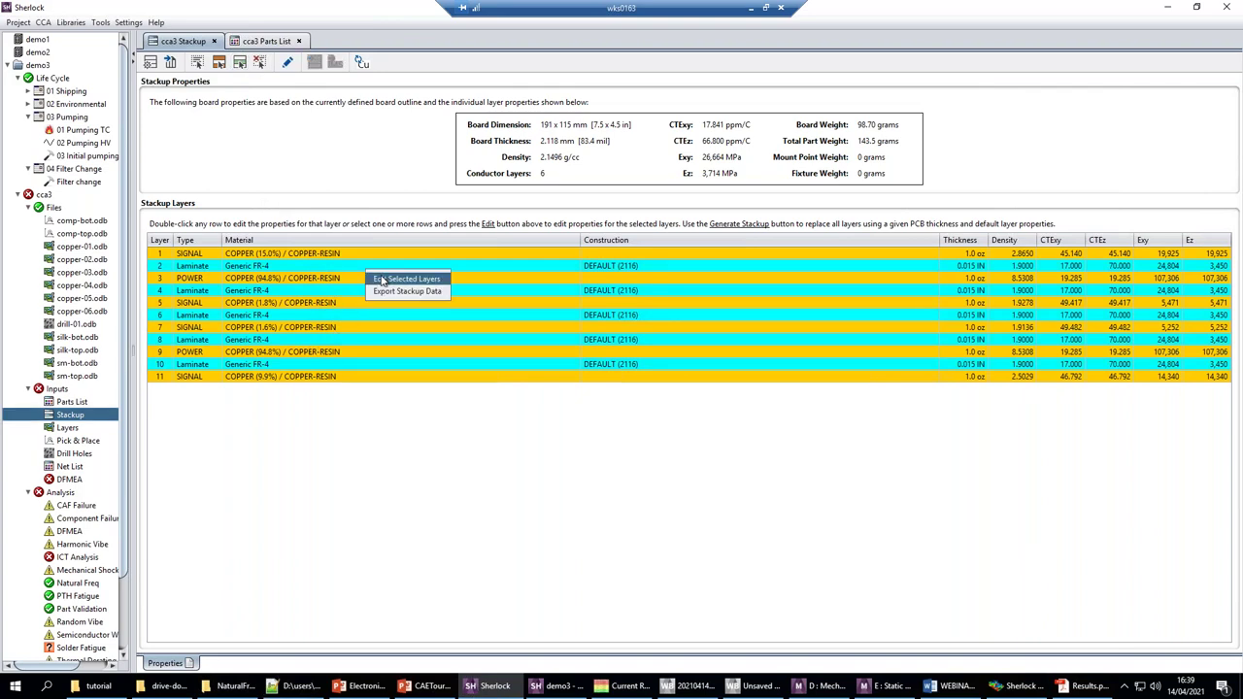
pyautogui.click(381, 279)
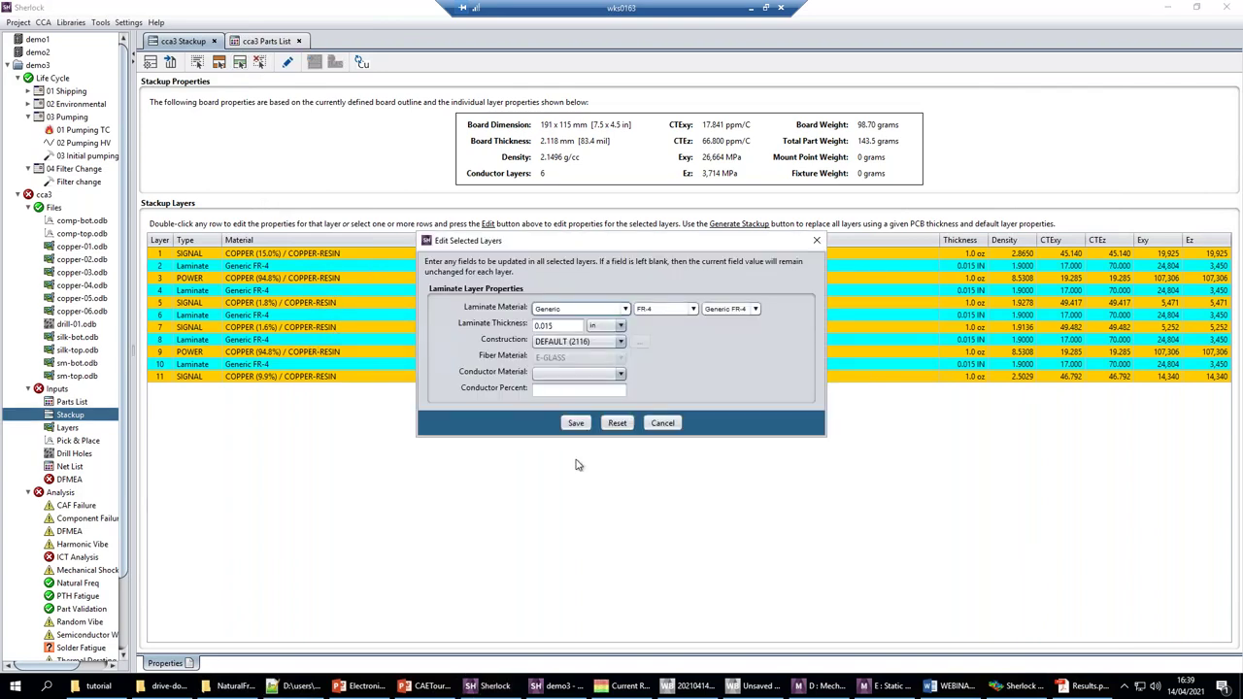
pyautogui.click(627, 309)
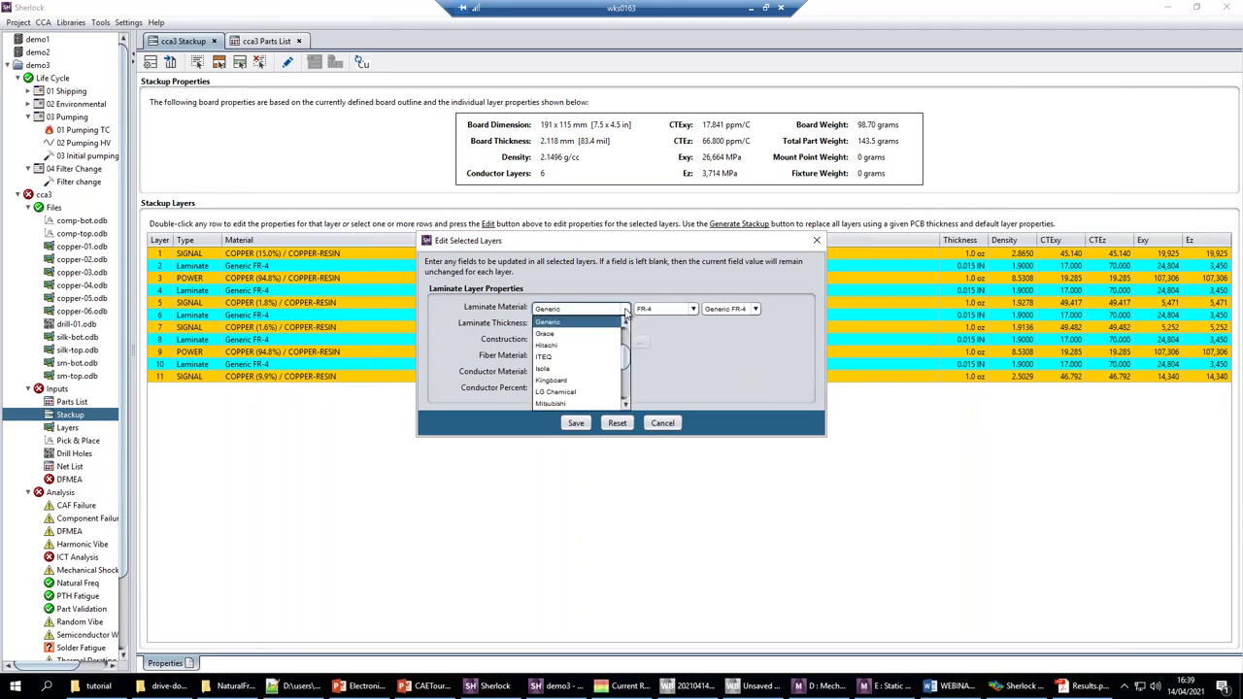
pyautogui.click(590, 375)
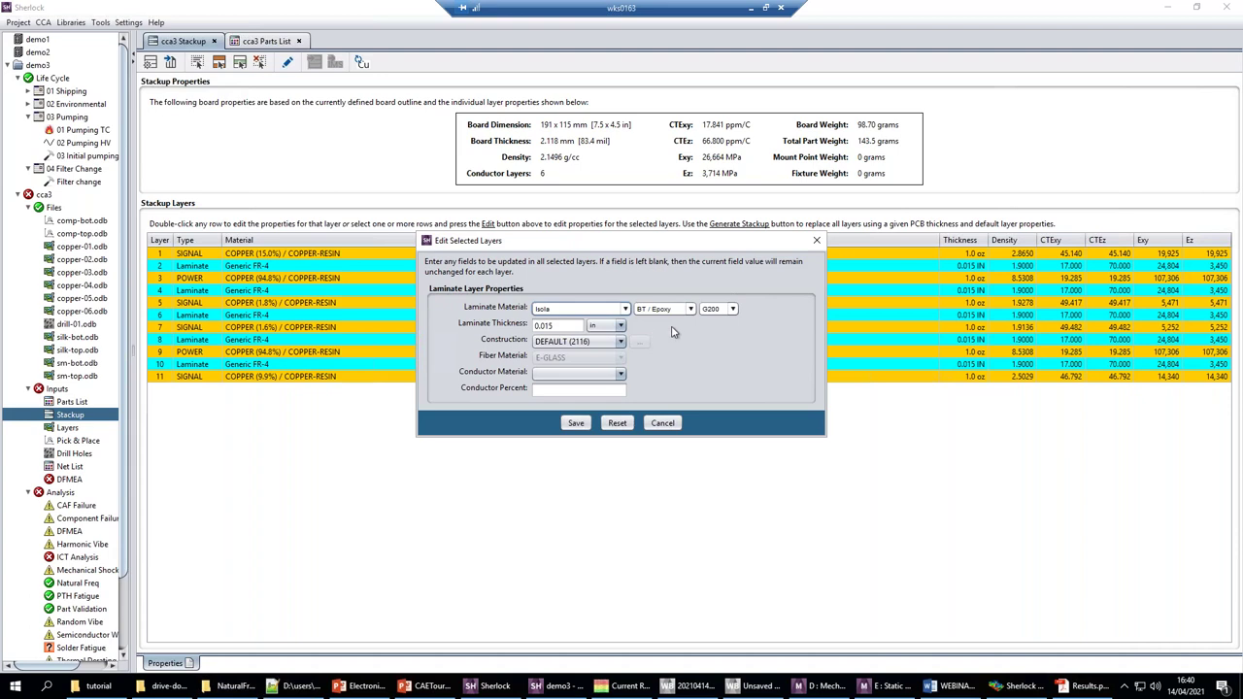
pyautogui.click(690, 309)
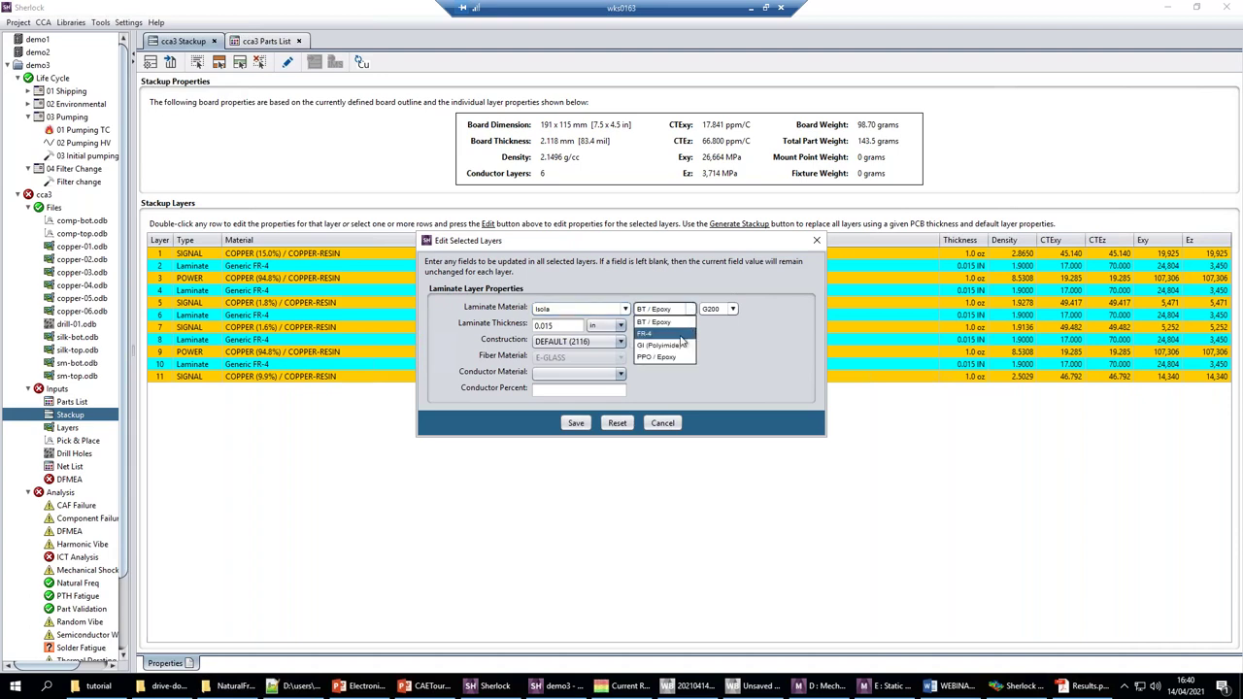
pyautogui.click(680, 334)
pyautogui.click(756, 310)
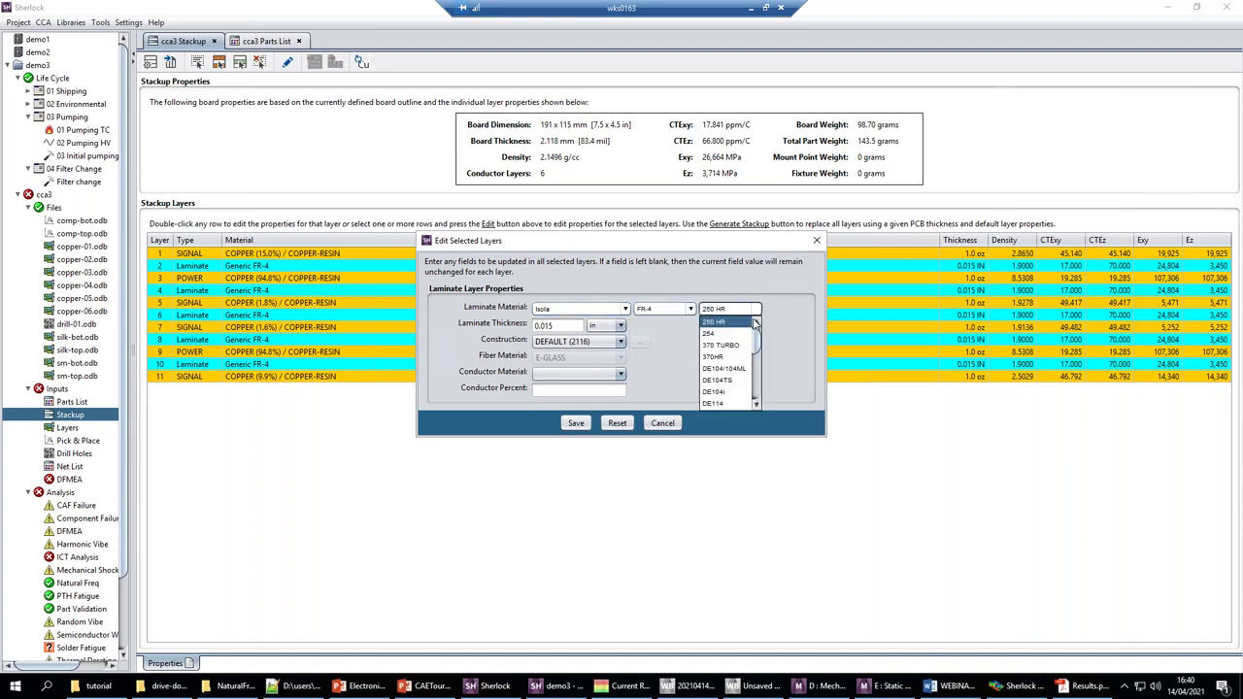
pyautogui.click(716, 359)
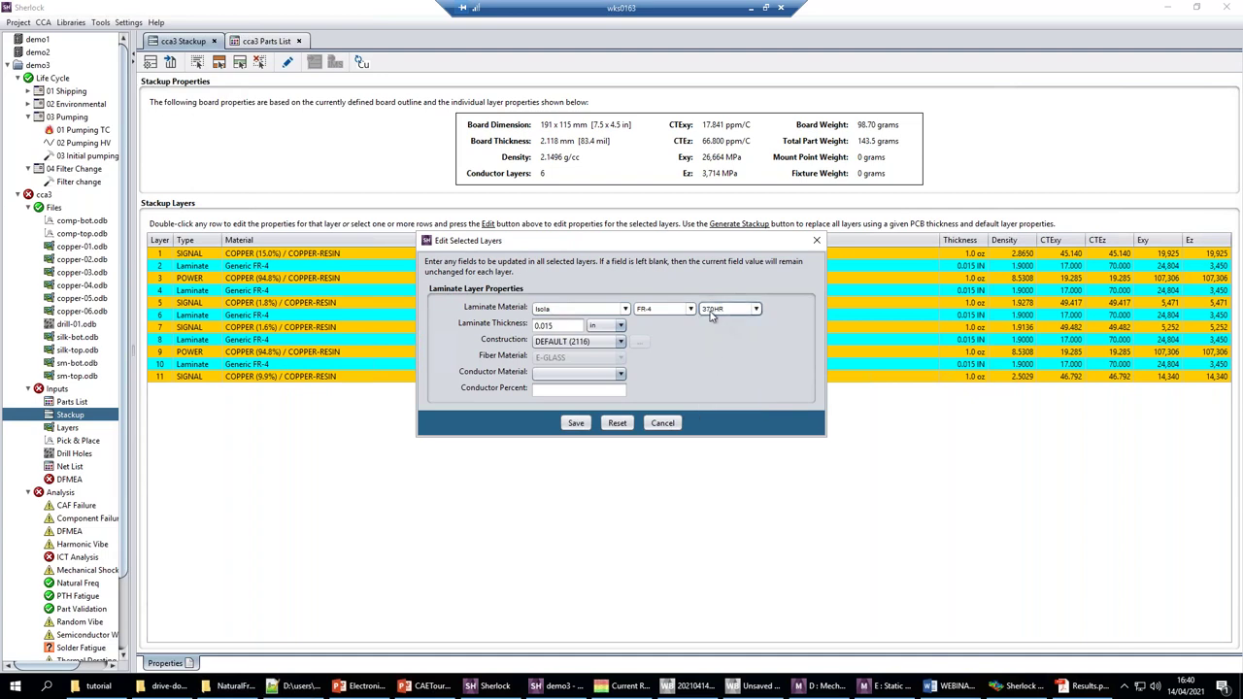
pyautogui.click(577, 424)
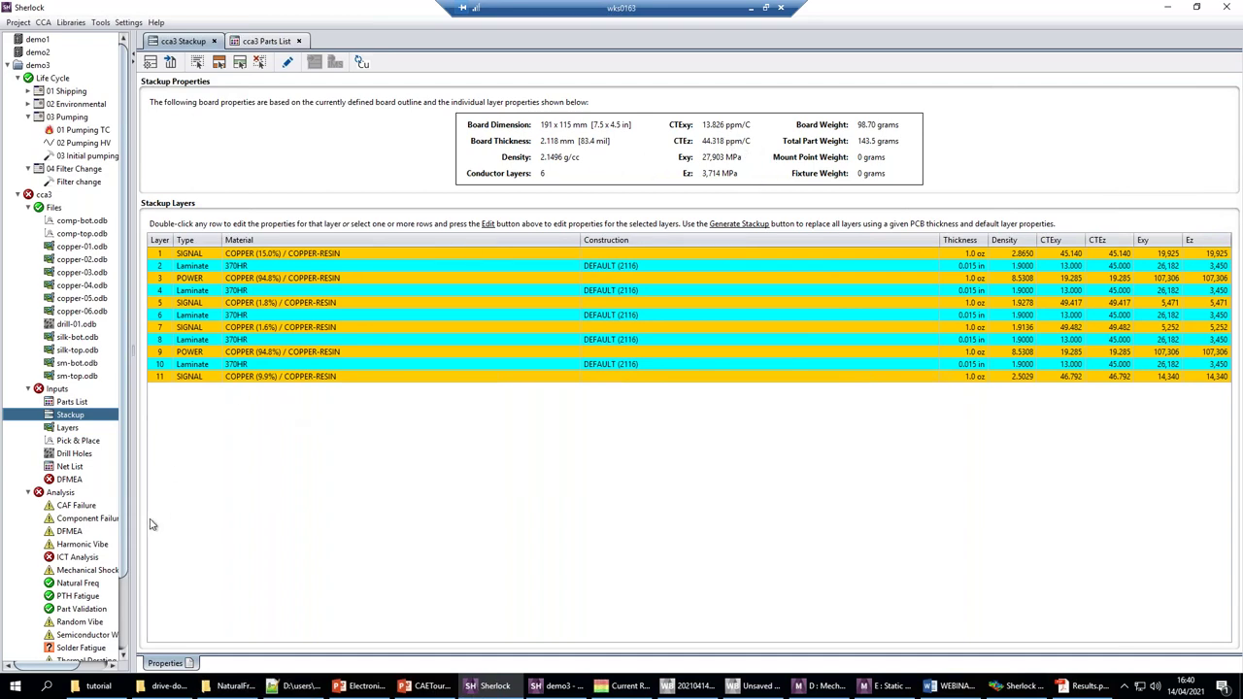
# Step: Clear the PTH Fatigue analysis results of cca3 and rerun the analysis with the 01 Pumping TC thermal event
pyautogui.scroll(-2, 121, 589)
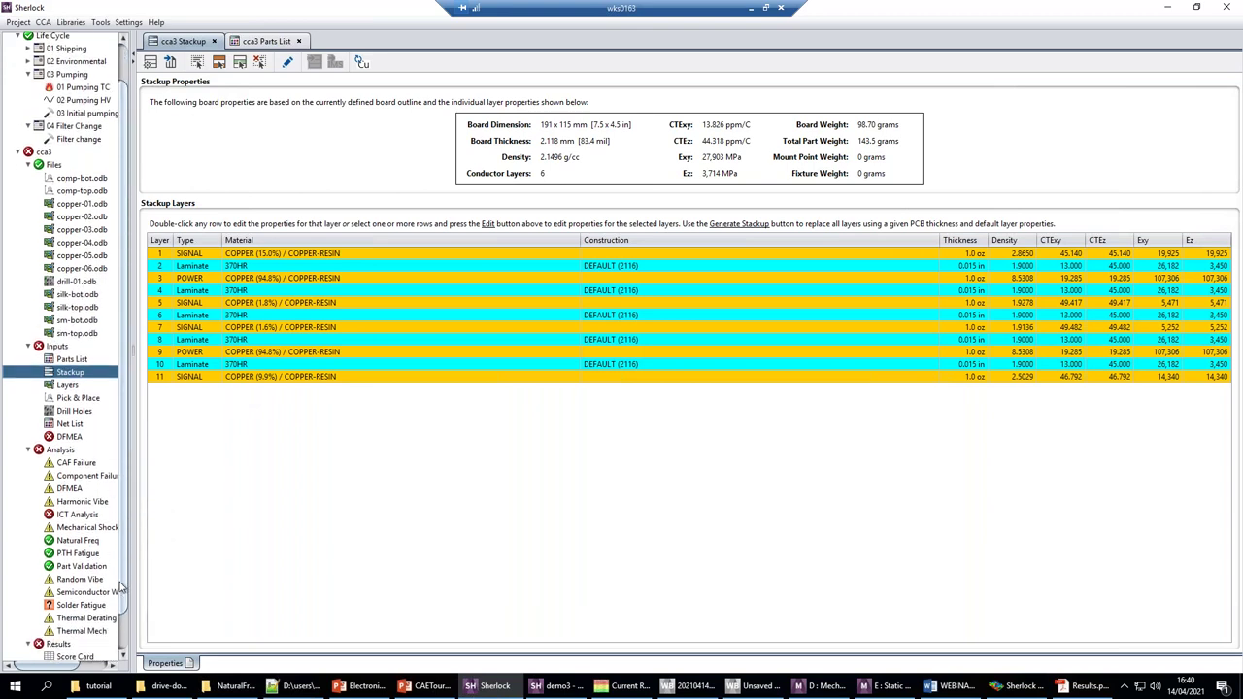
pyautogui.scroll(-2, 122, 590)
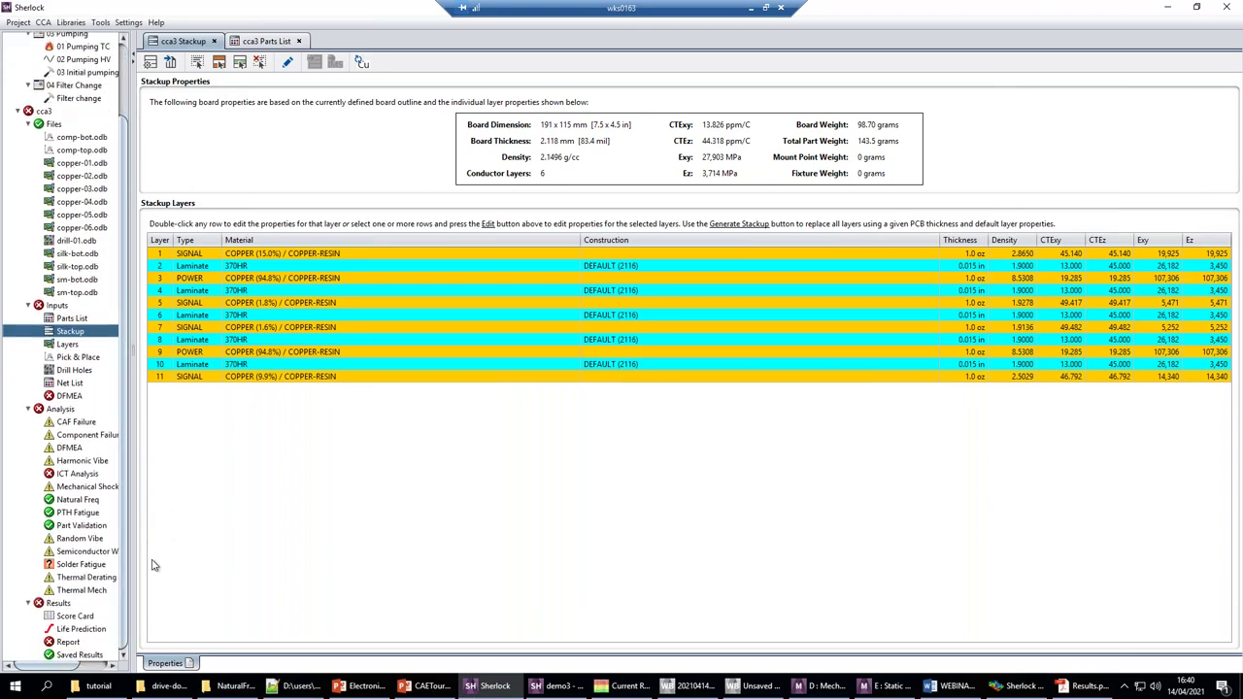
pyautogui.click(68, 515)
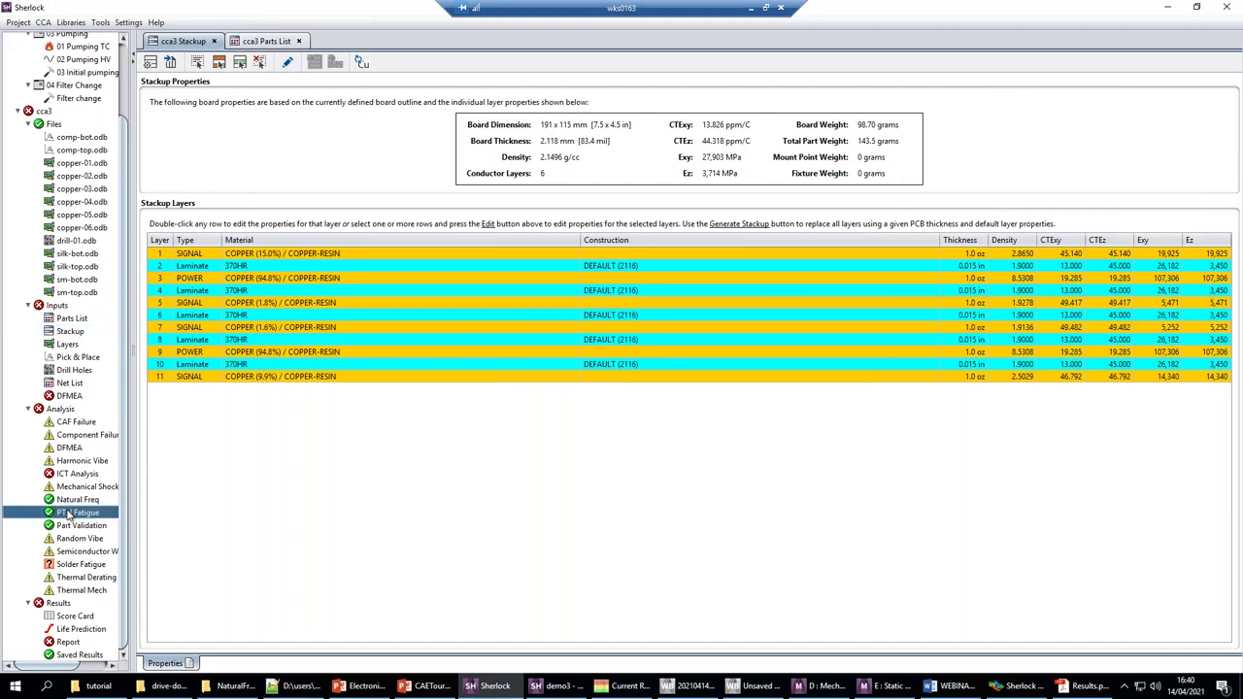
pyautogui.rightClick(68, 514)
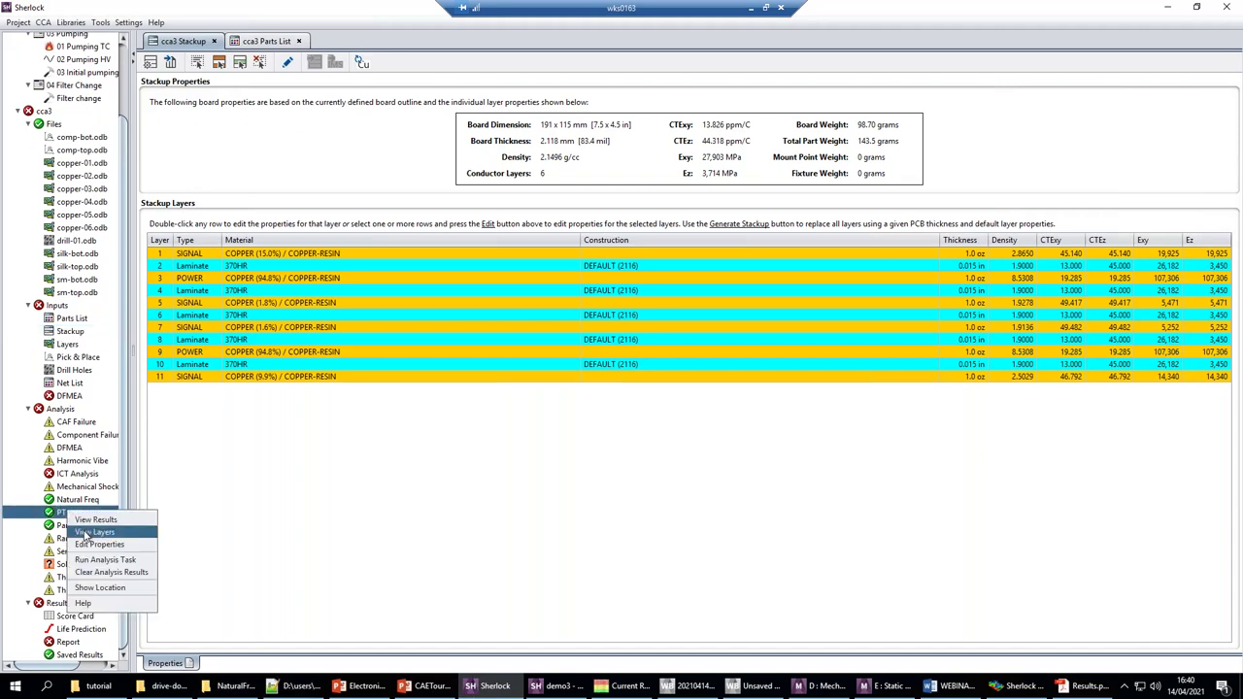
pyautogui.click(101, 579)
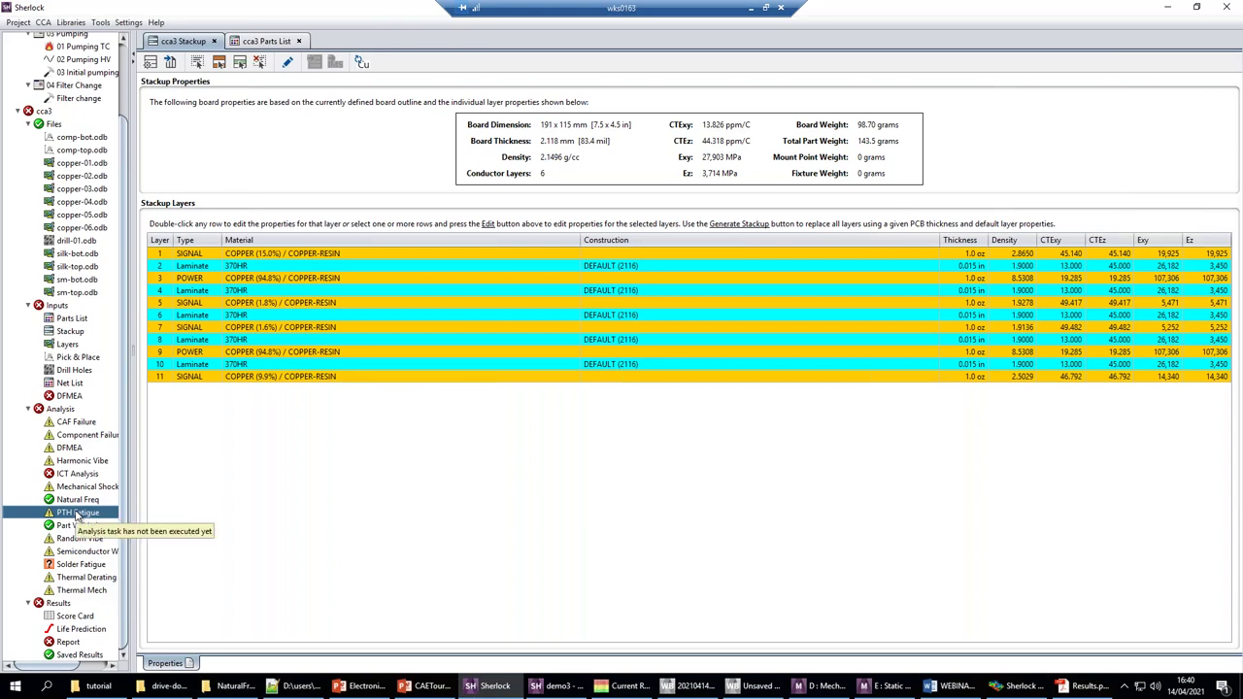
pyautogui.rightClick(77, 514)
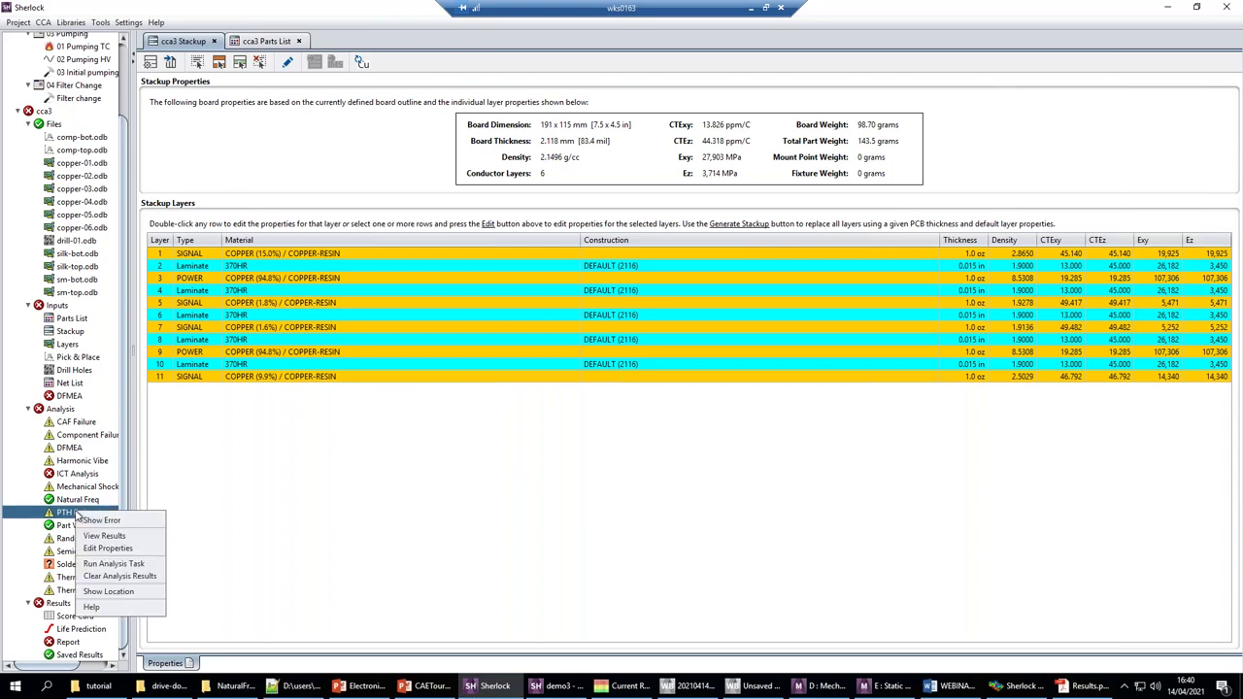
pyautogui.click(109, 565)
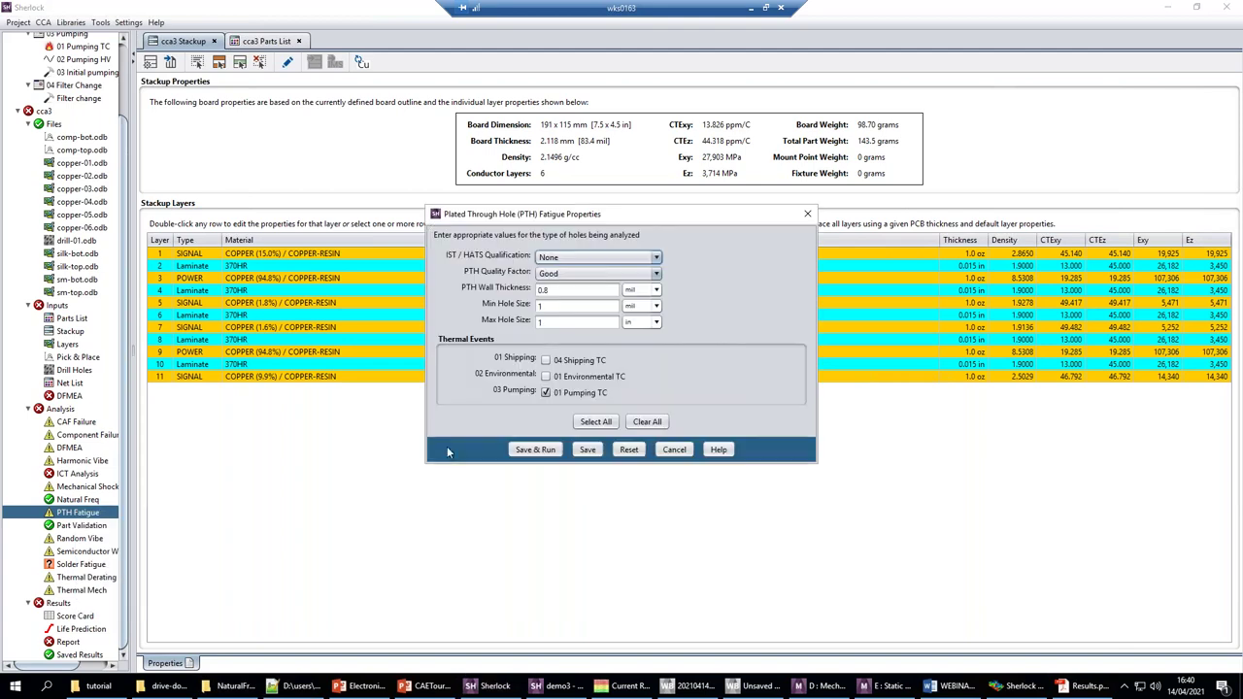
pyautogui.click(542, 450)
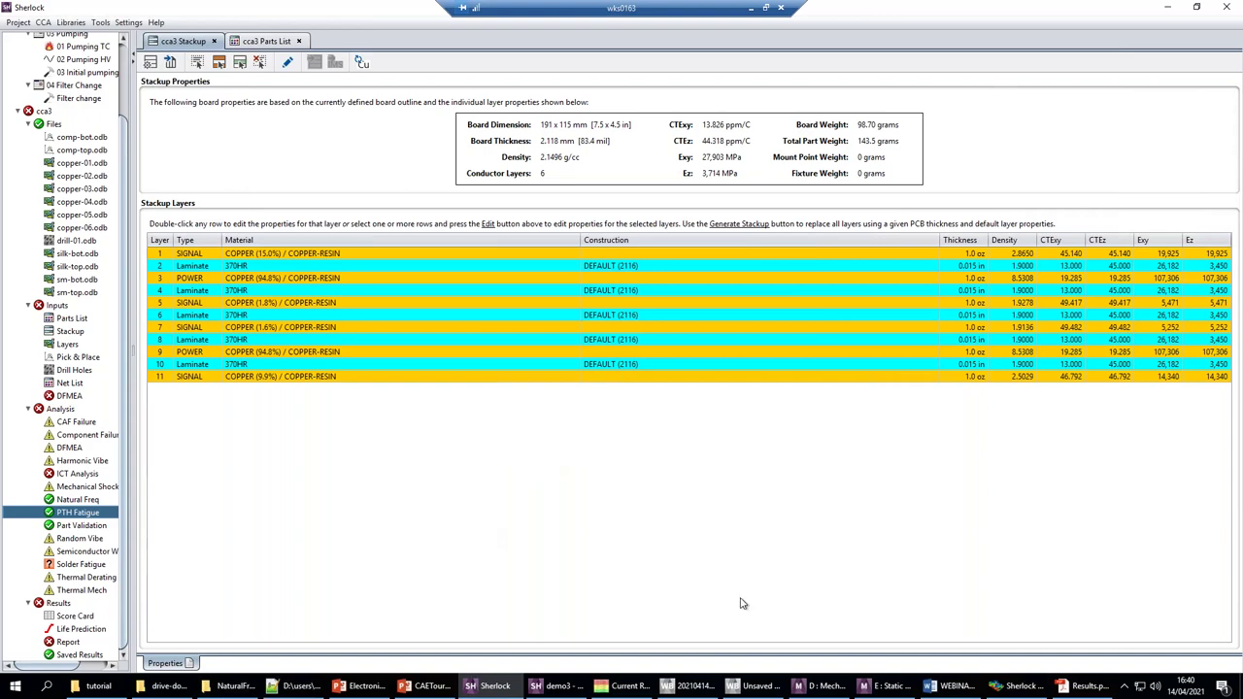
# Step: View the updated PTH Fatigue life prediction chart and the existing Solder Fatigue life prediction chart in the current results
pyautogui.click(618, 690)
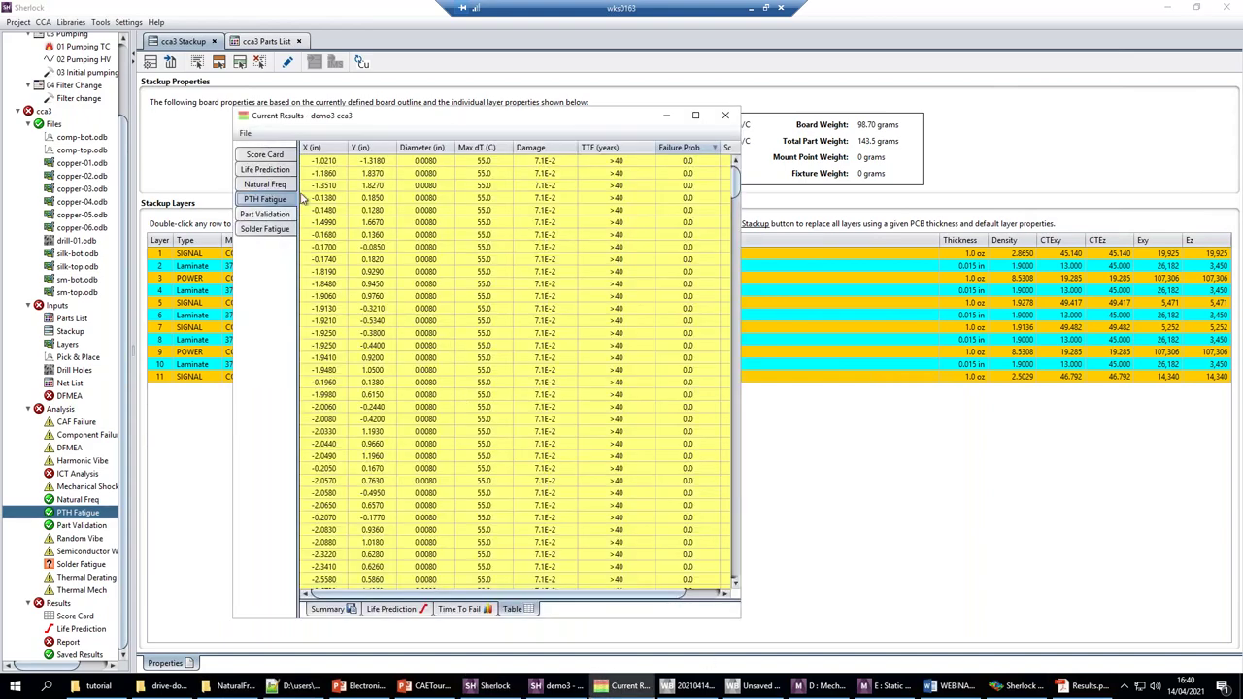
pyautogui.click(391, 608)
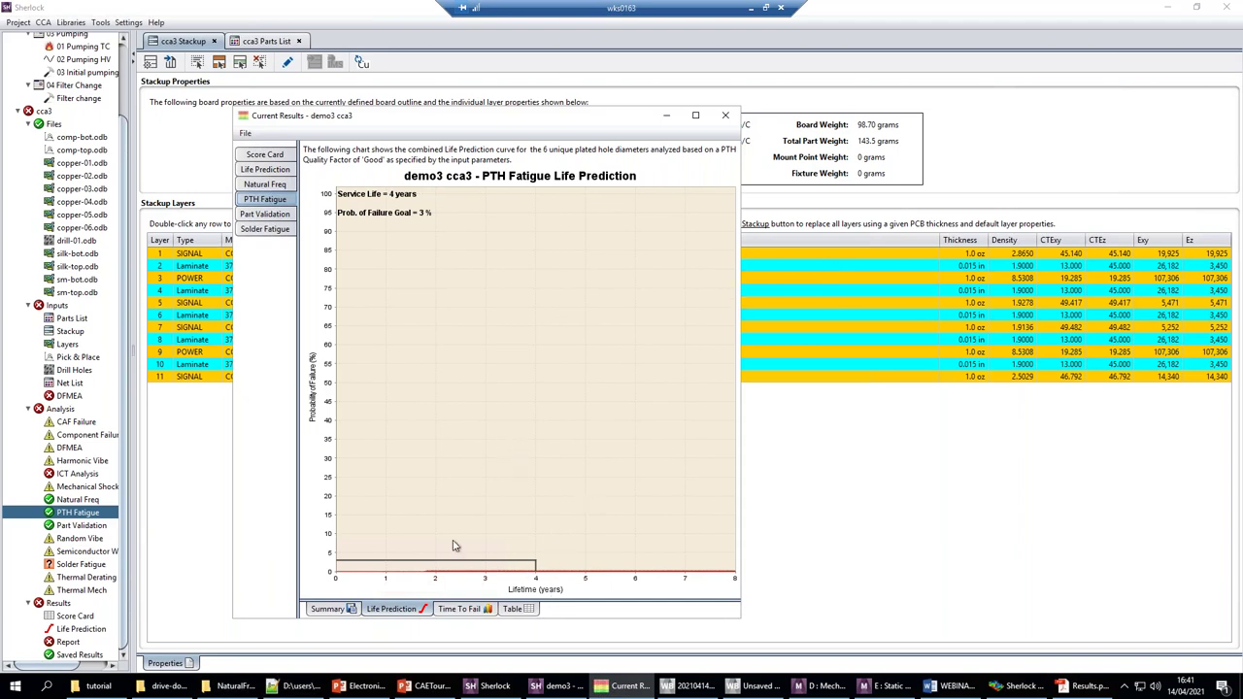
pyautogui.click(263, 231)
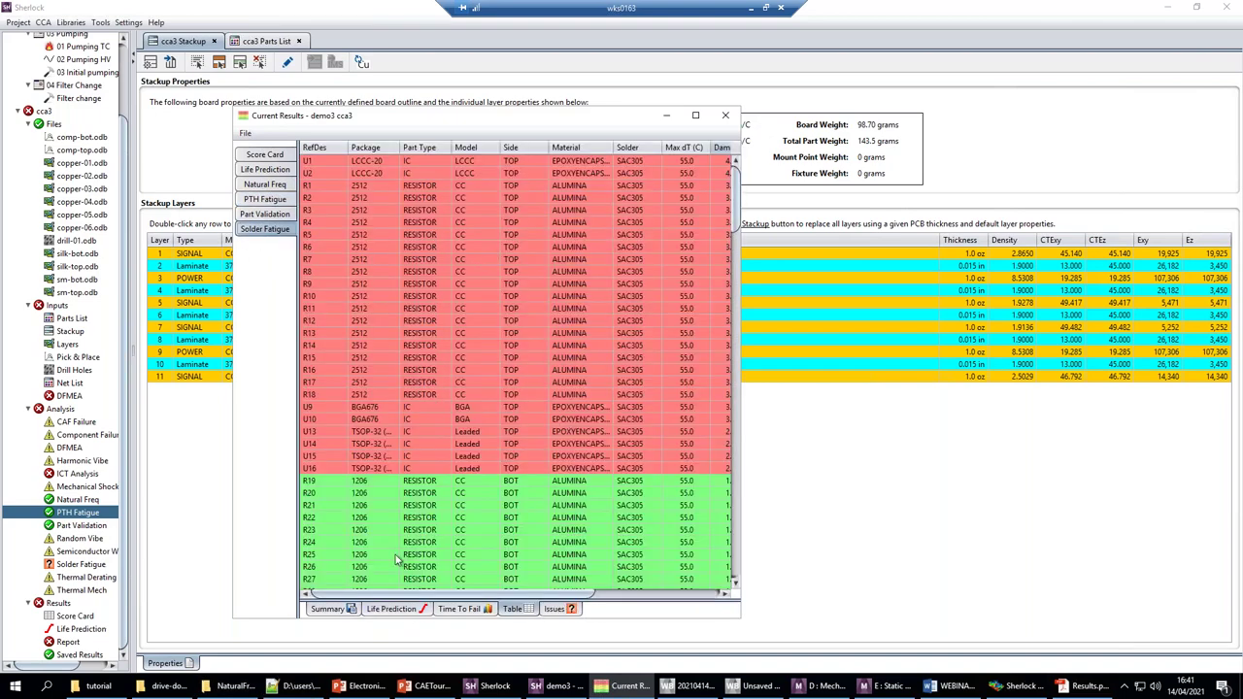
pyautogui.click(389, 610)
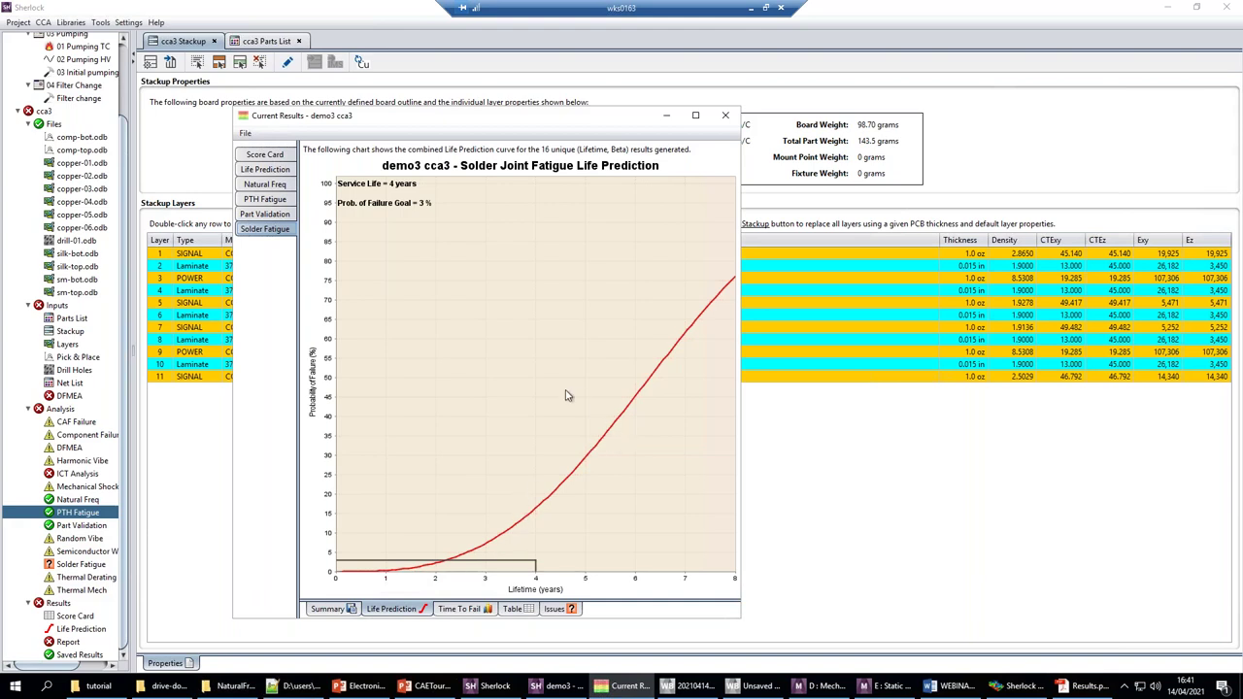
# Step: Clear the Solder Fatigue analysis results of cca3 and rerun the analysis with its saved properties
pyautogui.click(78, 565)
pyautogui.rightClick(77, 565)
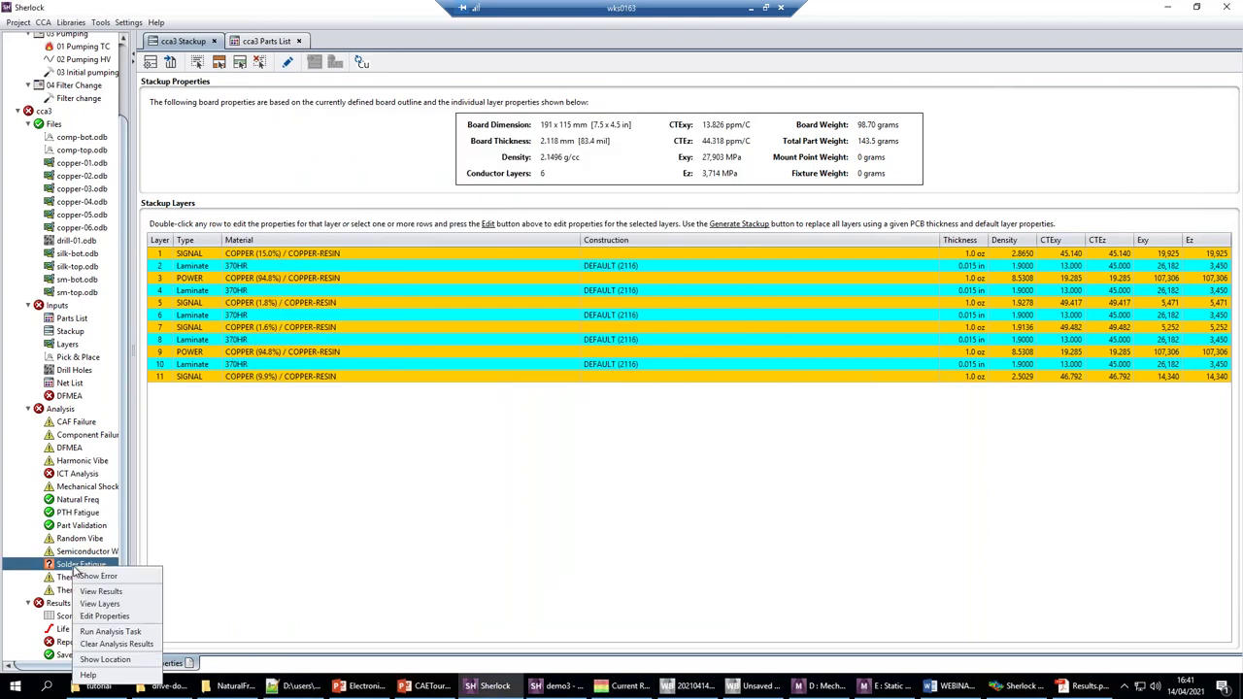
pyautogui.click(100, 645)
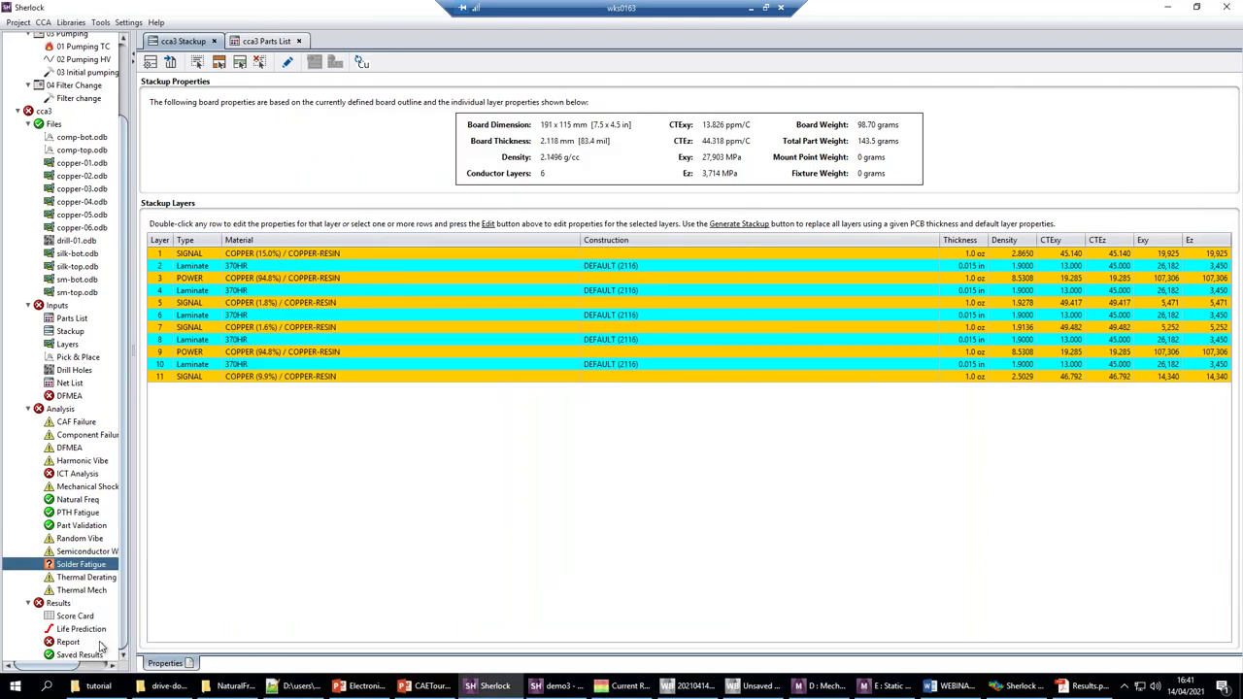
pyautogui.rightClick(78, 571)
pyautogui.click(109, 622)
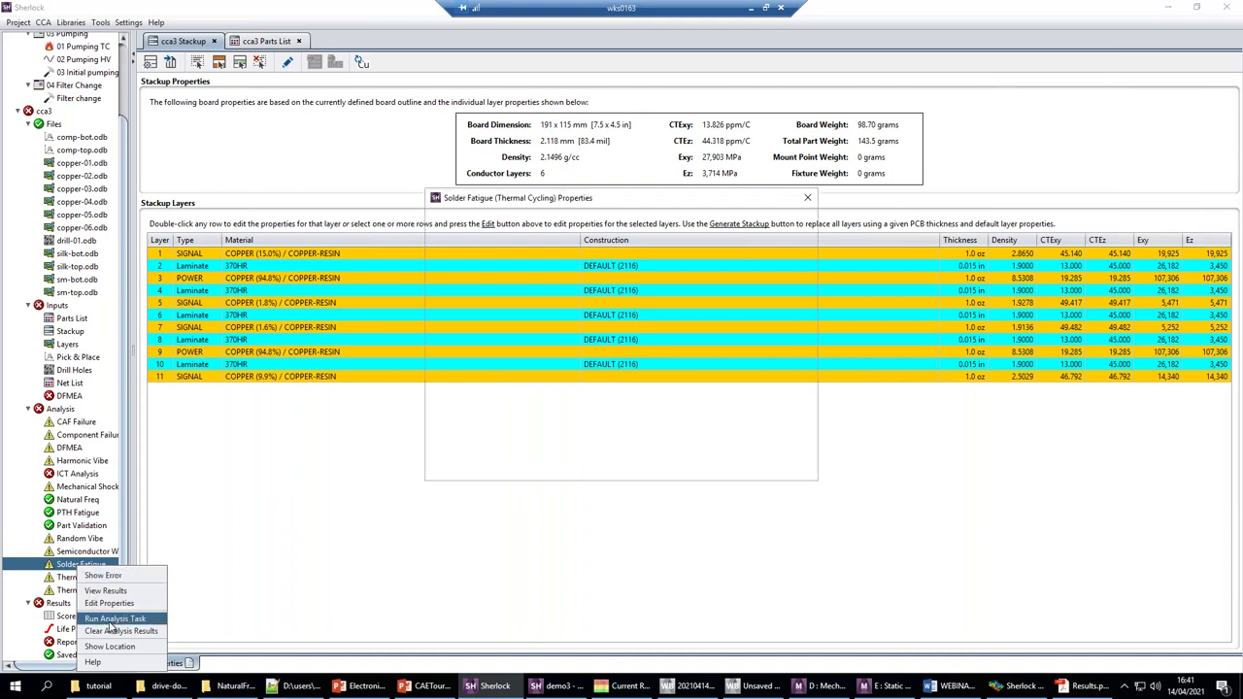
pyautogui.click(535, 464)
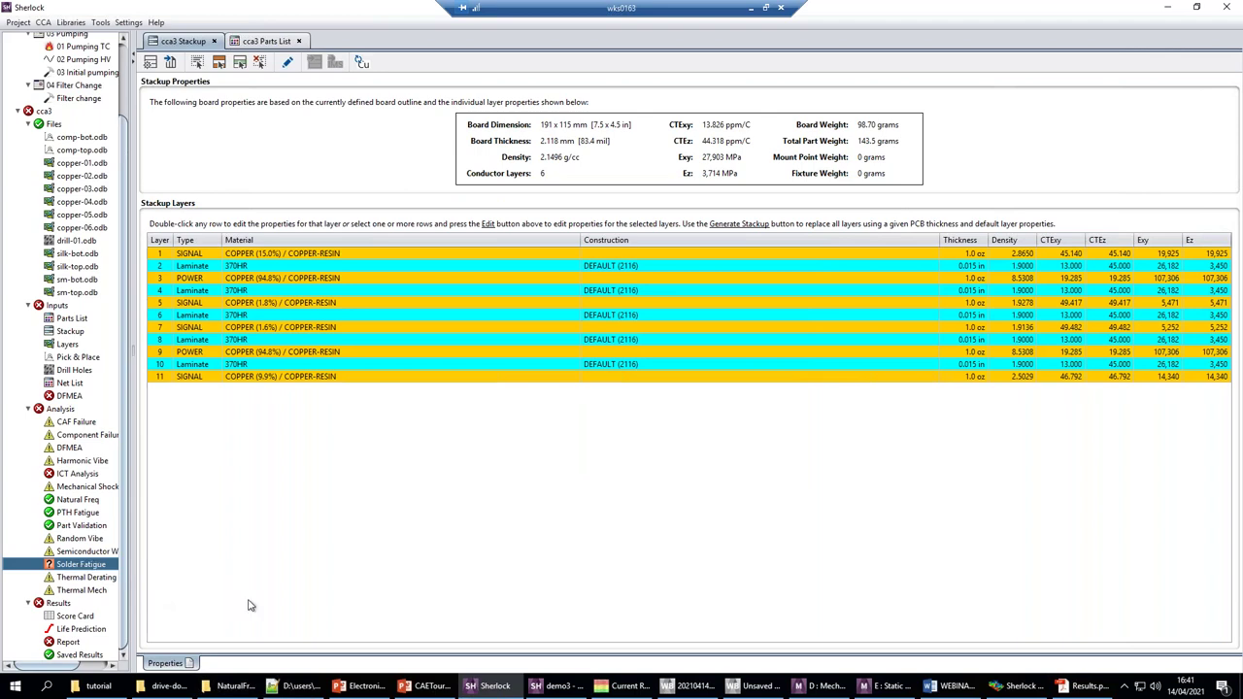
# Step: Examine the updated Solder Fatigue life prediction chart and the per-component results table
pyautogui.click(622, 687)
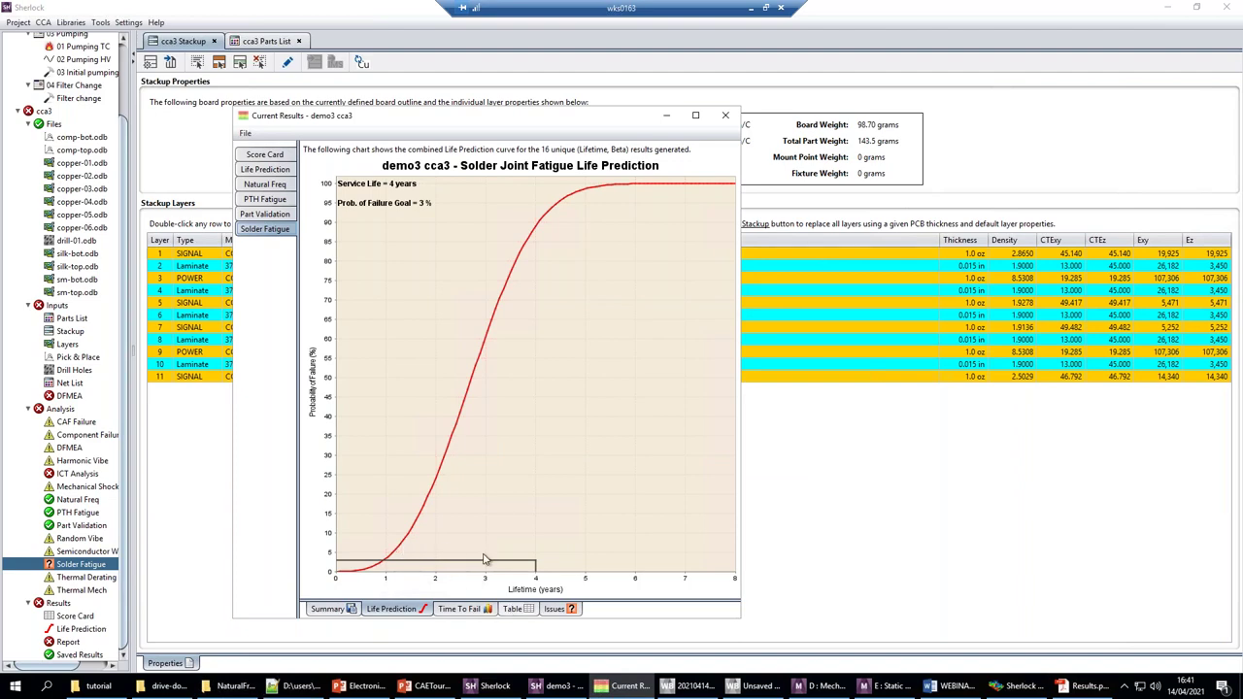
pyautogui.click(512, 609)
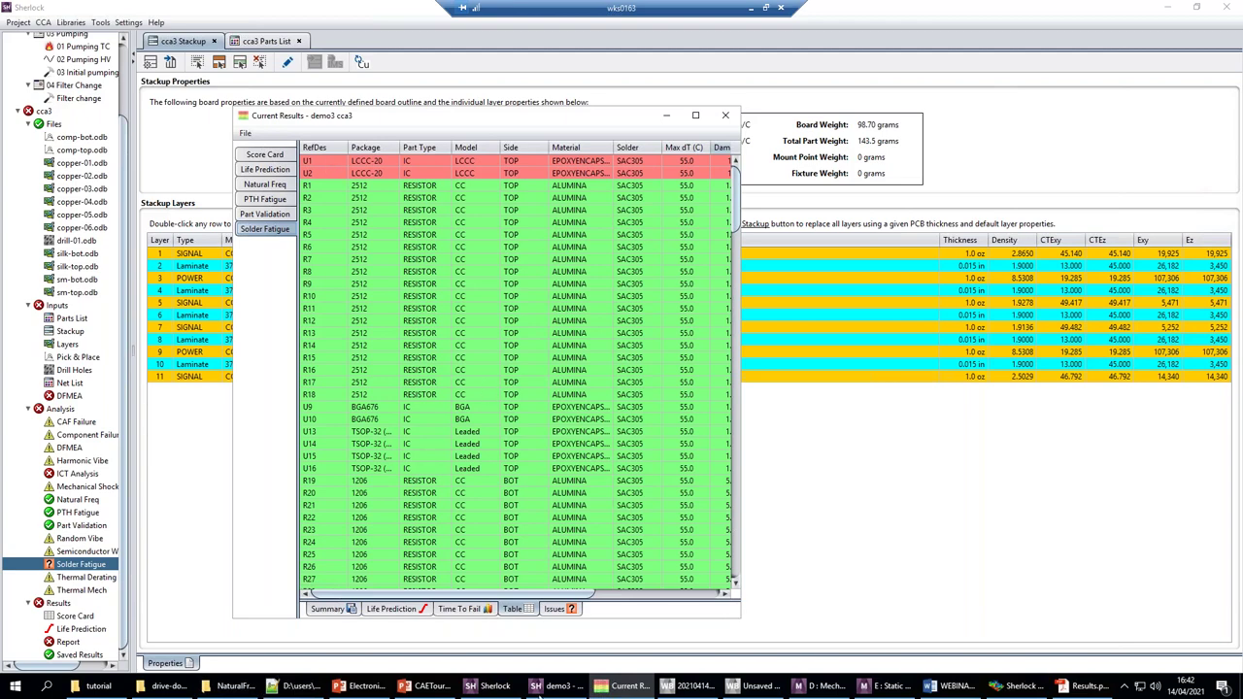
# Step: In the cca3 layer viewer, hide the FEA Results and display the red low-score Solder Fatigue Top layer on the board
pyautogui.click(67, 346)
pyautogui.doubleClick(62, 349)
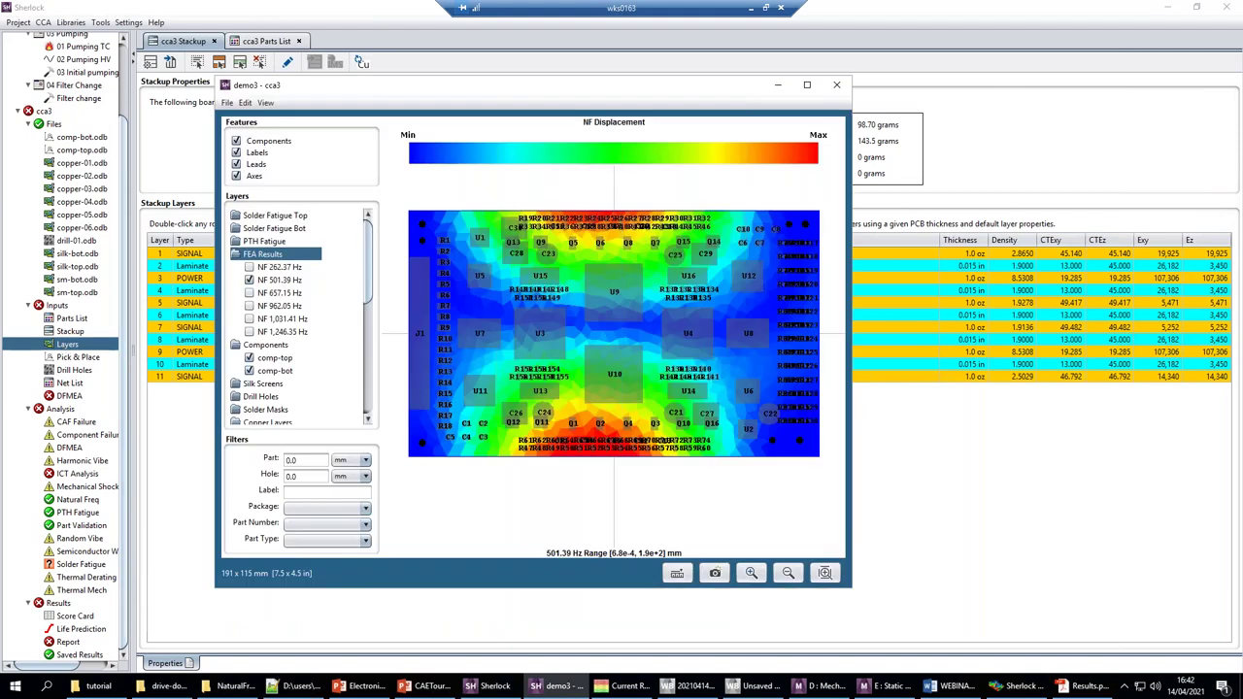
pyautogui.click(238, 229)
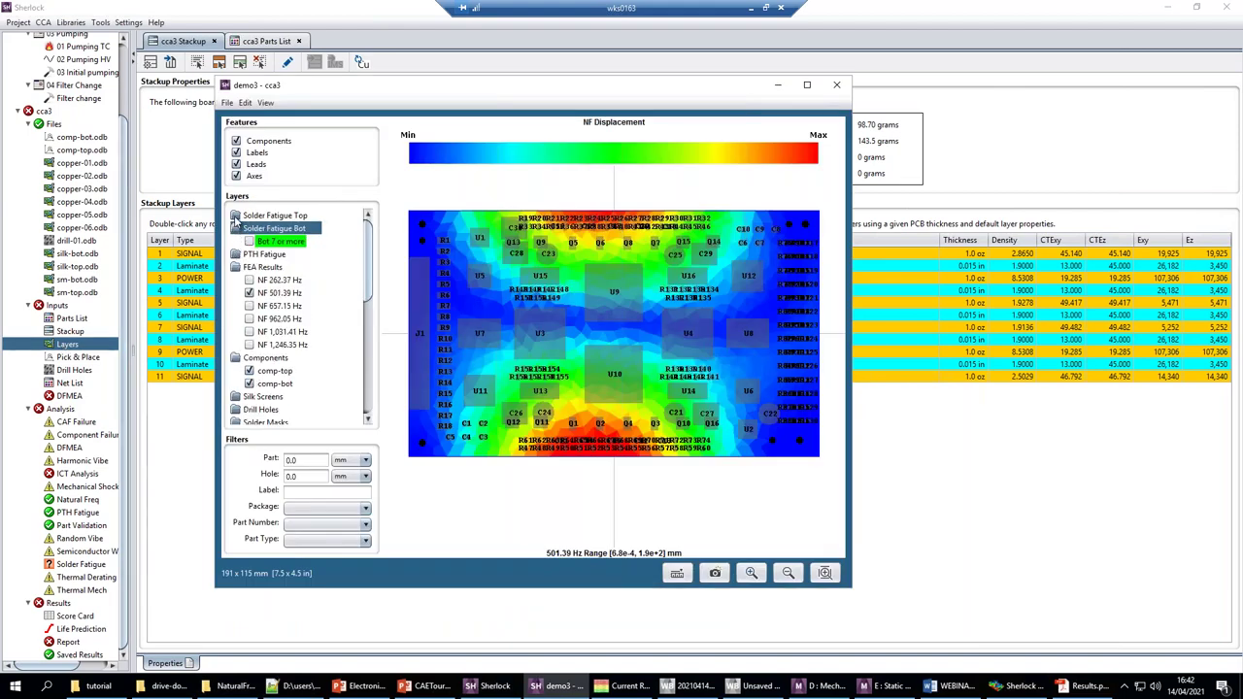
pyautogui.click(235, 218)
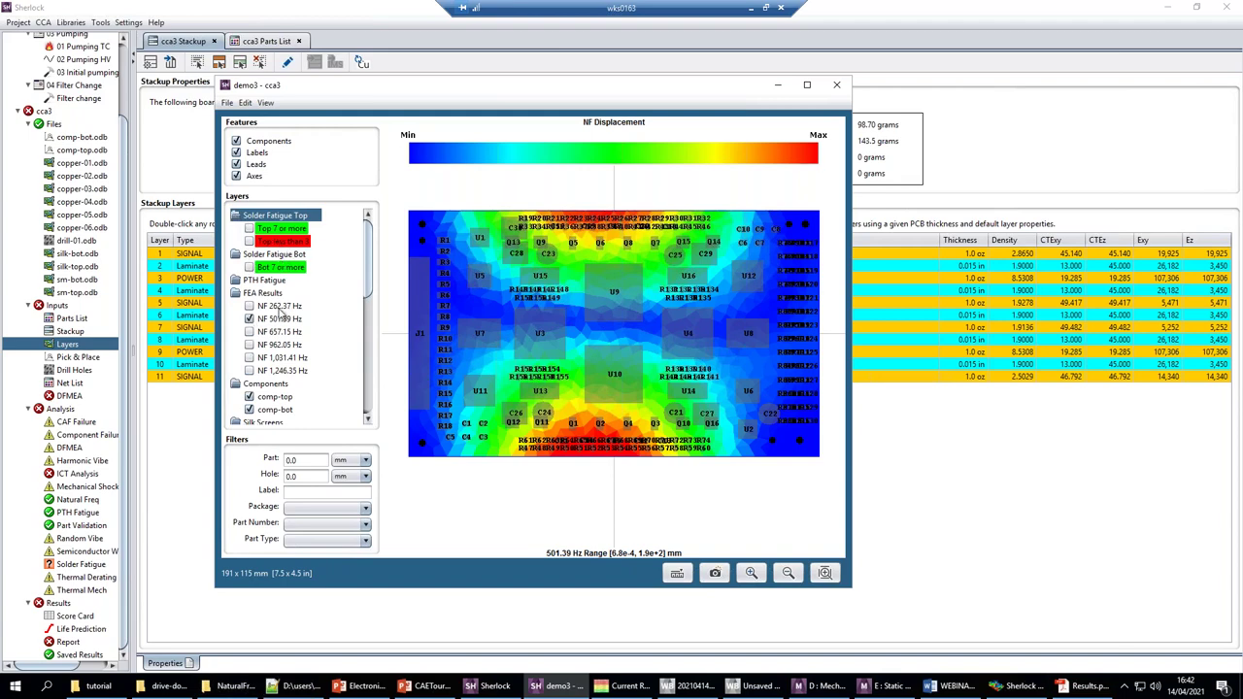
pyautogui.click(270, 292)
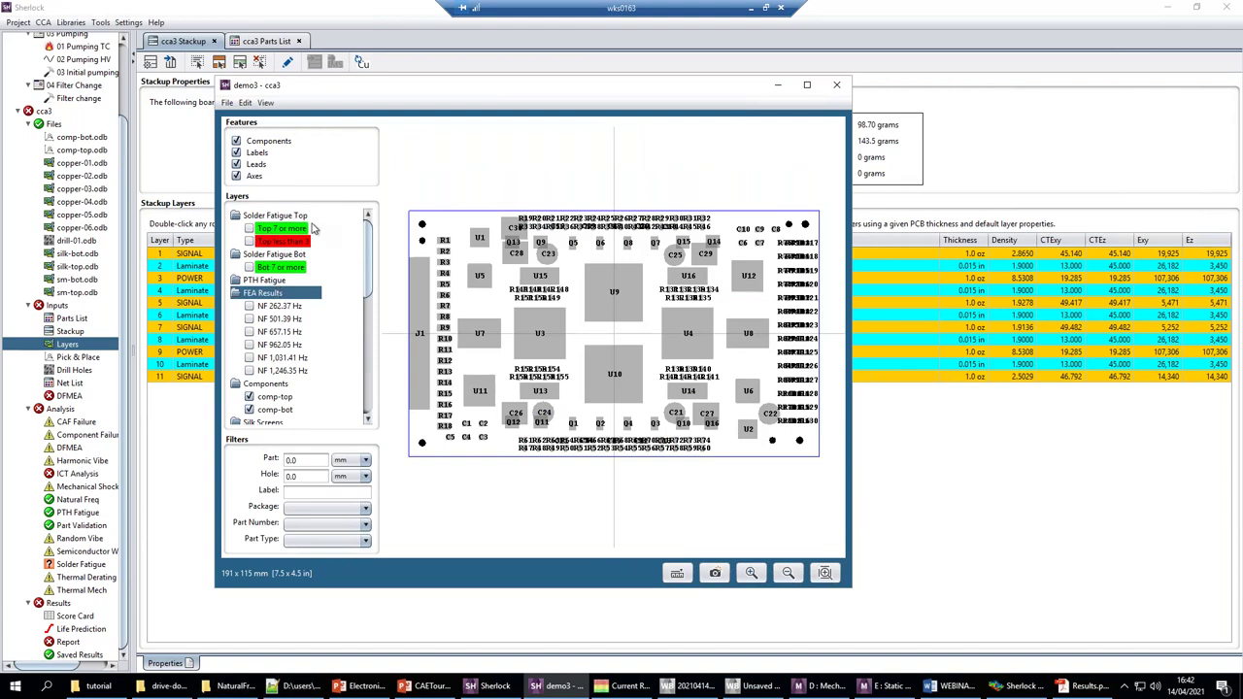
pyautogui.click(249, 241)
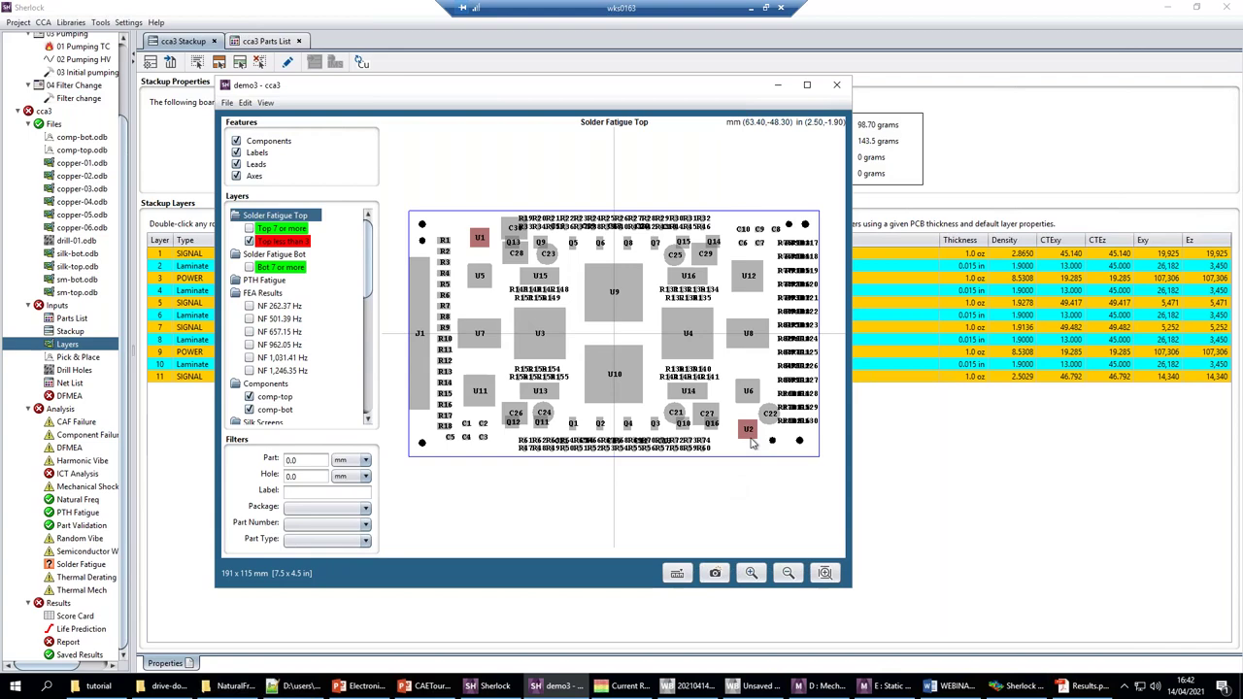
# Step: Add the file 20210414_con_case.wbpj from the tutorial folder to the Files of cca3
pyautogui.click(185, 439)
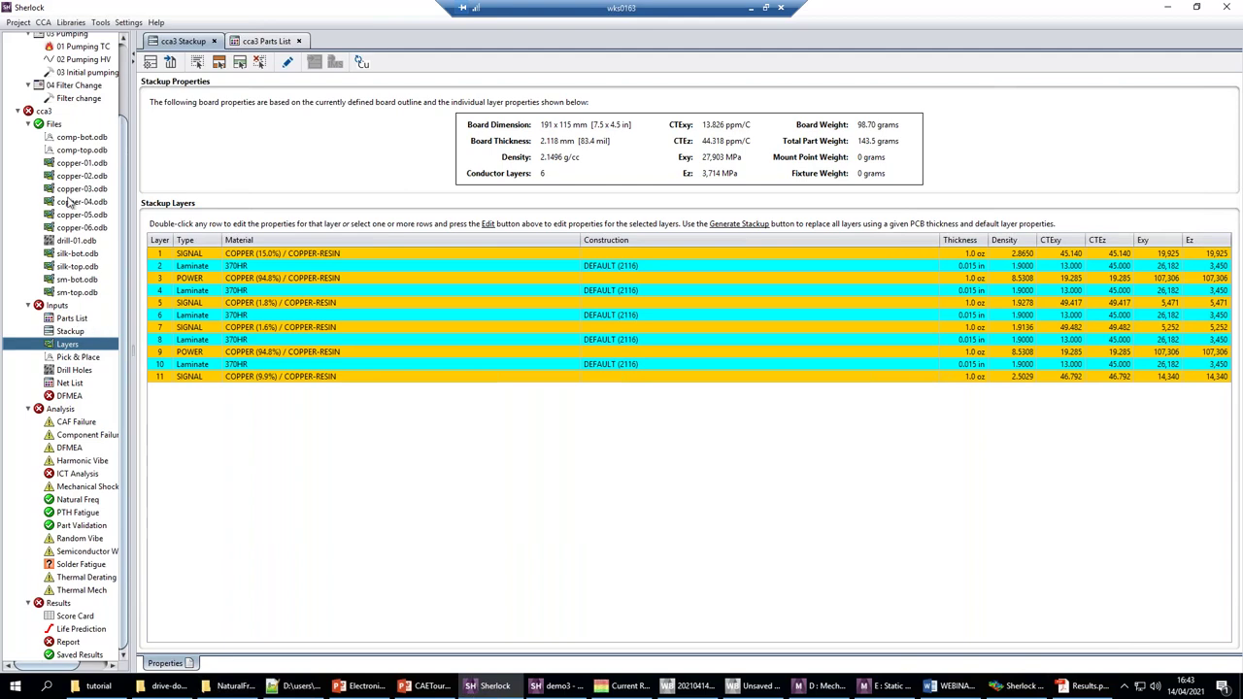
pyautogui.rightClick(52, 126)
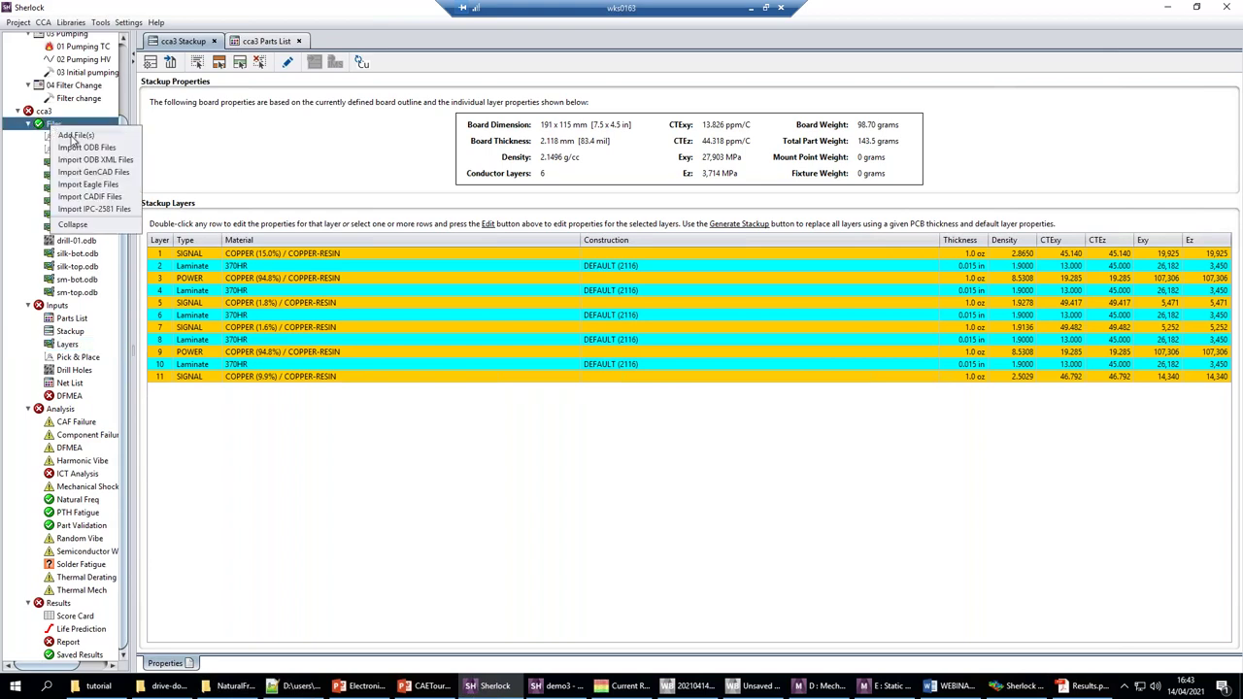
pyautogui.click(75, 136)
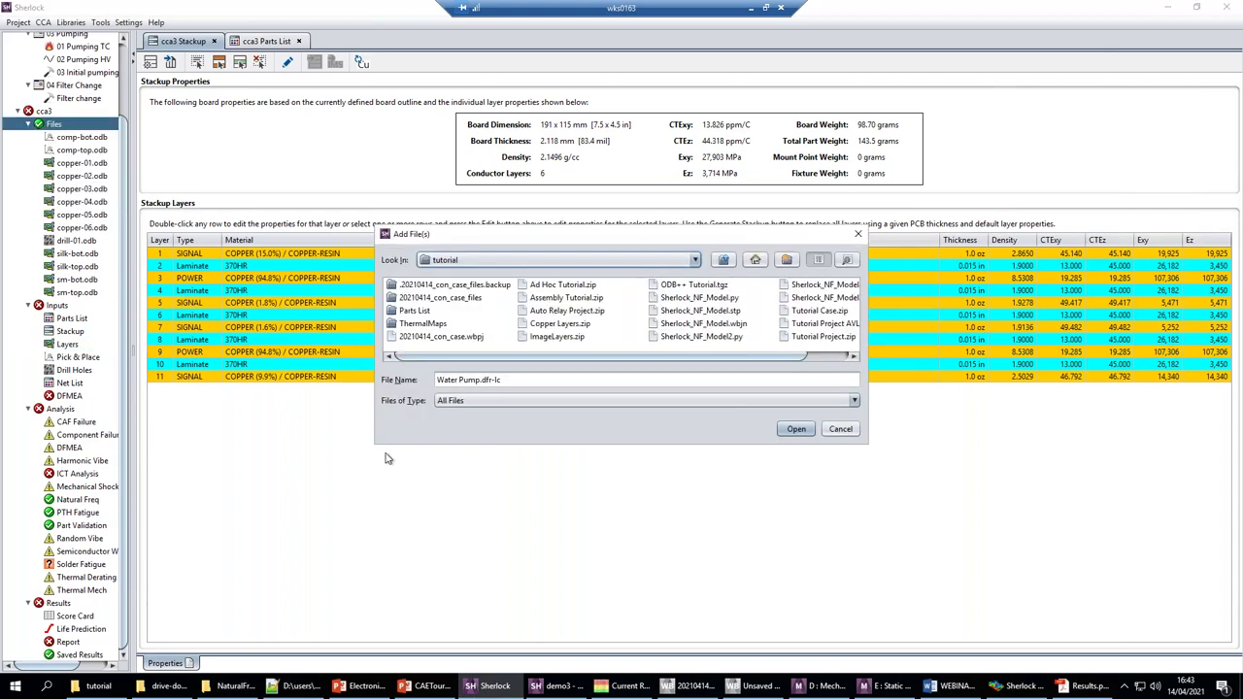
pyautogui.doubleClick(428, 336)
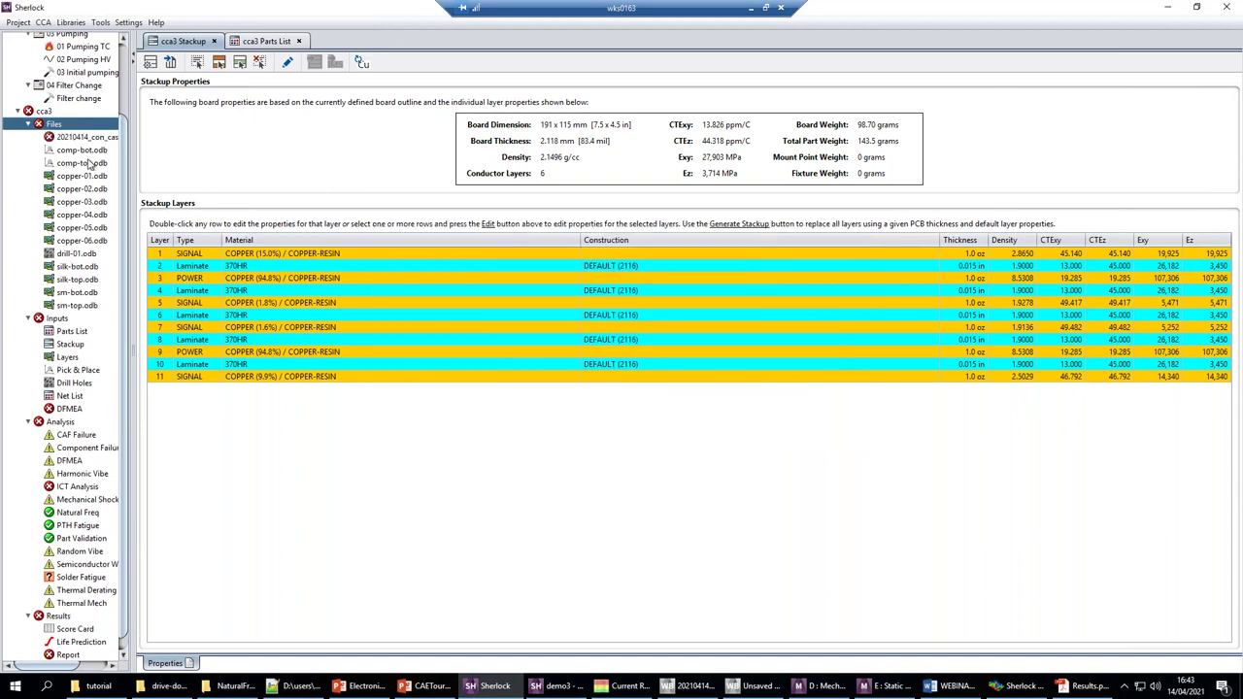
# Step: Add Thermal Image.jpg from the ThermalMaps folder to the Files of cca3
pyautogui.rightClick(55, 126)
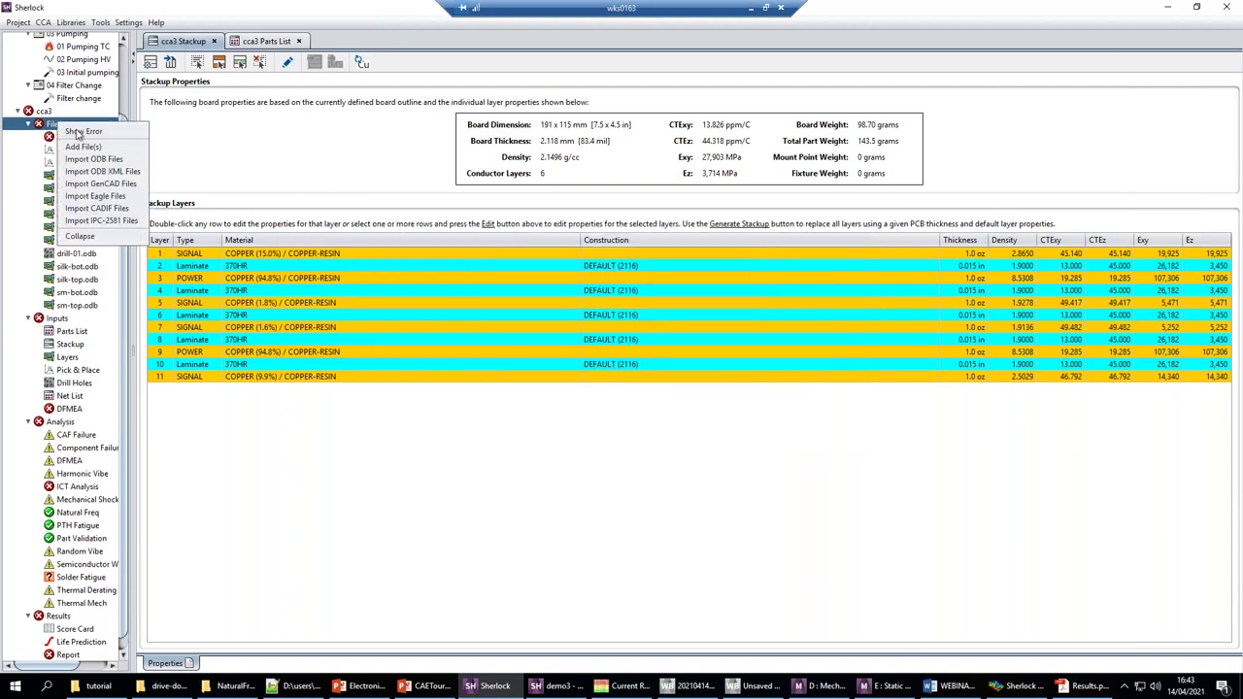
pyautogui.click(99, 148)
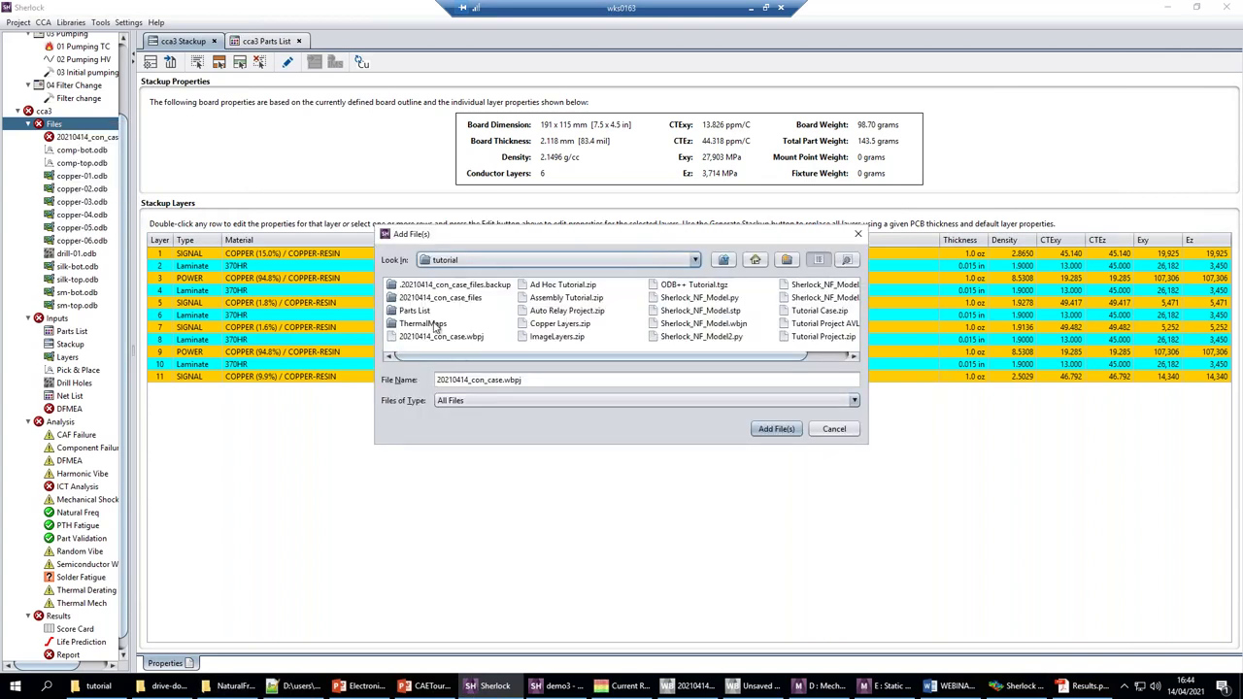
pyautogui.doubleClick(432, 325)
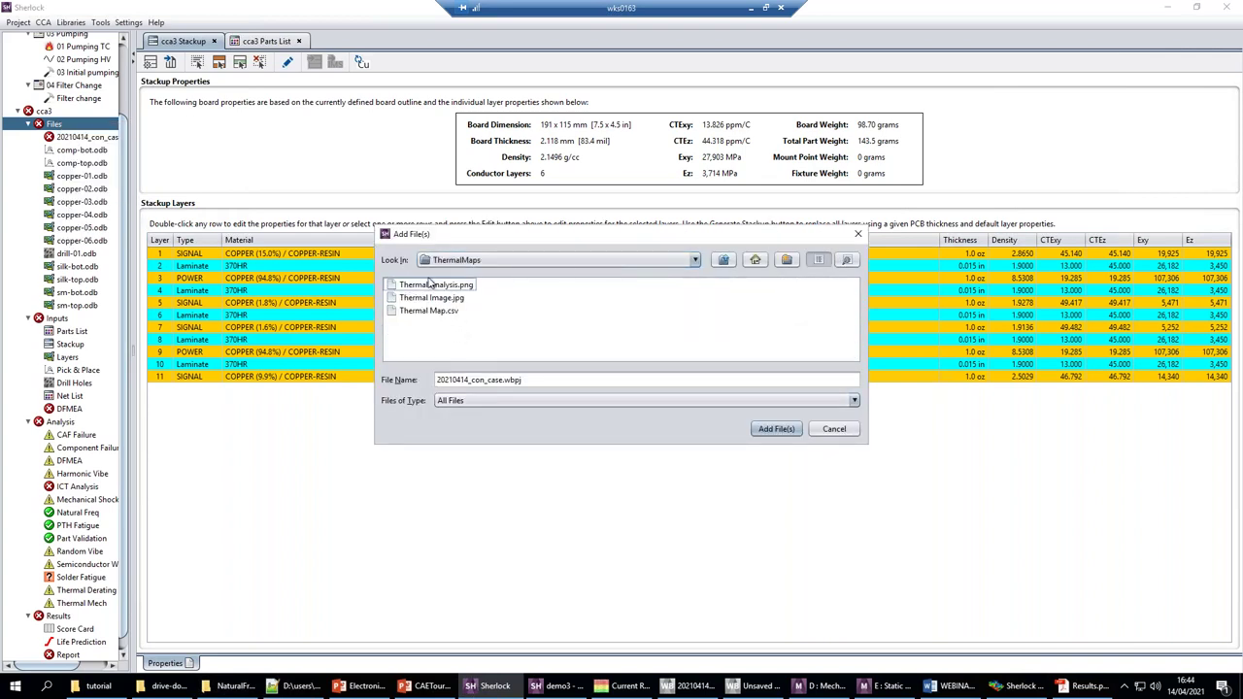
pyautogui.click(446, 302)
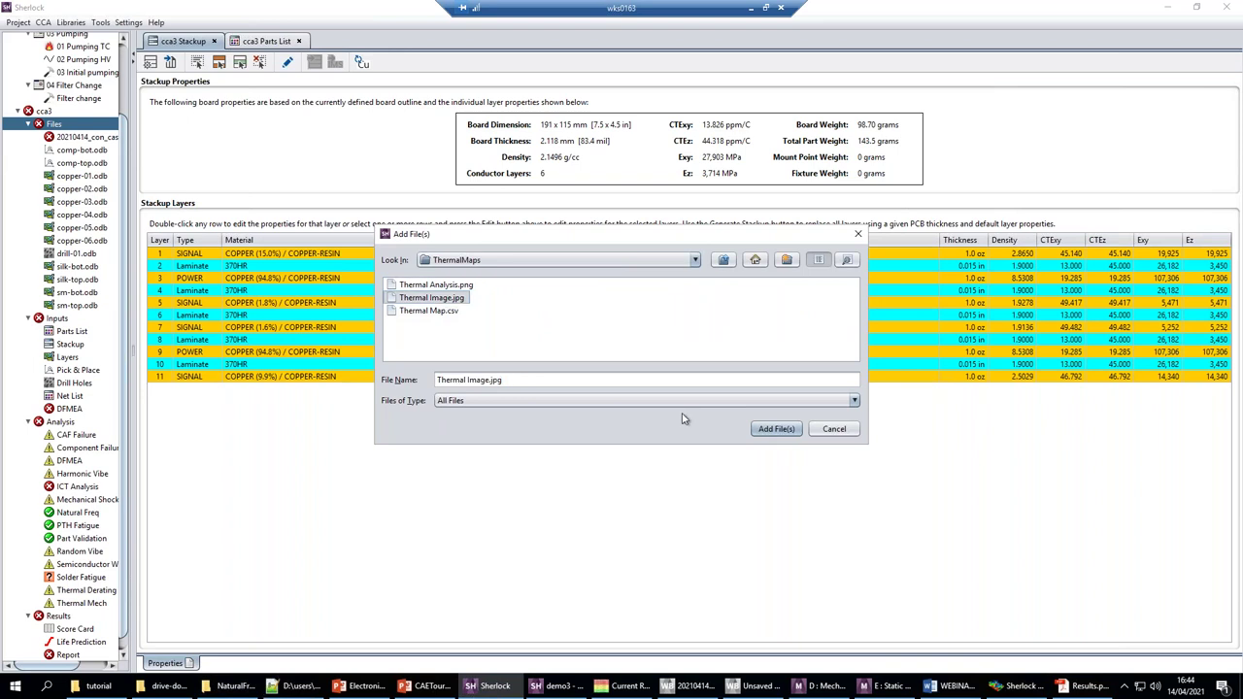
pyautogui.press('Return')
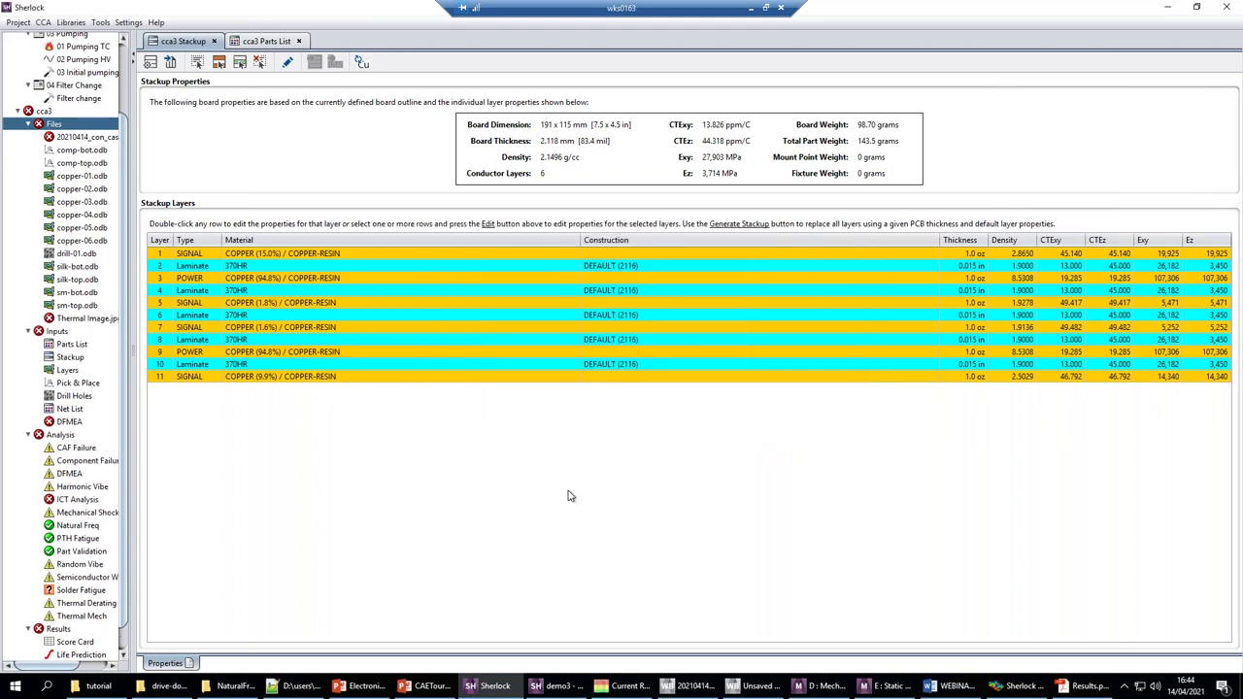
# Step: View the added Thermal Image.jpg file to examine the board's thermal picture and its temperature legend
pyautogui.click(81, 320)
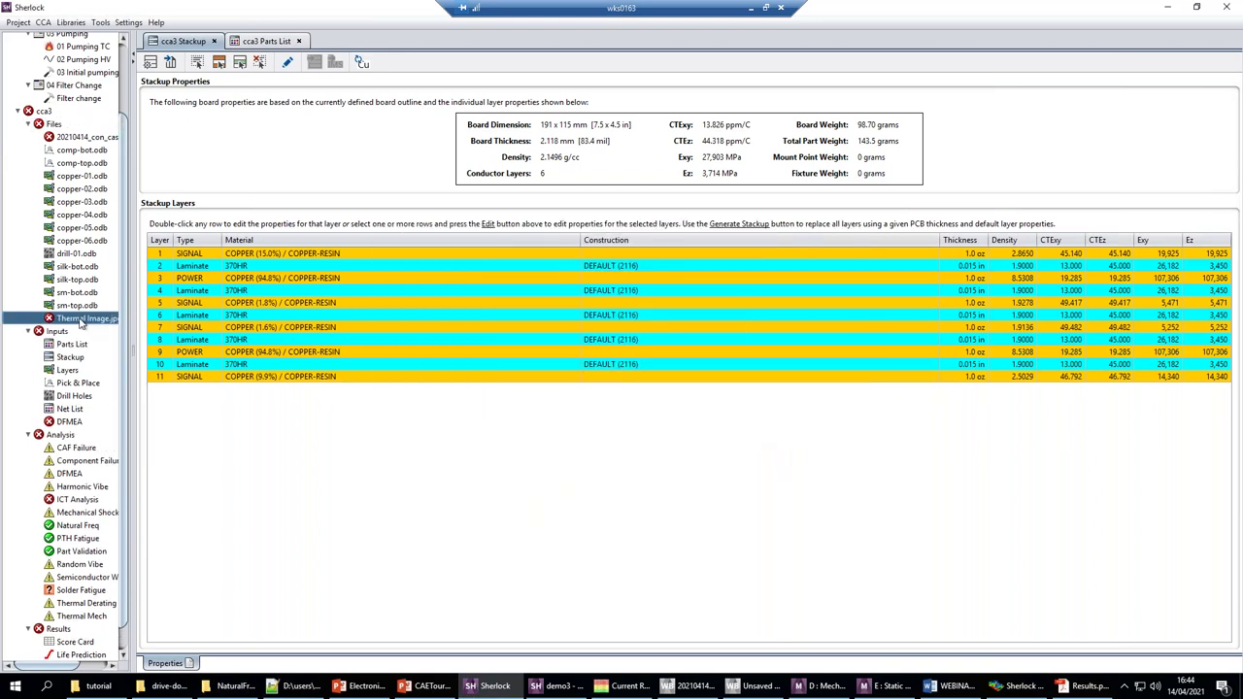
pyautogui.rightClick(82, 325)
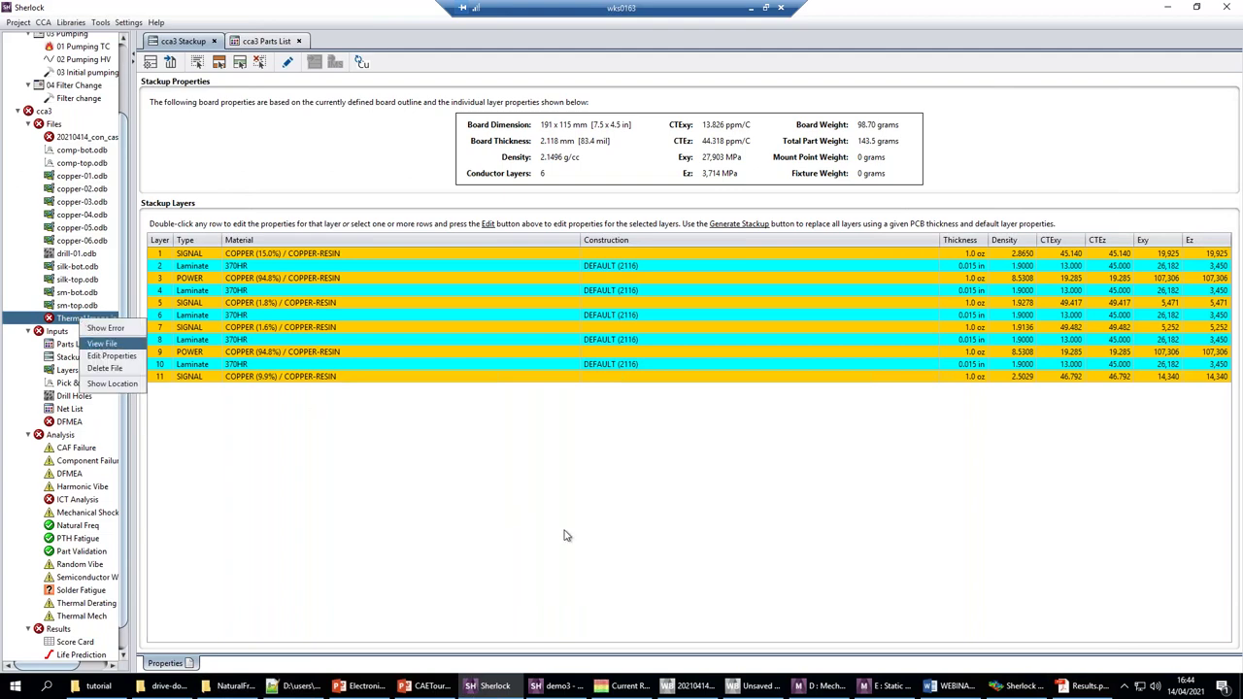
pyautogui.press('Return')
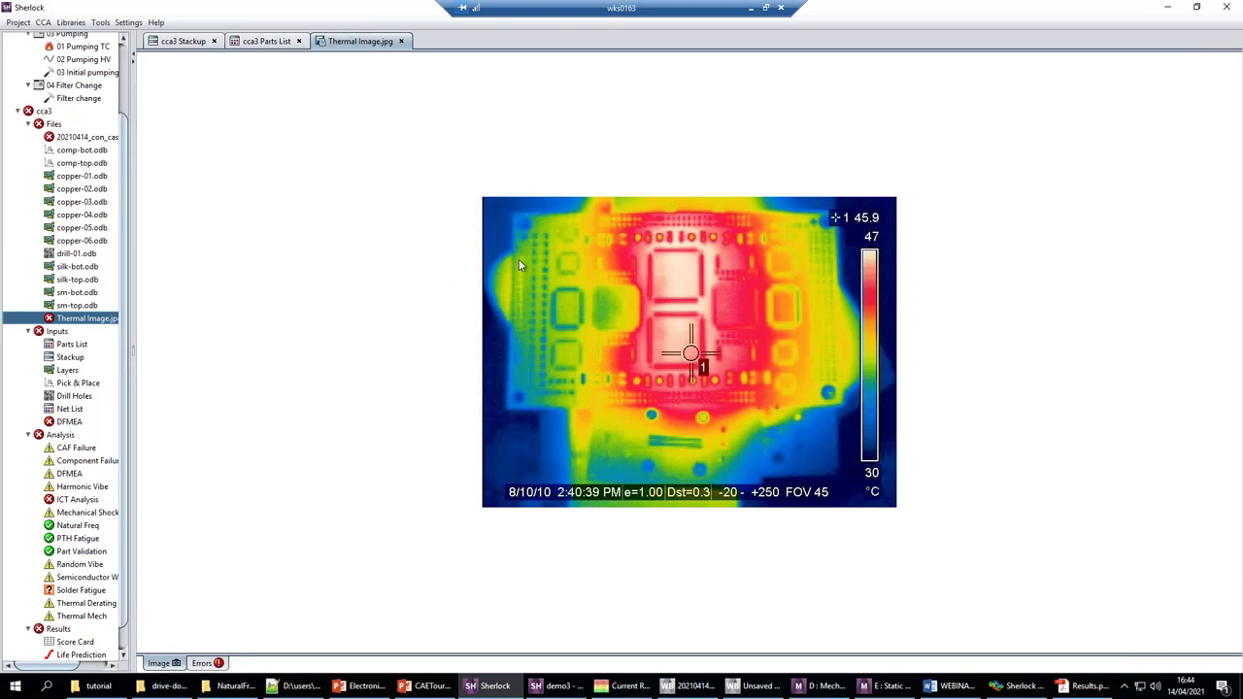
# Step: In the file properties of Thermal Image.jpg, set the file type to Thermal Map (Image)
pyautogui.rightClick(83, 323)
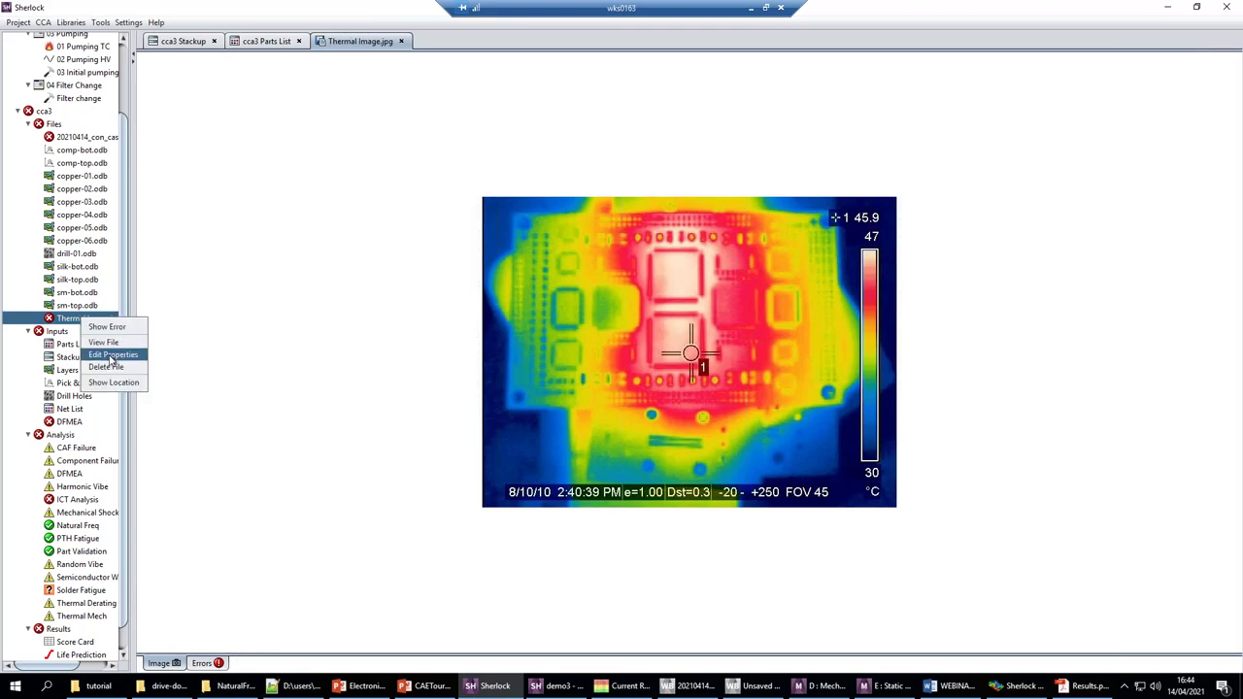
pyautogui.click(113, 355)
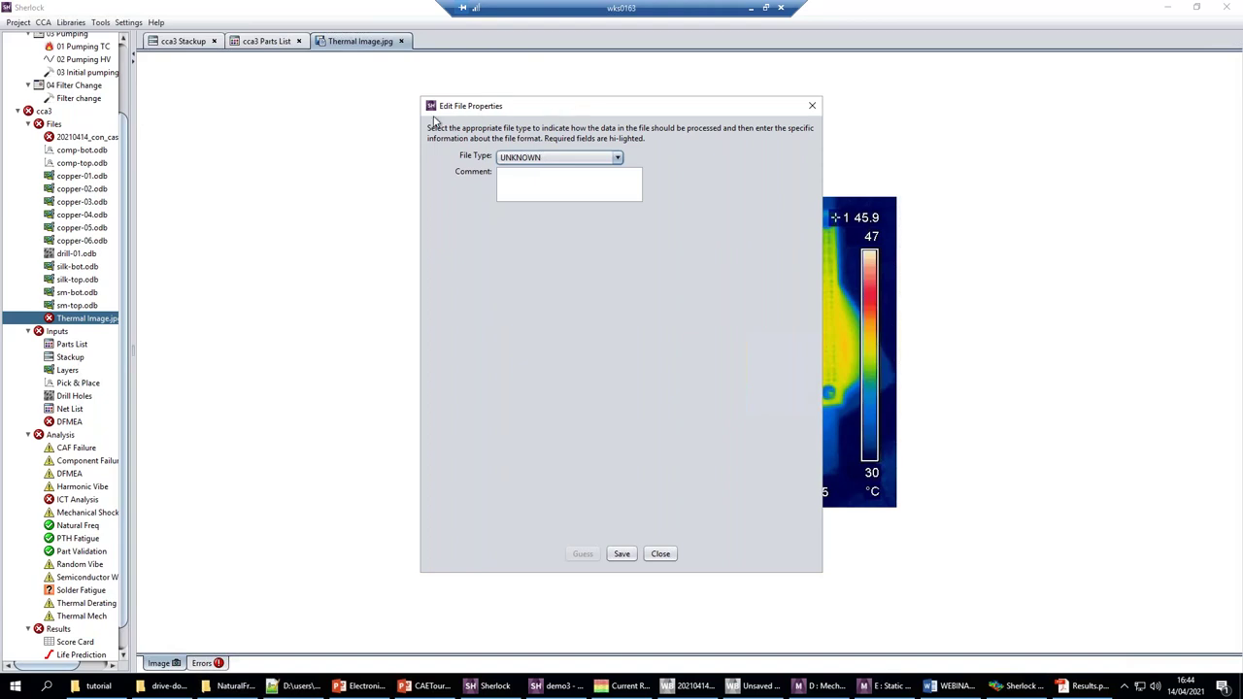
pyautogui.click(483, 169)
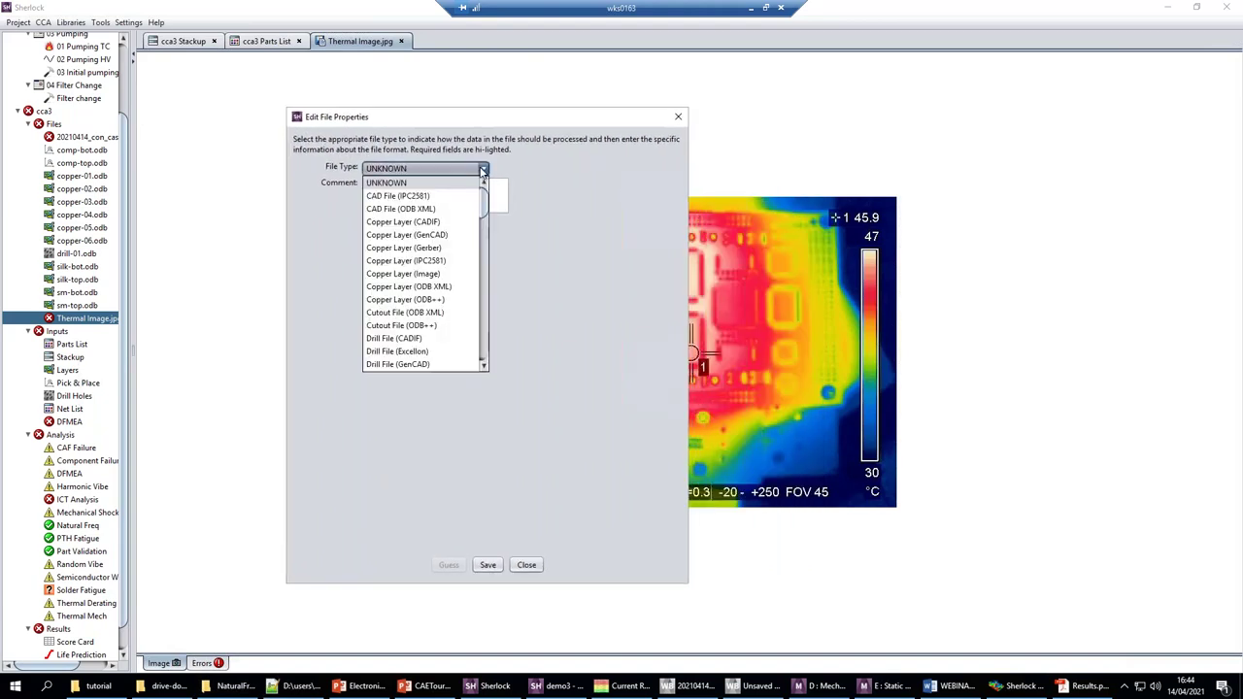
pyautogui.moveTo(485, 201); pyautogui.dragTo(473, 390)
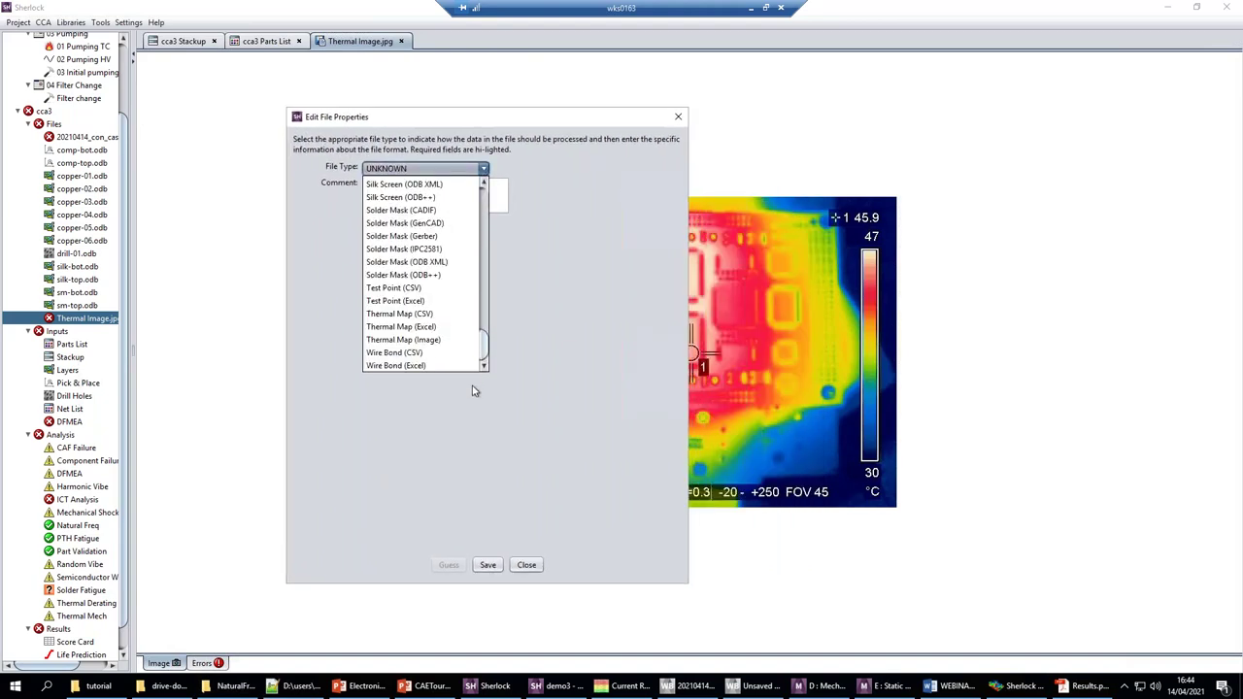
pyautogui.click(427, 340)
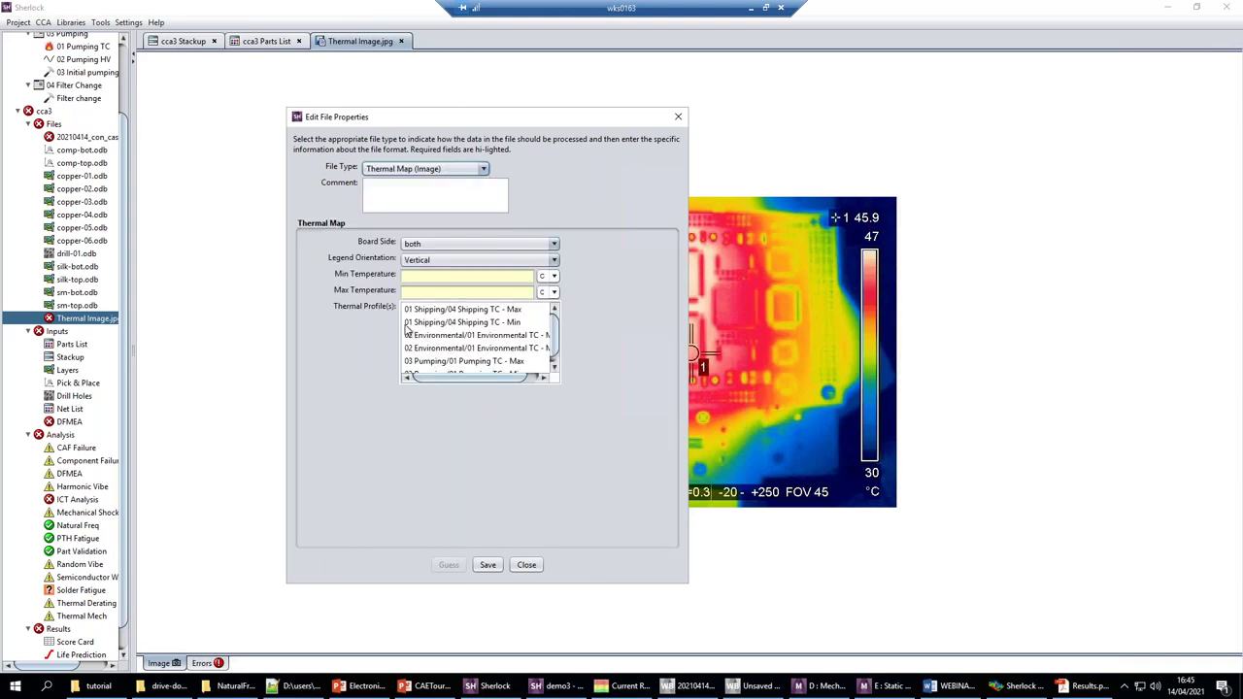
# Step: Set the thermal map's range to 30 to 47 C, assign it to the 03 Pumping/01 Pumping TC - Max profile and save the properties
pyautogui.click(426, 279)
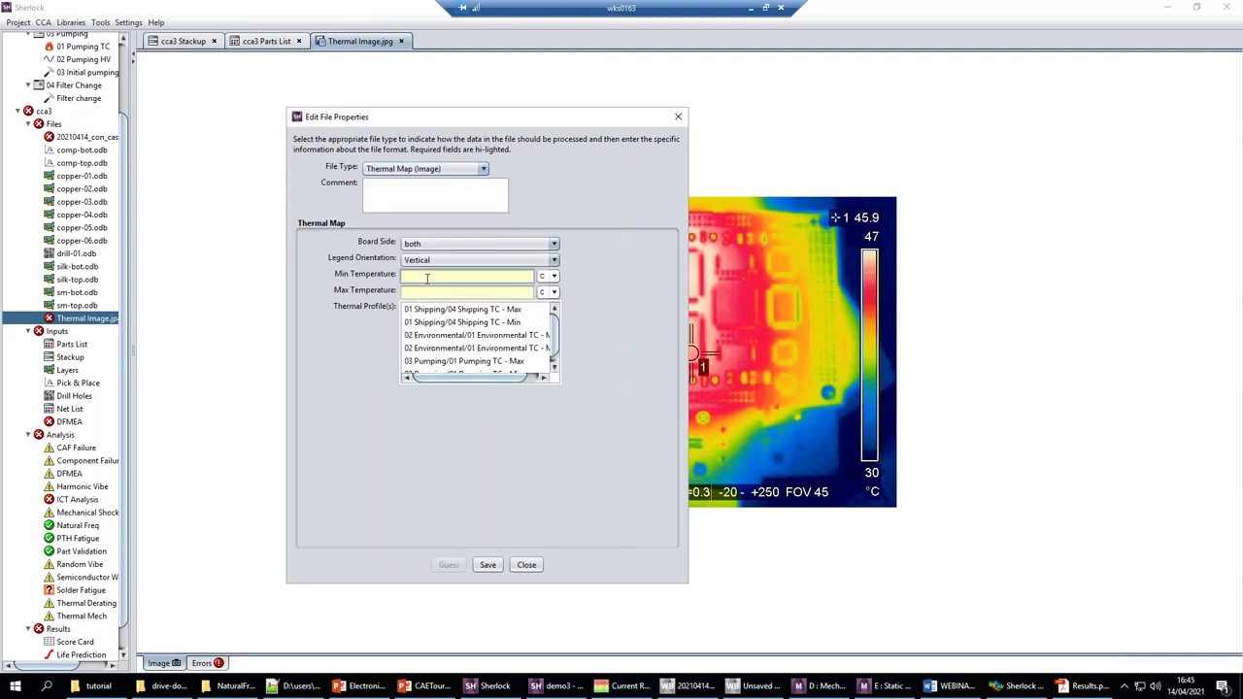
pyautogui.write('30')
pyautogui.click(432, 291)
pyautogui.write('47')
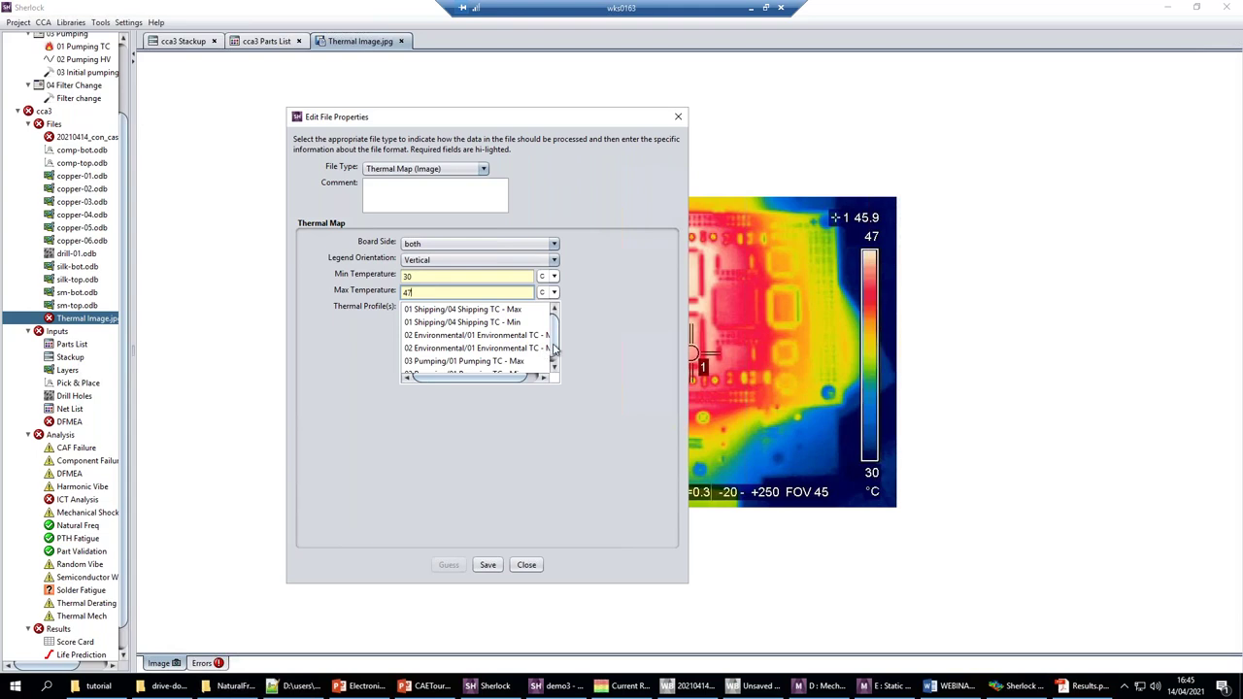
pyautogui.moveTo(554, 354); pyautogui.dragTo(556, 363)
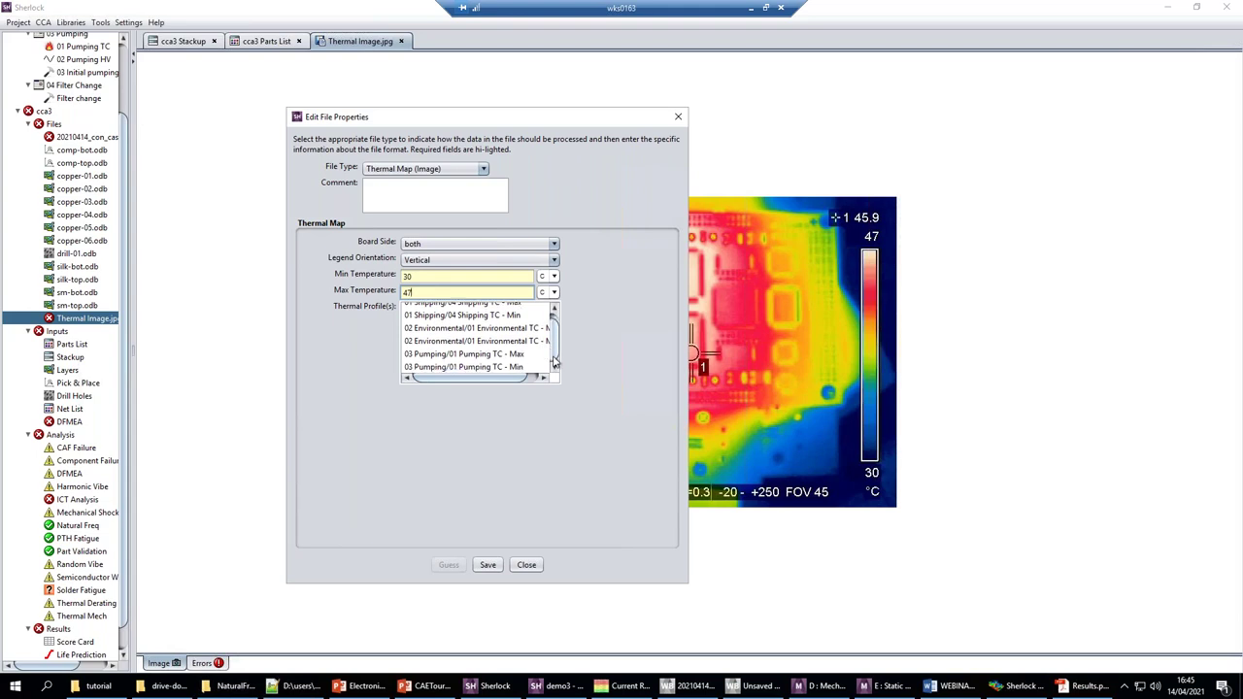
pyautogui.click(498, 355)
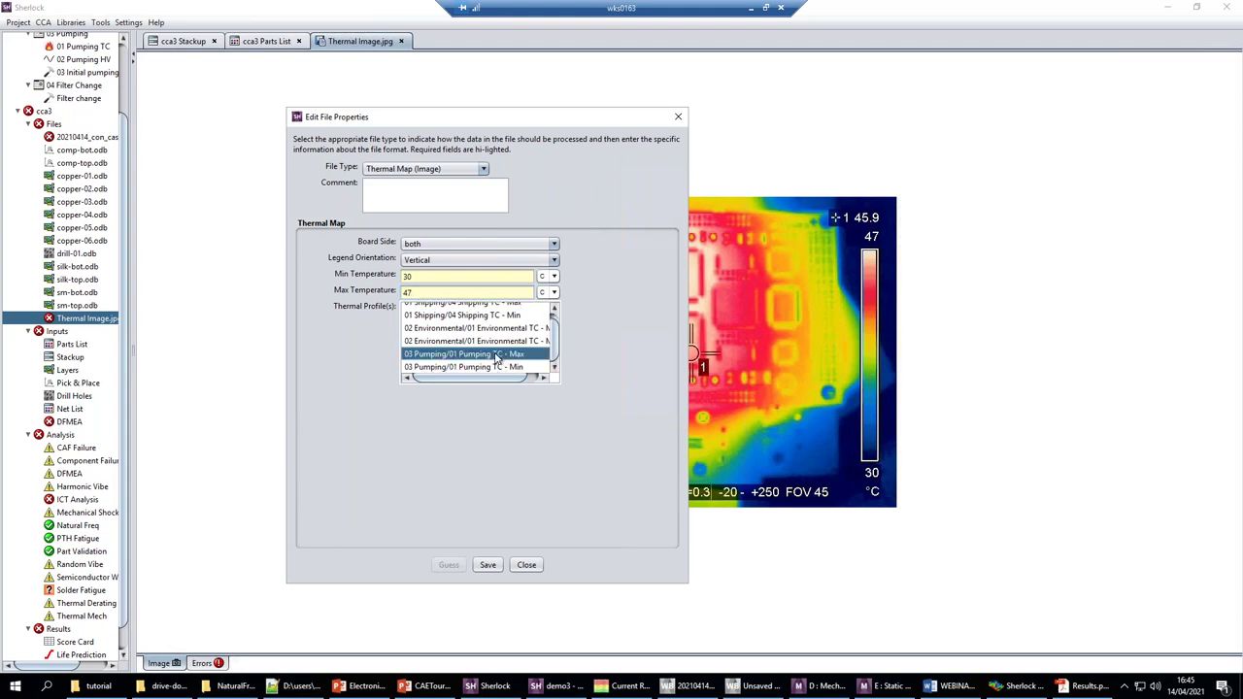
pyautogui.click(487, 565)
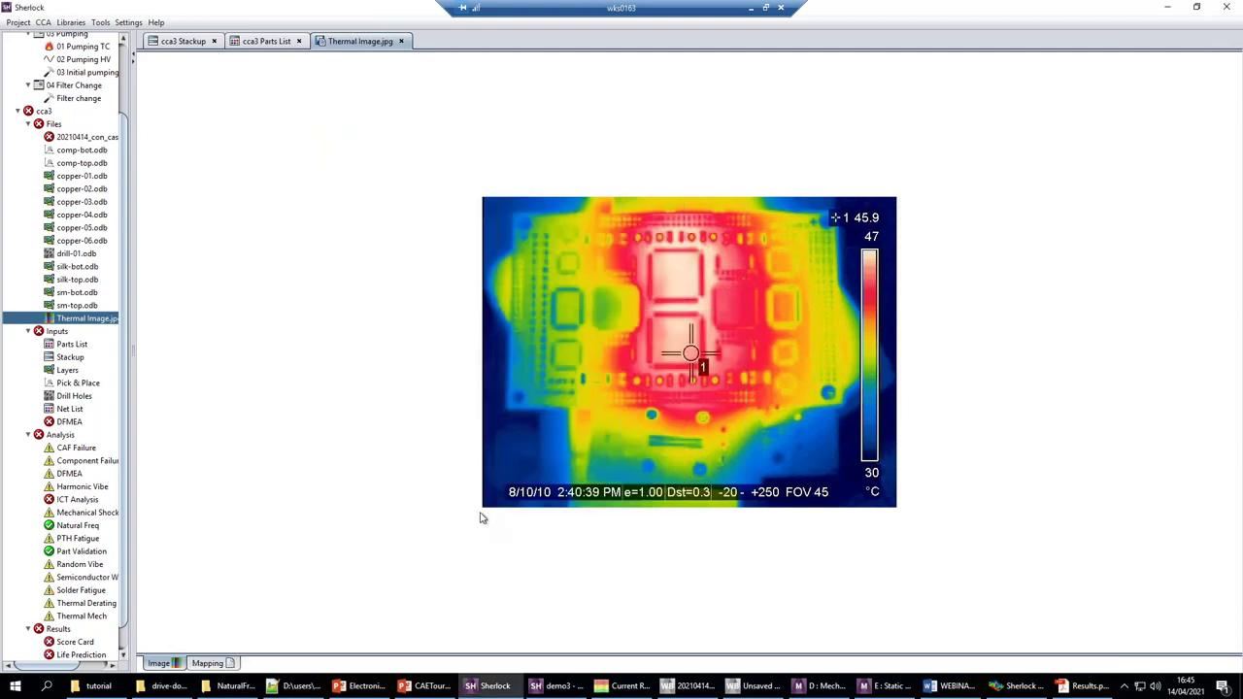
# Step: Show the mapping view of Thermal Image.jpg and start aligning the board outline with the image
pyautogui.click(207, 664)
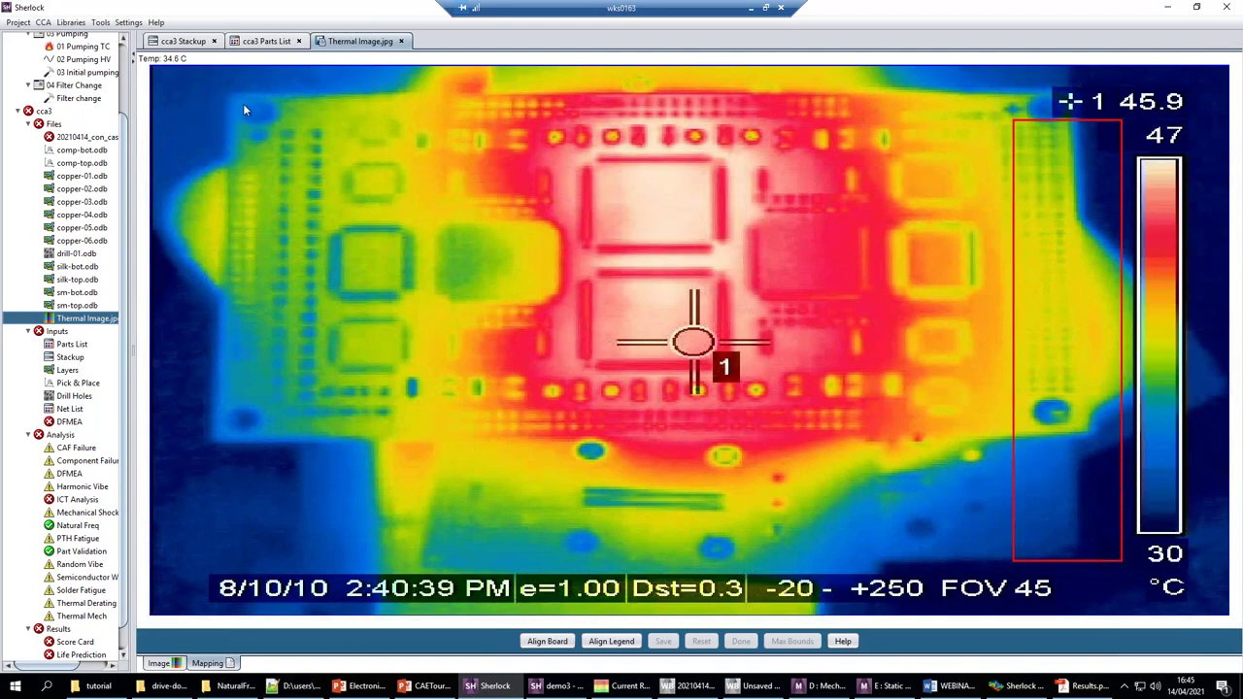
pyautogui.click(548, 642)
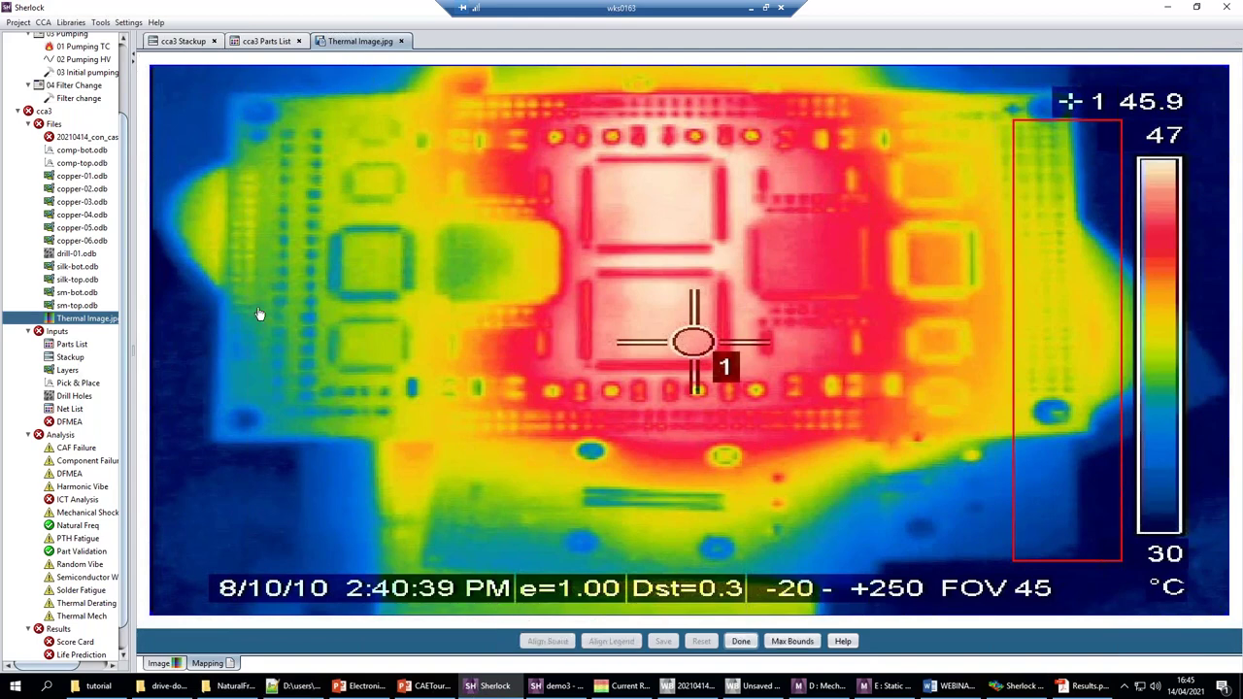